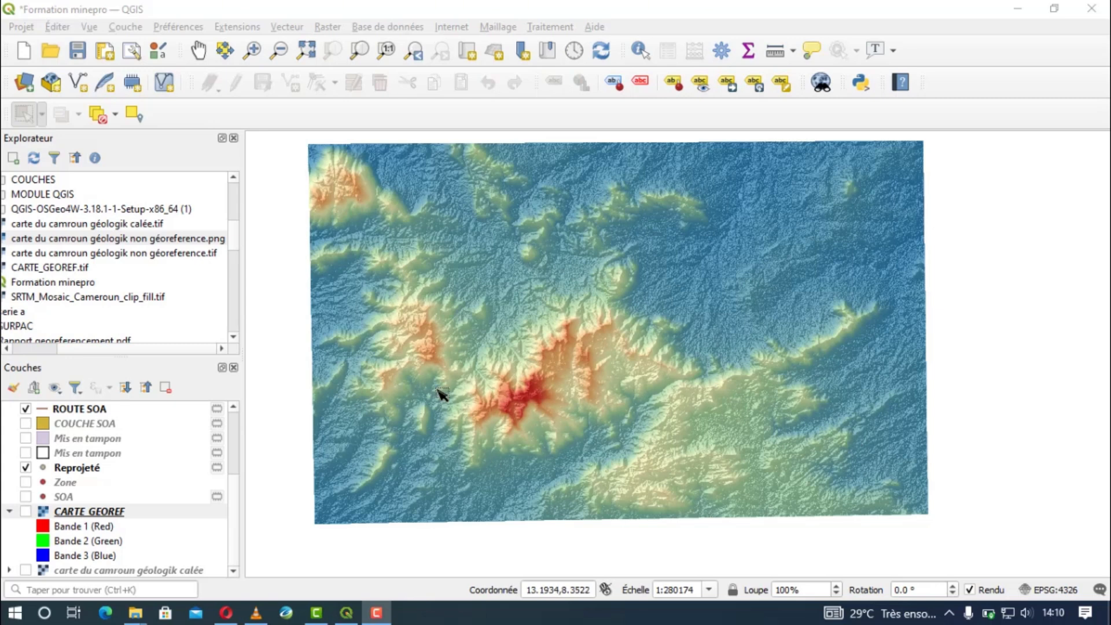
- Enlarge the Explorateur panel and collapse its Desktop and Accueil folders to reach the XYZ Tiles entry
left_click(19, 348)
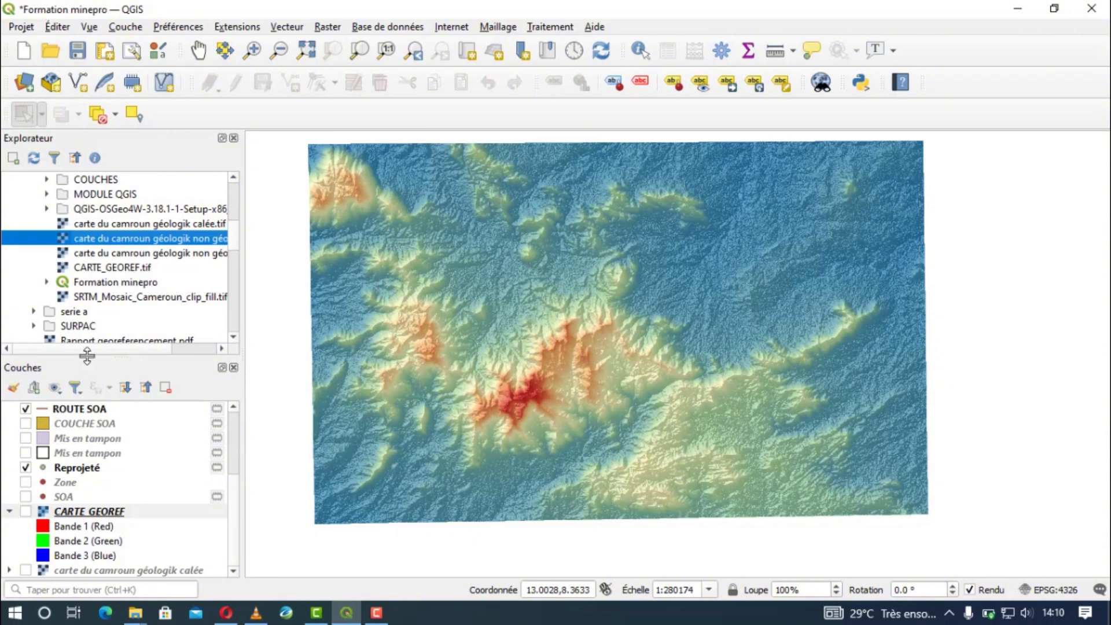
left_click_drag(87, 358, 88, 434)
scroll(100, 334, "up", 4)
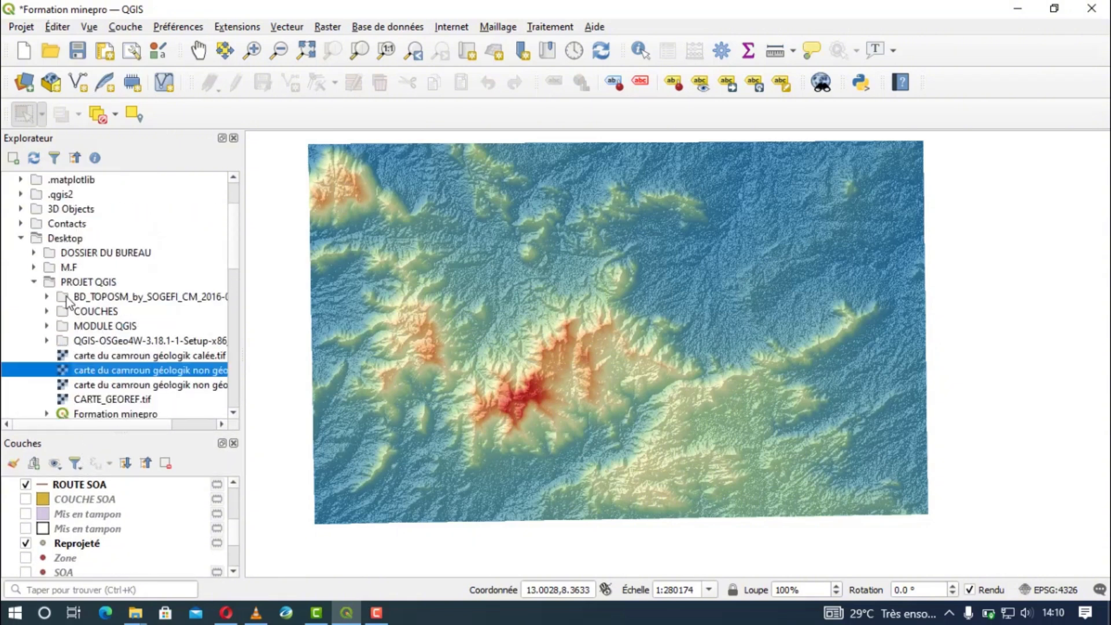
left_click(21, 238)
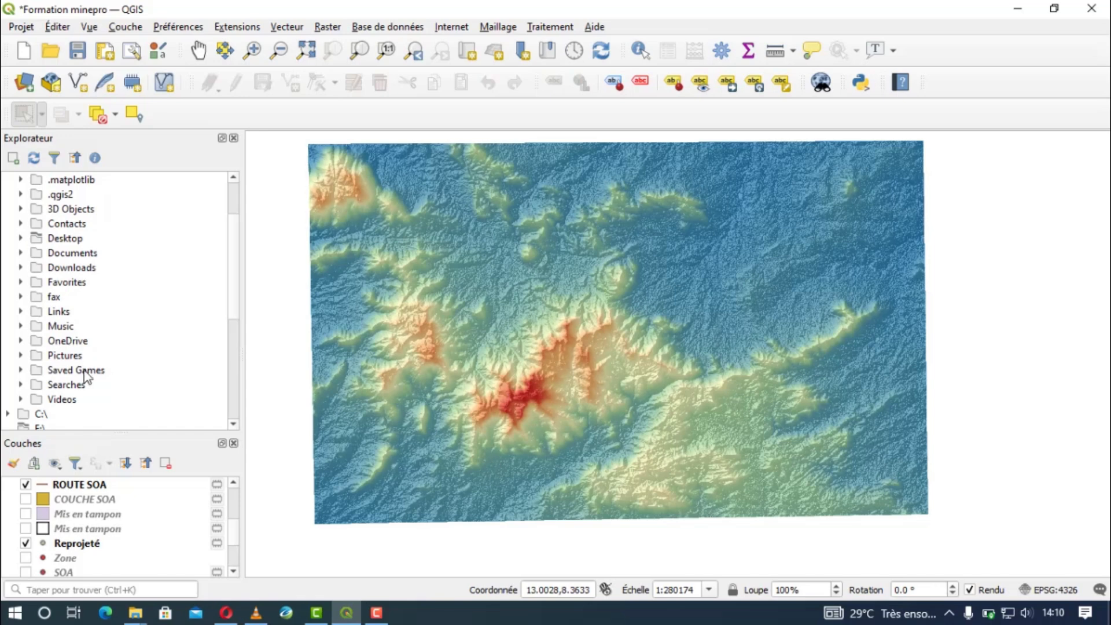
scroll(88, 376, "up", 2)
left_click(8, 223)
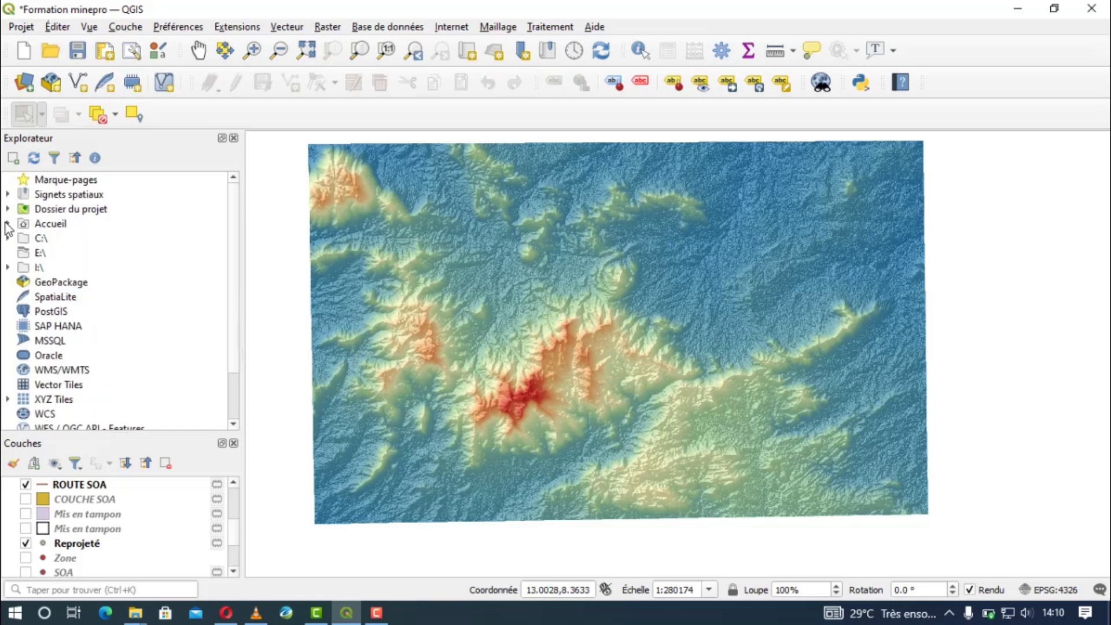
scroll(32, 316, "down", 2)
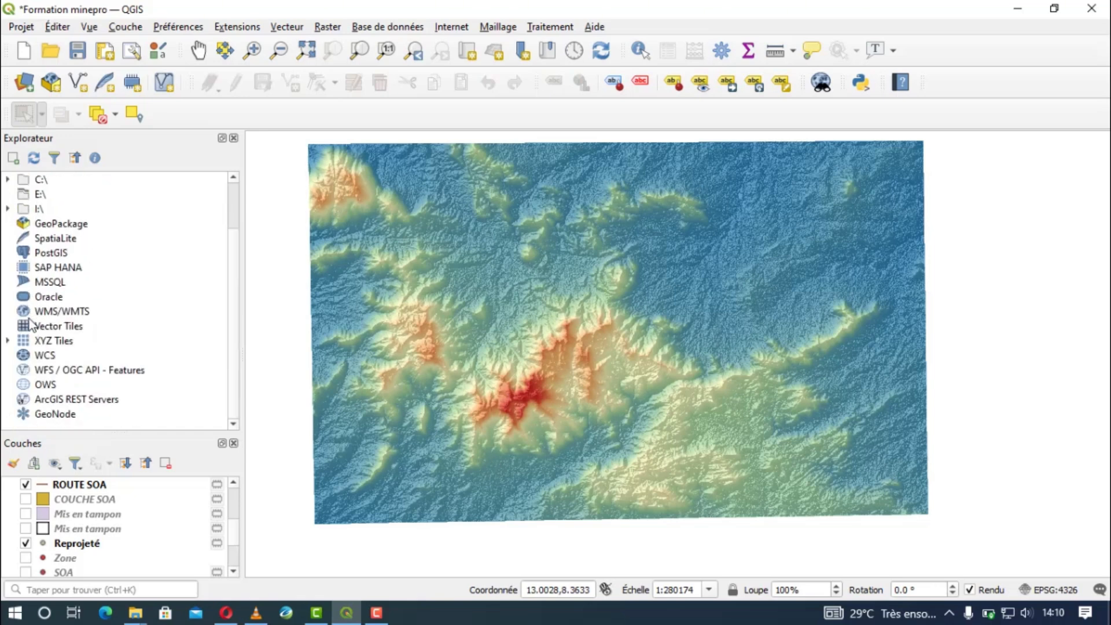
left_click(8, 341)
left_click(7, 341)
- Open the extension manager on the list of all extensions and widen the list column
left_click(235, 28)
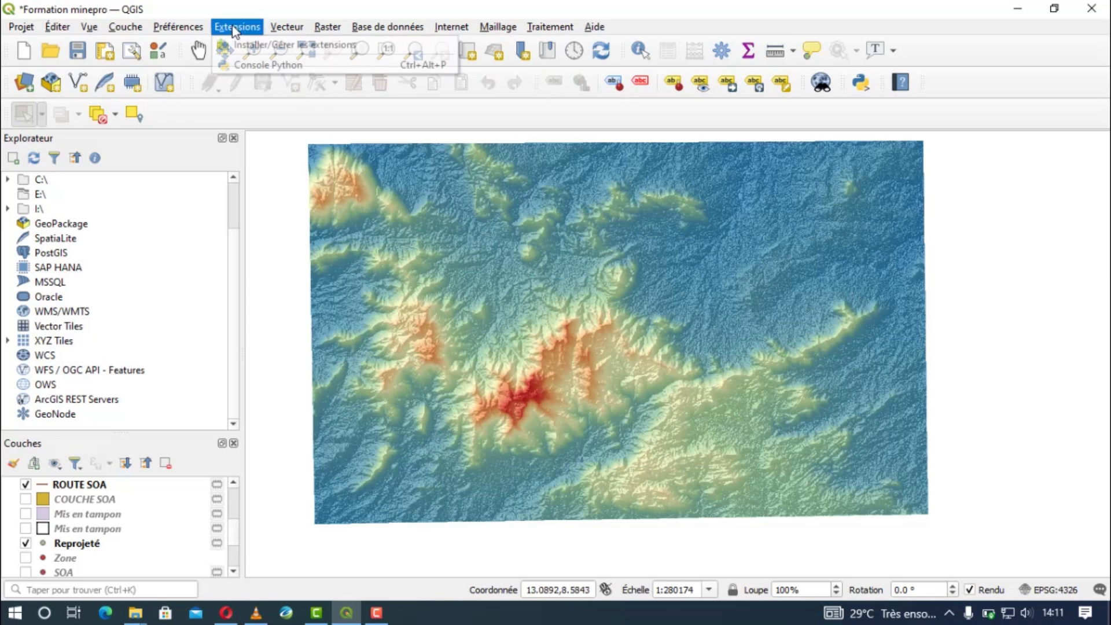
left_click(237, 43)
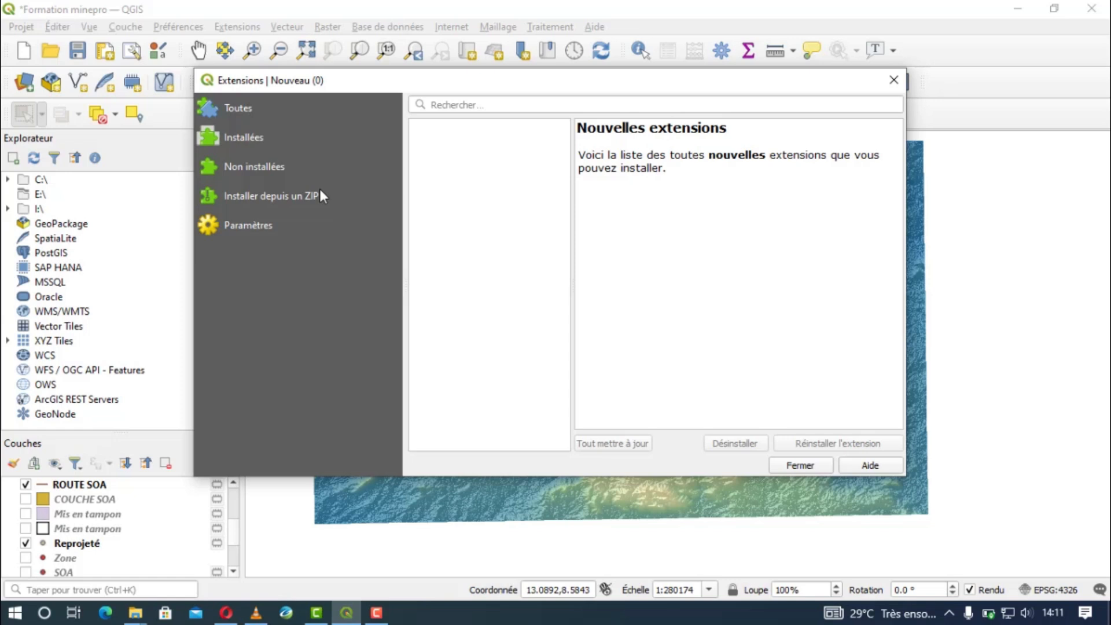
left_click(249, 120)
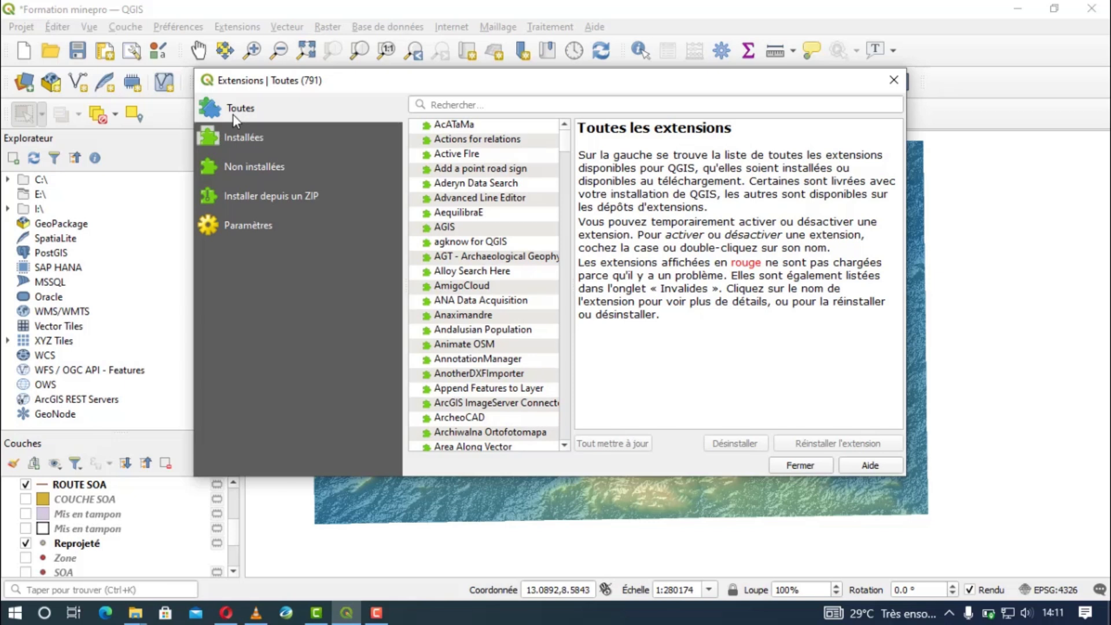
left_click(231, 135)
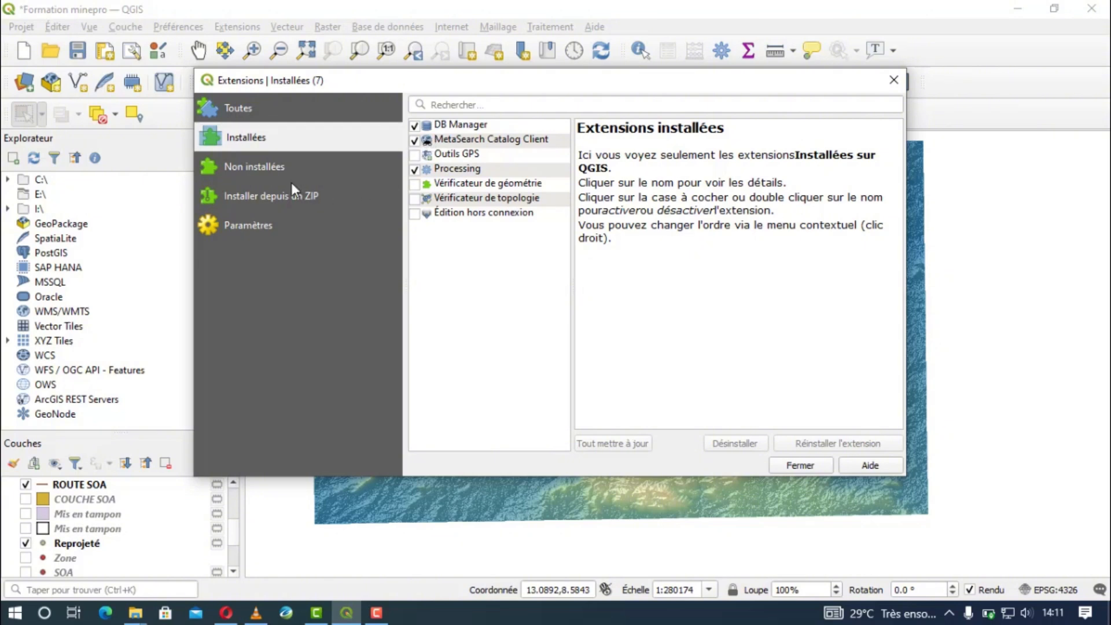
left_click(246, 114)
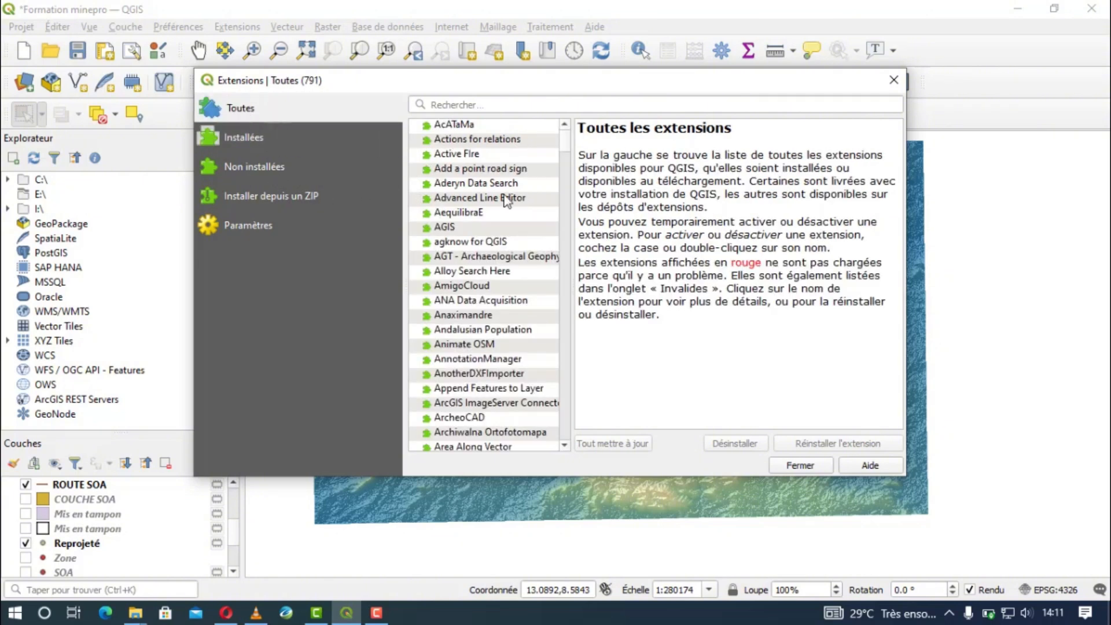
left_click_drag(570, 182, 617, 178)
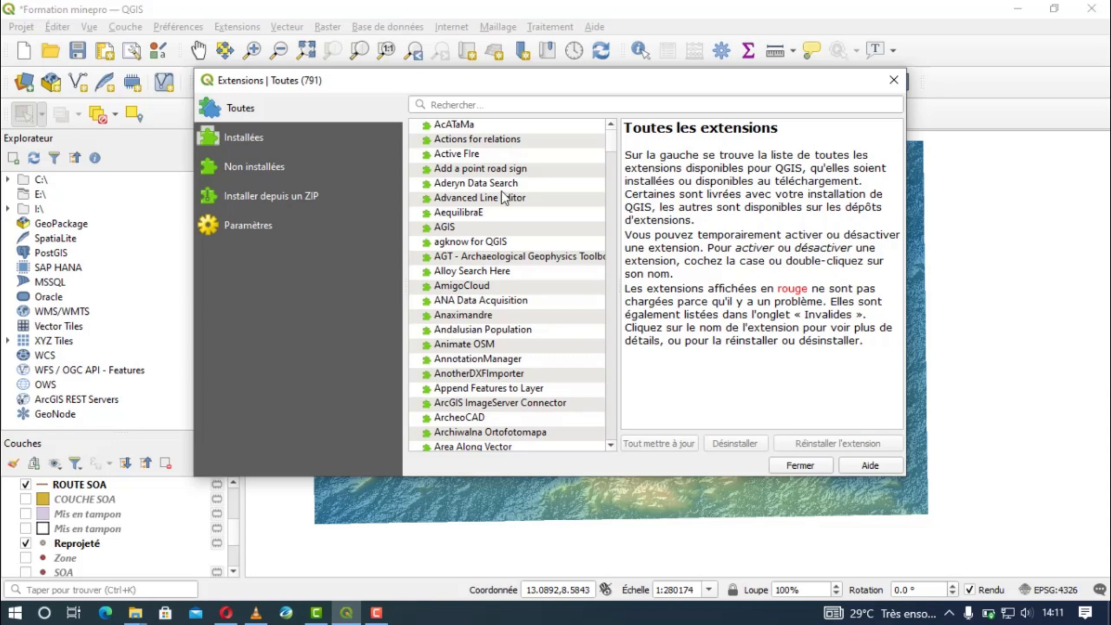
- Read through the description of the AGT - Archaeological Geophysics Toolbox extension
left_click(444, 257)
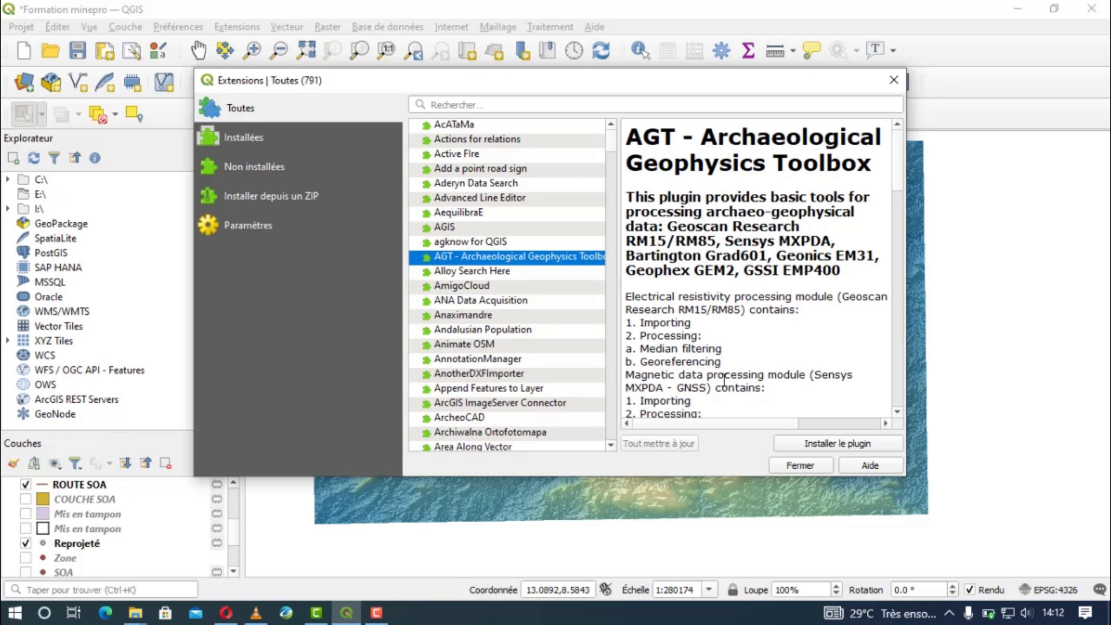
scroll(743, 393, "down", 4)
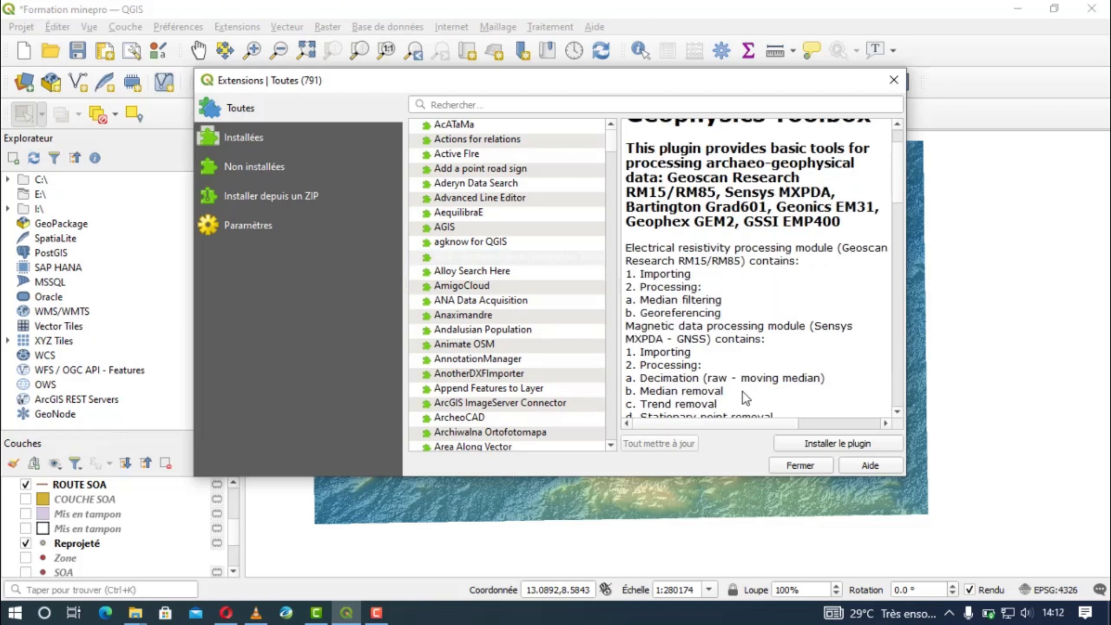
scroll(743, 392, "down", 1)
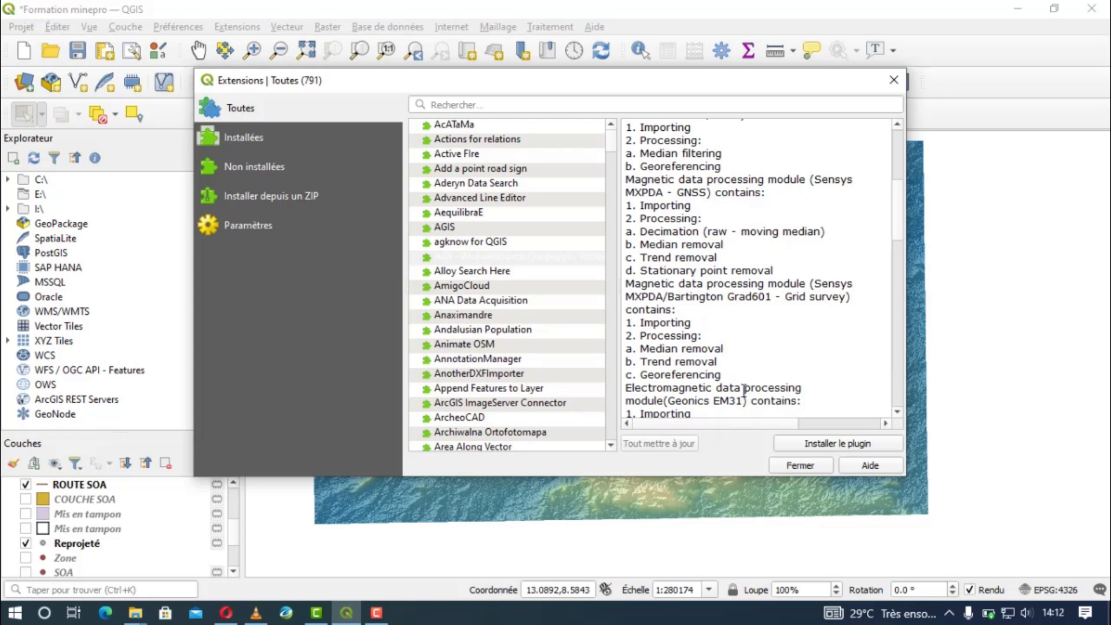
scroll(744, 391, "down", 1)
scroll(744, 392, "down", 1)
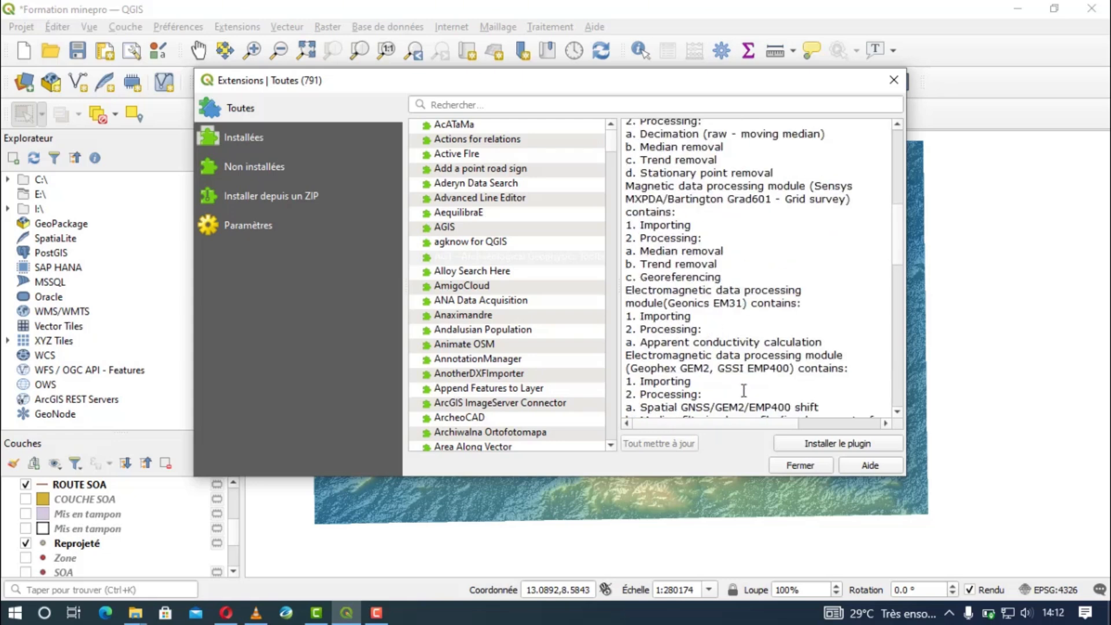
scroll(743, 392, "down", 1)
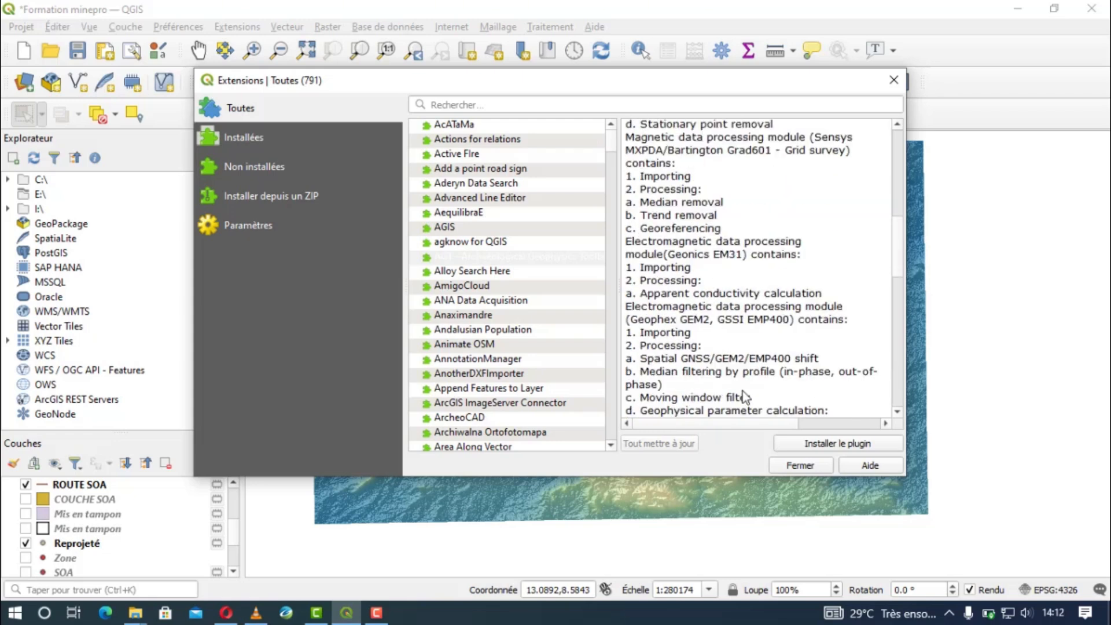
scroll(743, 393, "down", 3)
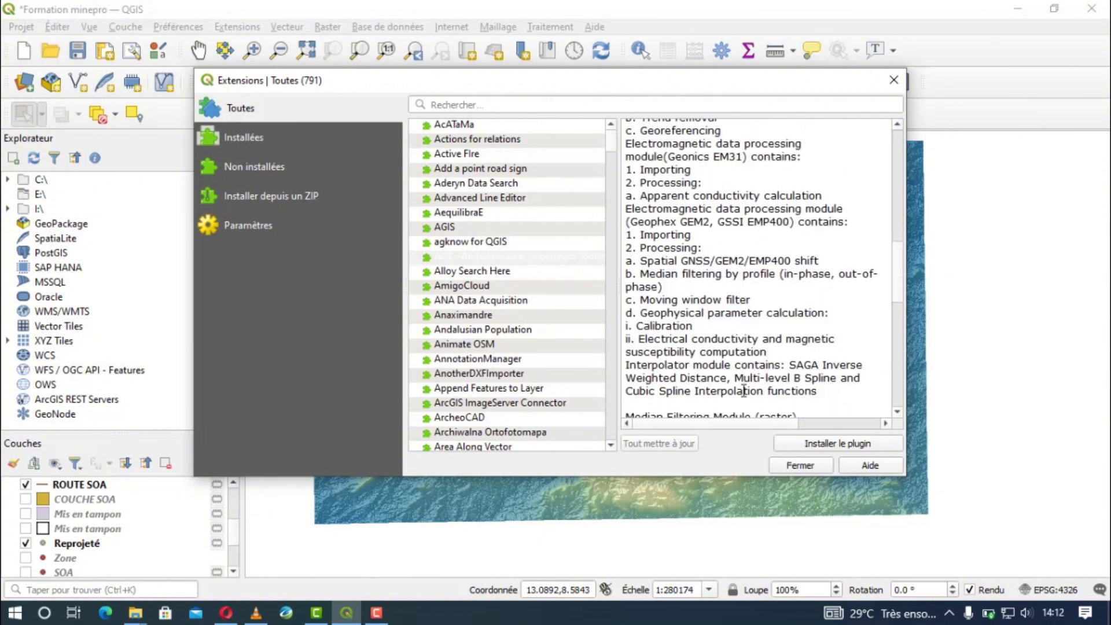
scroll(743, 392, "down", 4)
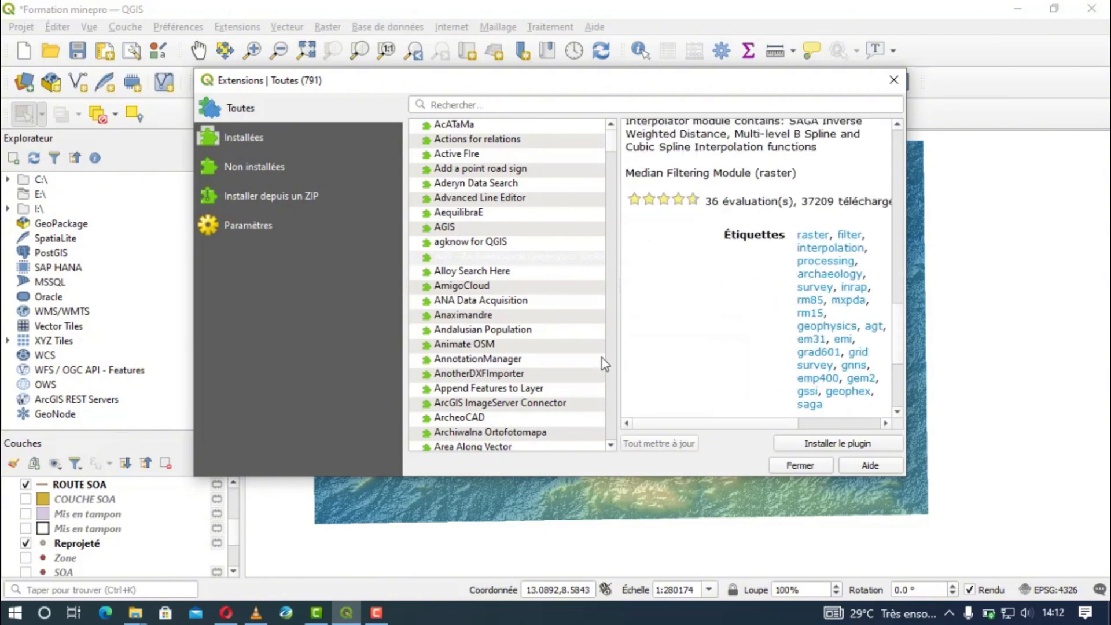
- Find the Cartography Tools extension in the full list and install it
scroll(555, 332, "down", 1)
scroll(455, 278, "down", 3)
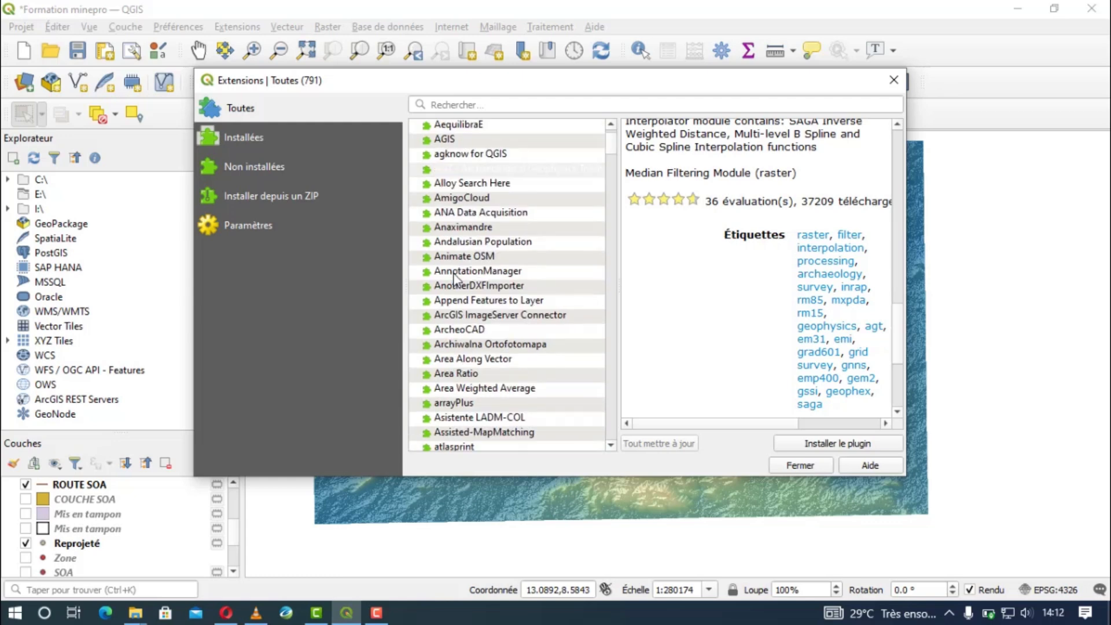
scroll(454, 277, "down", 3)
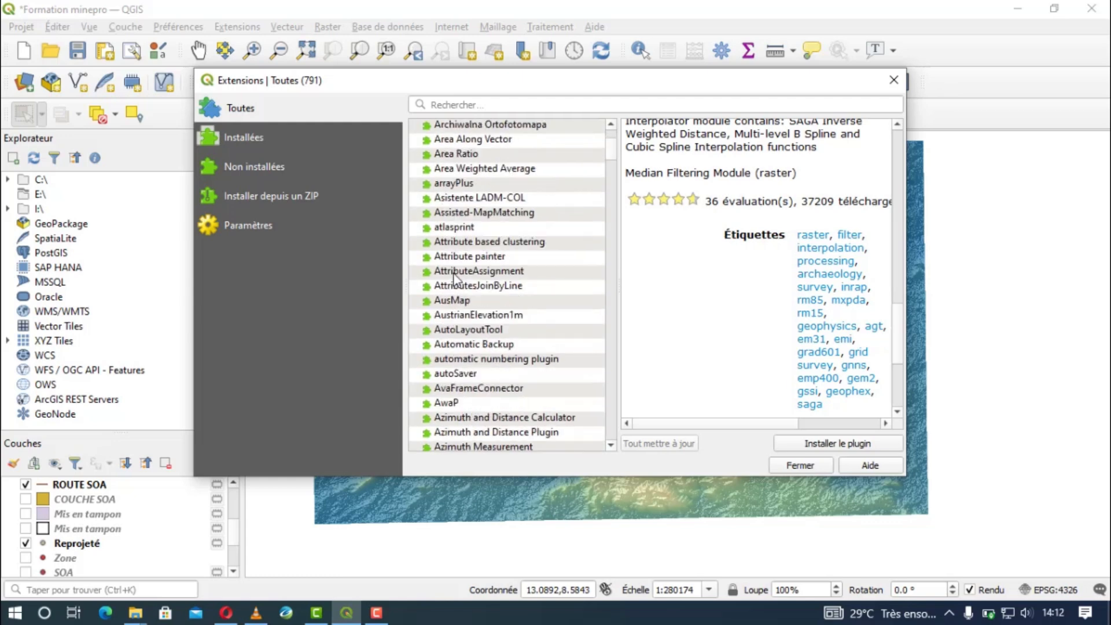
scroll(463, 345, "down", 6)
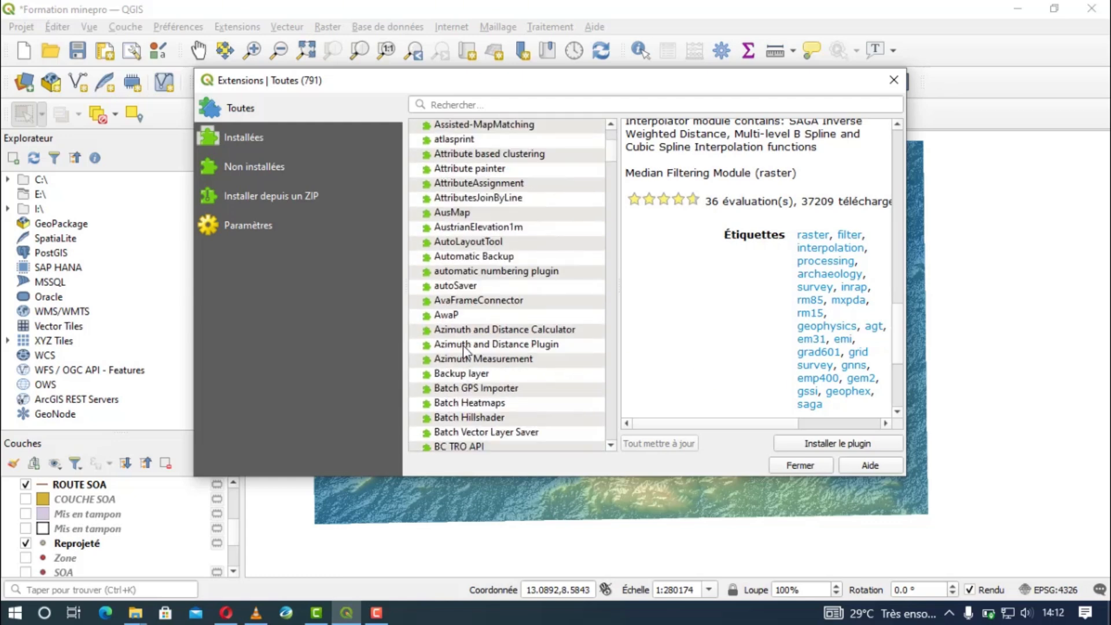
scroll(463, 345, "down", 10)
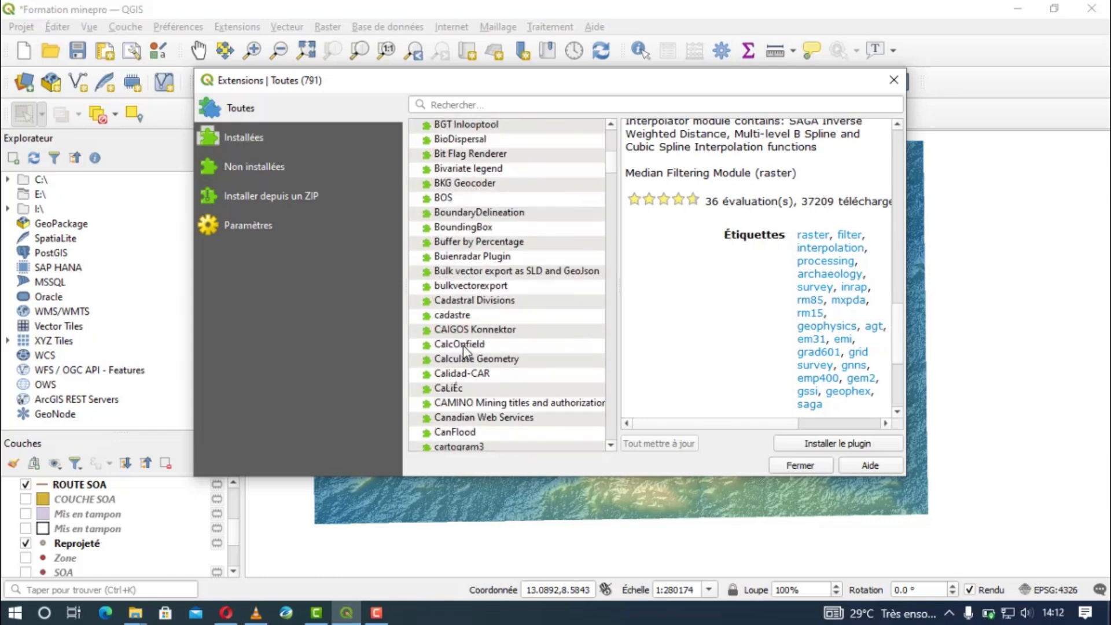
left_click(466, 301)
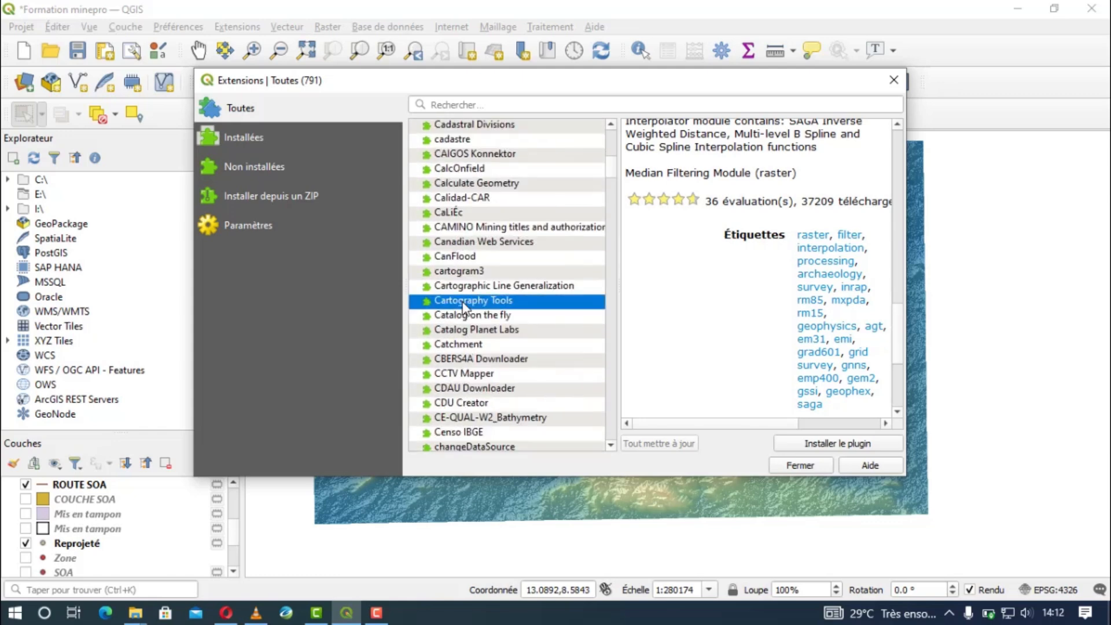
left_click(706, 318)
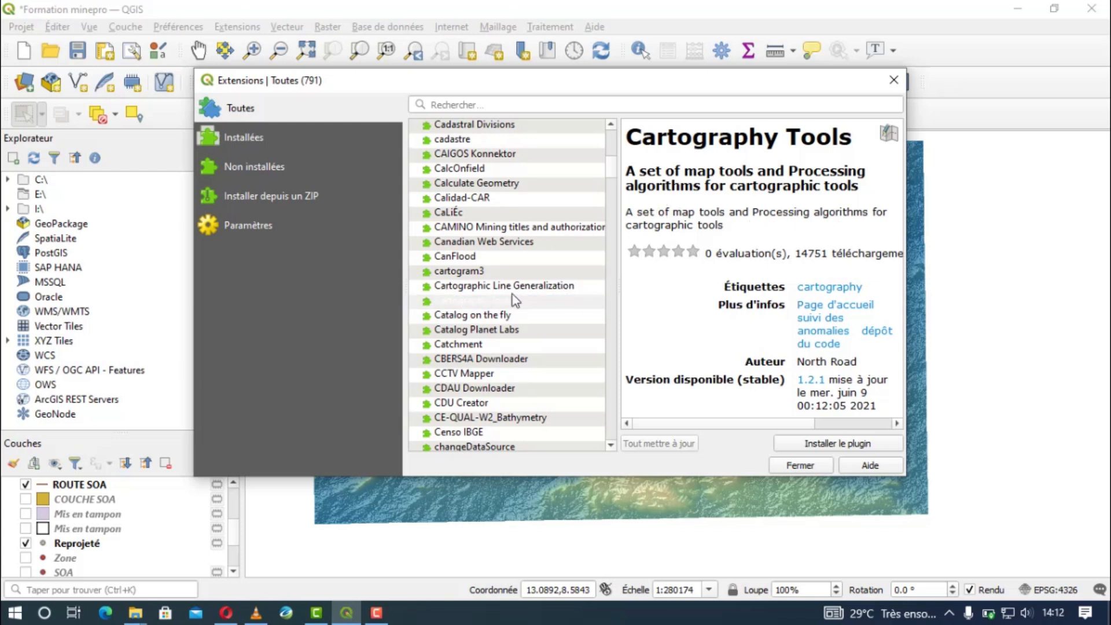
left_click(462, 304)
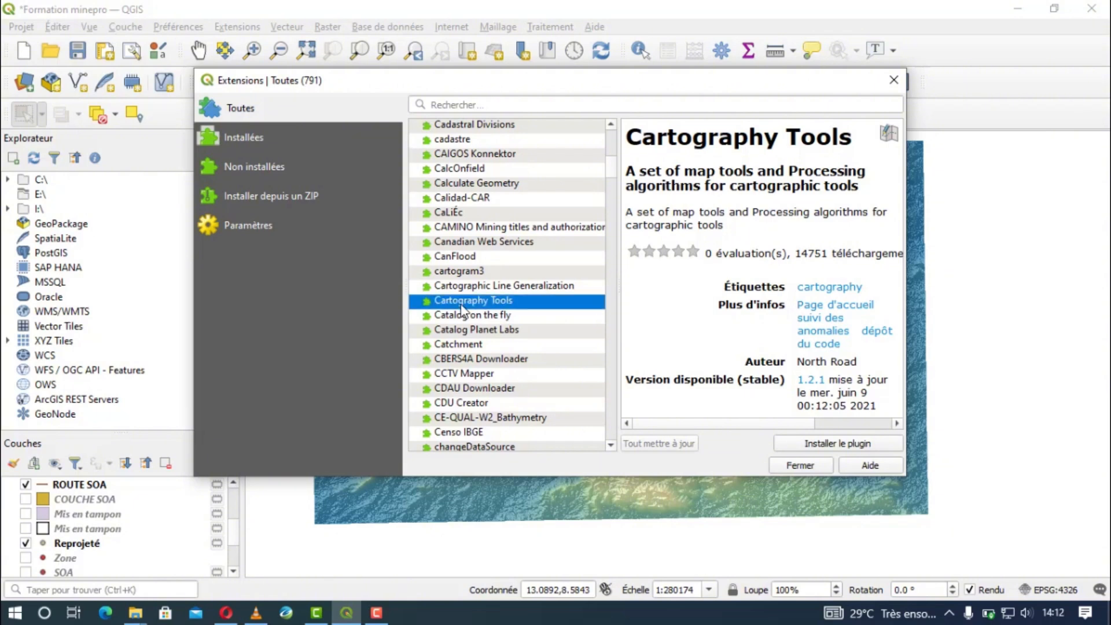
left_click(815, 444)
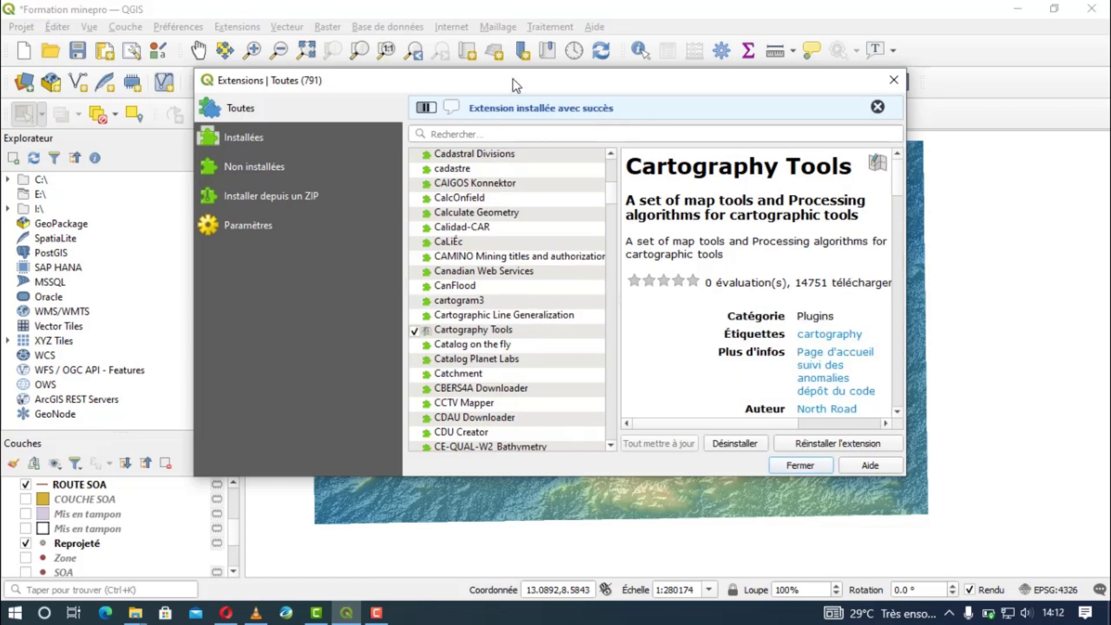
- Reposition the extension manager, view the Calculate Geometry description and browse further extensions
left_click_drag(513, 78, 562, 99)
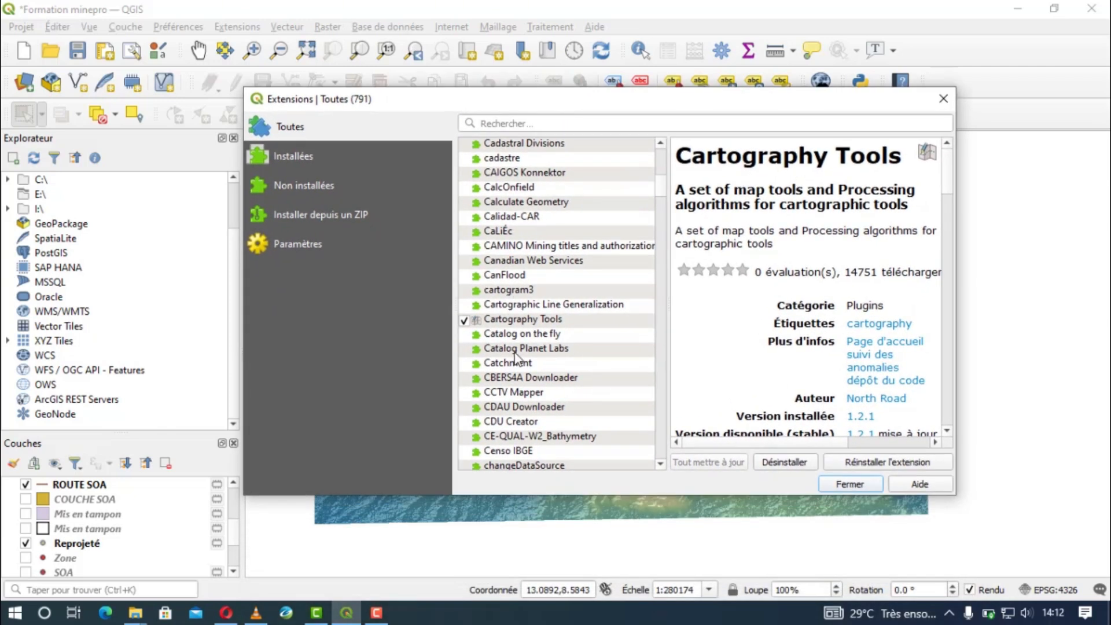
left_click(502, 201)
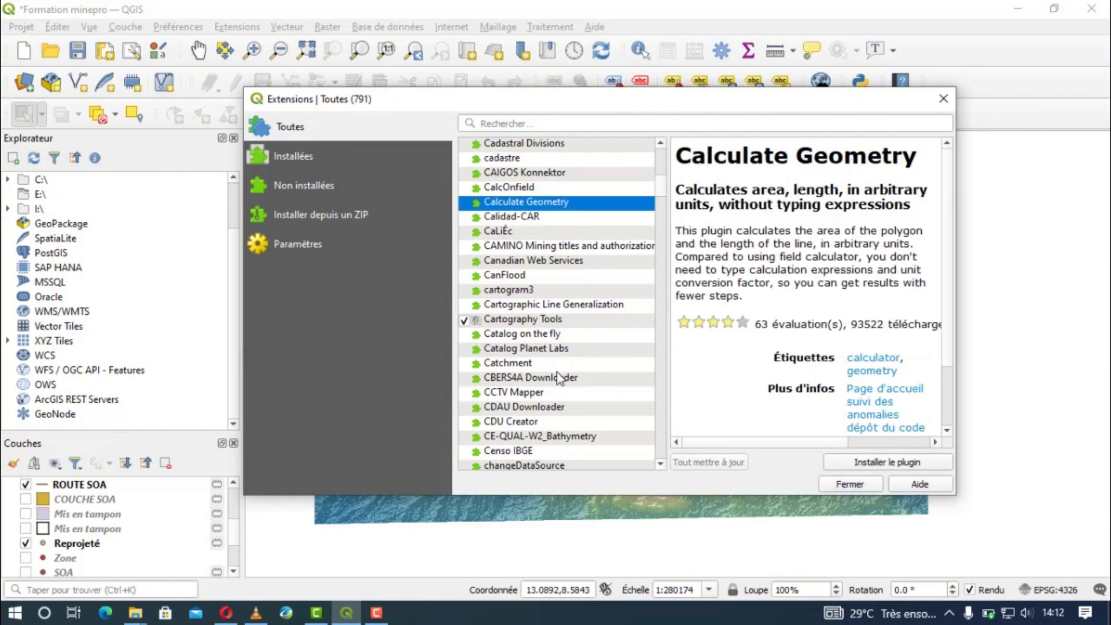
scroll(559, 379, "down", 7)
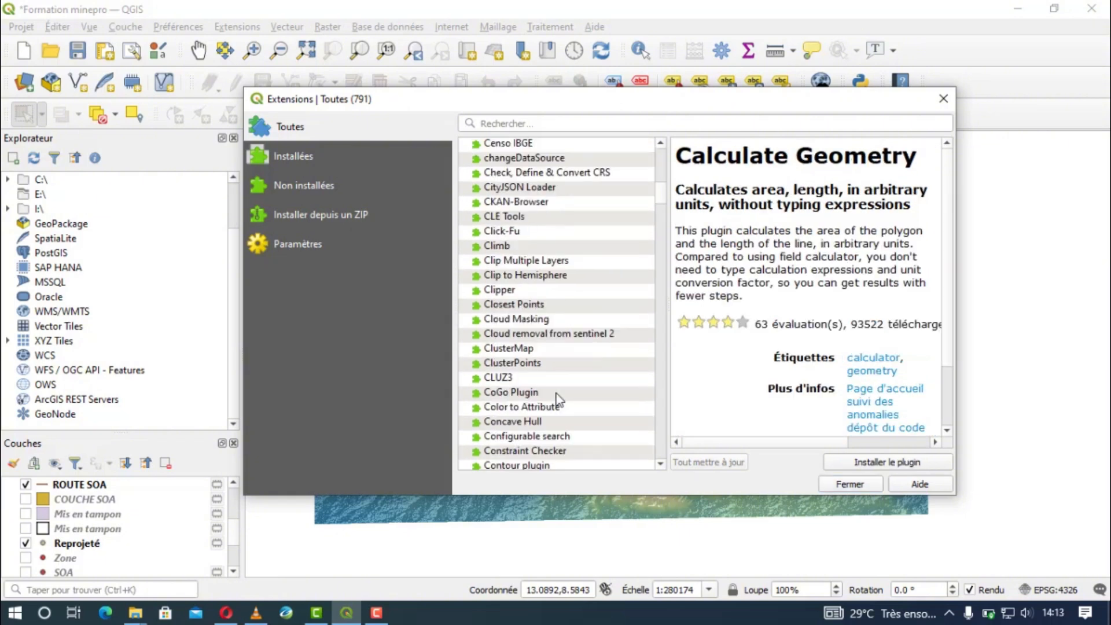
scroll(557, 400, "down", 4)
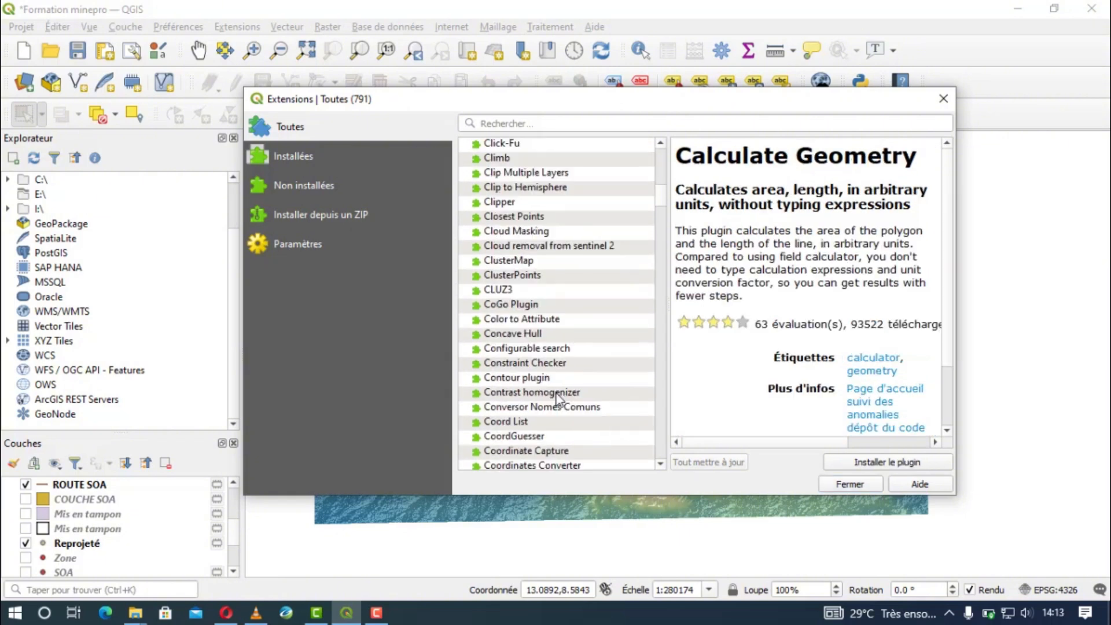
- Search the extensions for "OSM" and install OSMDownloader
left_click(537, 130)
type("OSM")
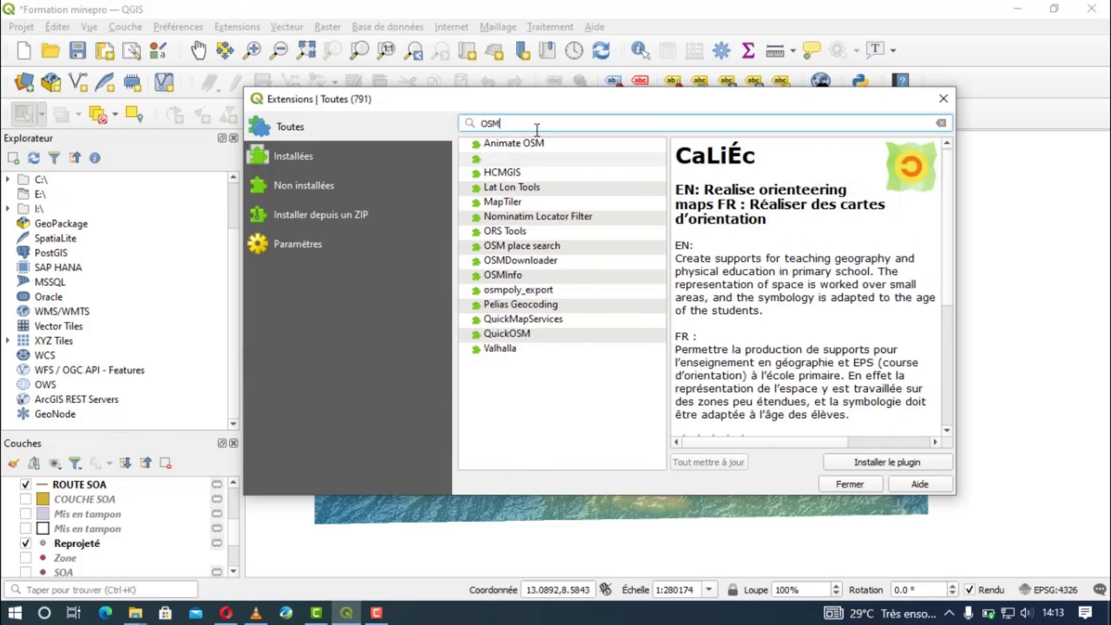
left_click(520, 261)
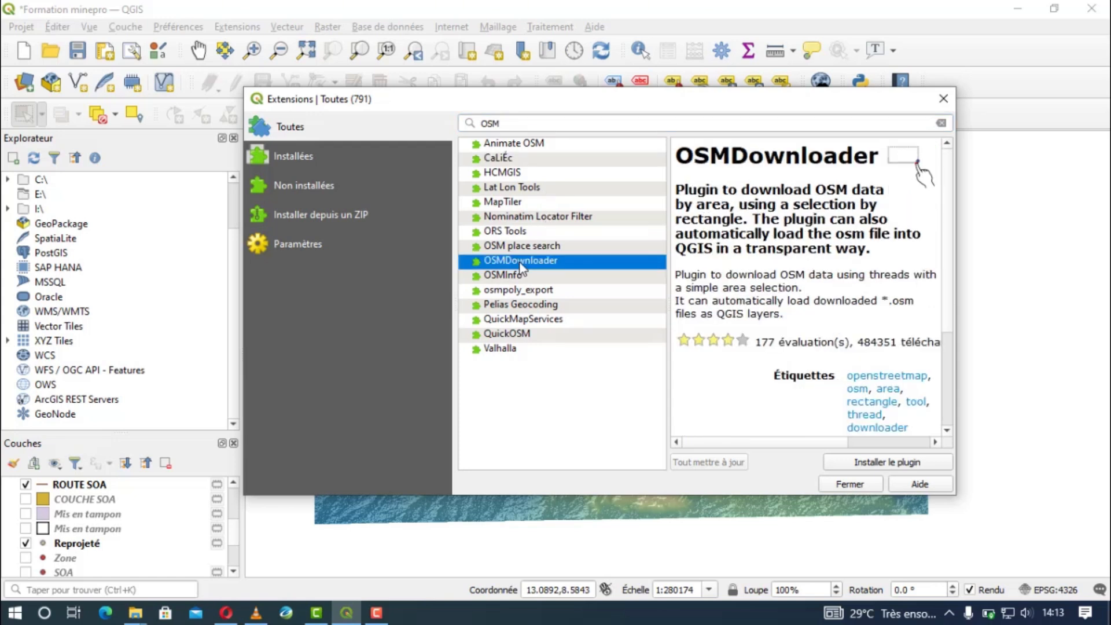
left_click(851, 463)
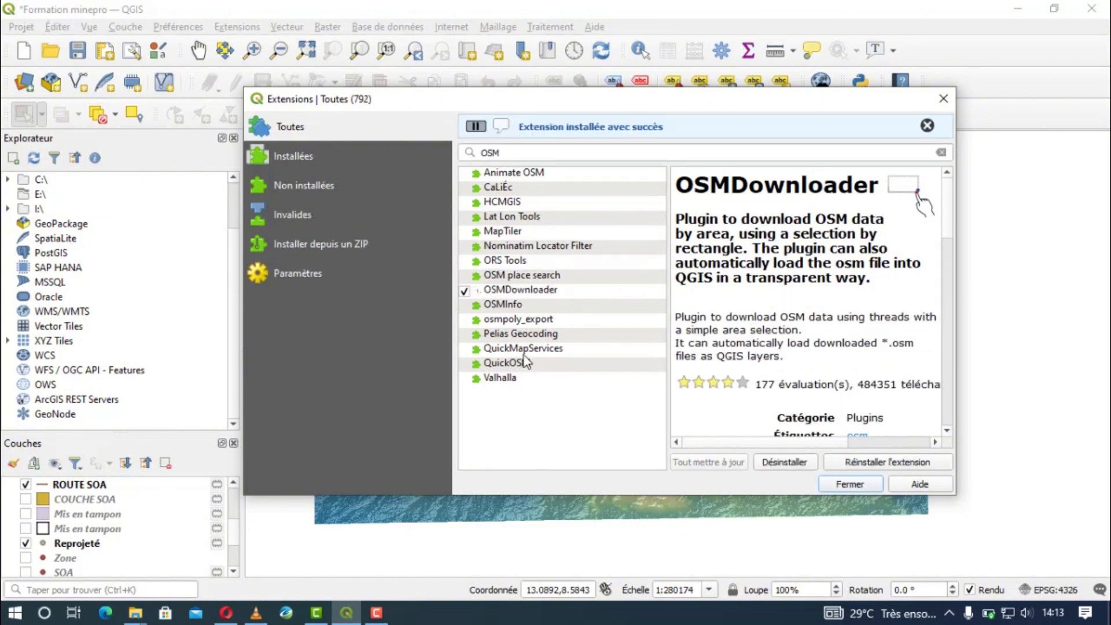
- Review the QuickOSM description among the OSM search results and install the extension
left_click(523, 363)
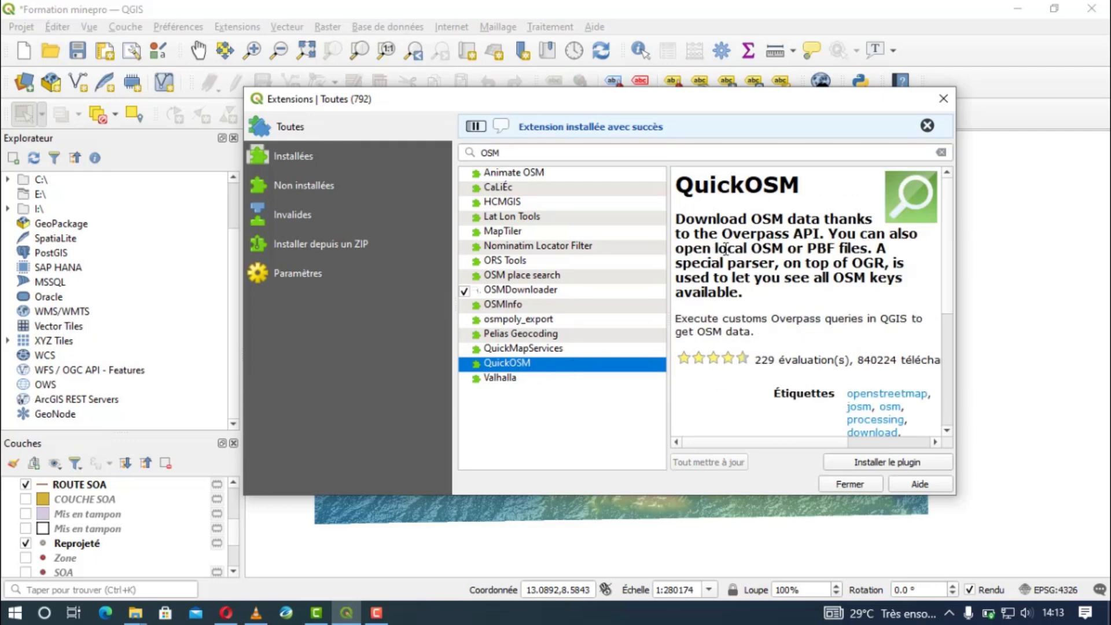
scroll(801, 380, "down", 4)
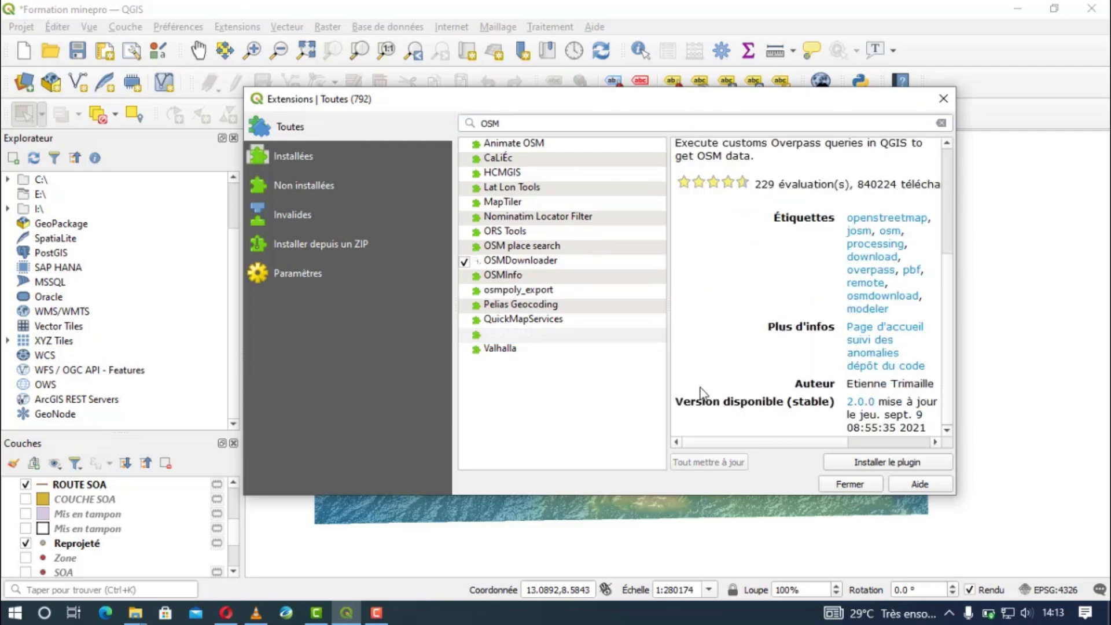
left_click(850, 463)
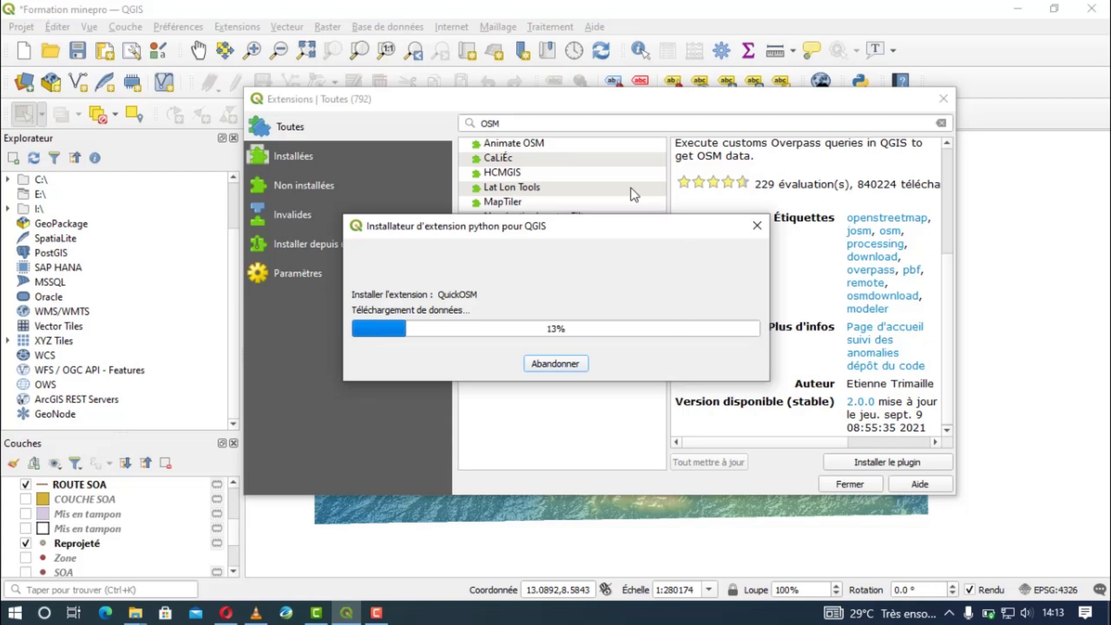
left_click_drag(596, 236, 611, 377)
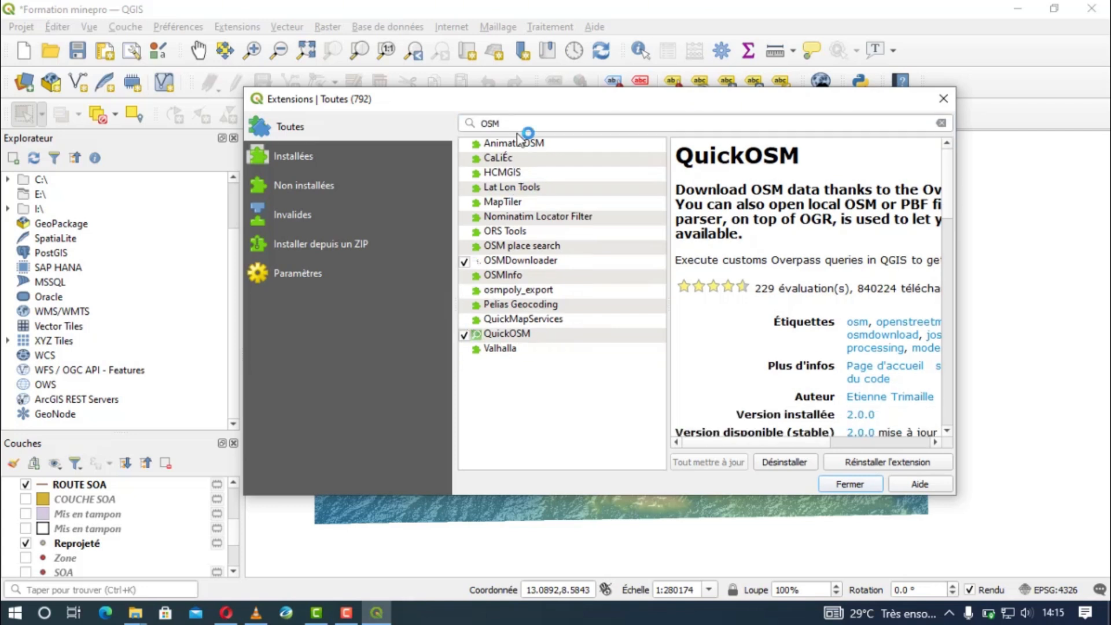
- Search the extensions for "Google", review Google Maps Geocoder, QWeb, Sentinel-2 Download and Street View, and close the extension manager
left_click_drag(516, 124, 470, 124)
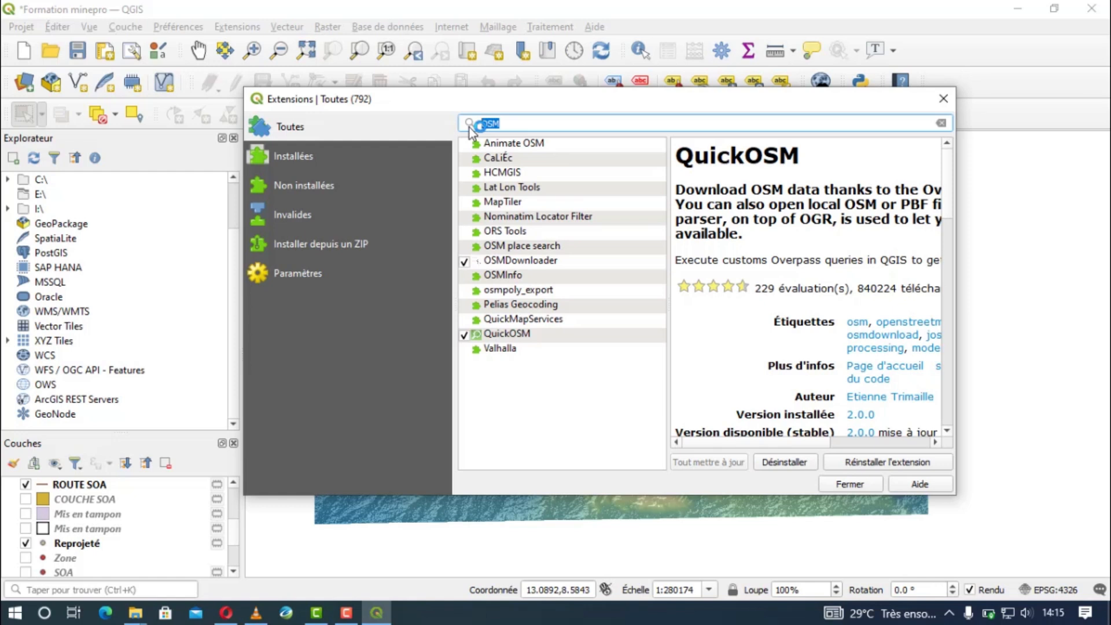
type("Google")
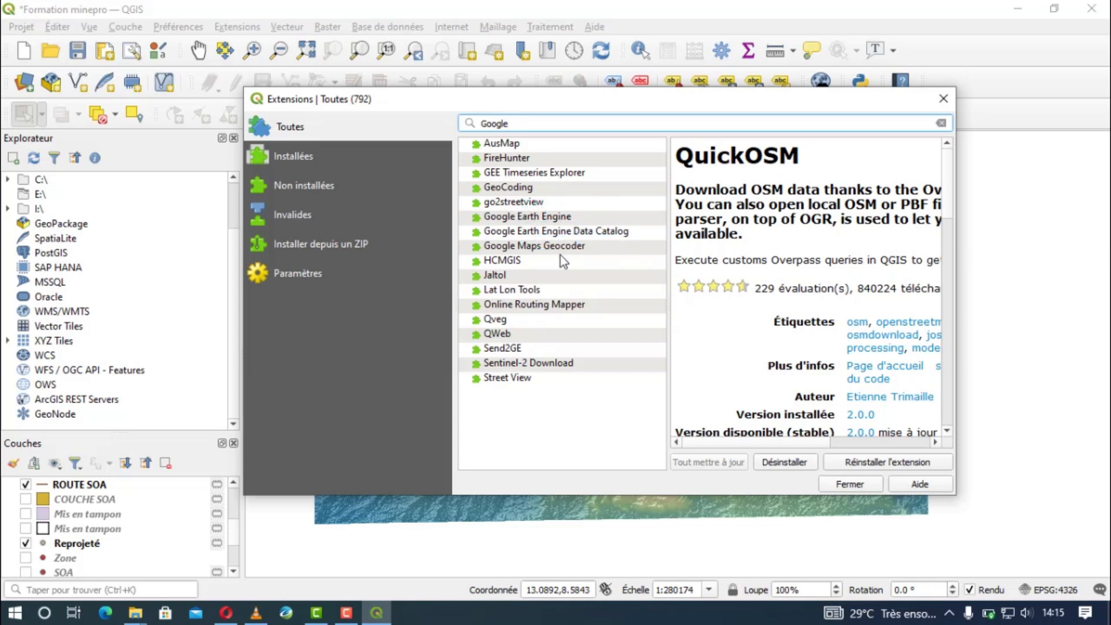
left_click(574, 248)
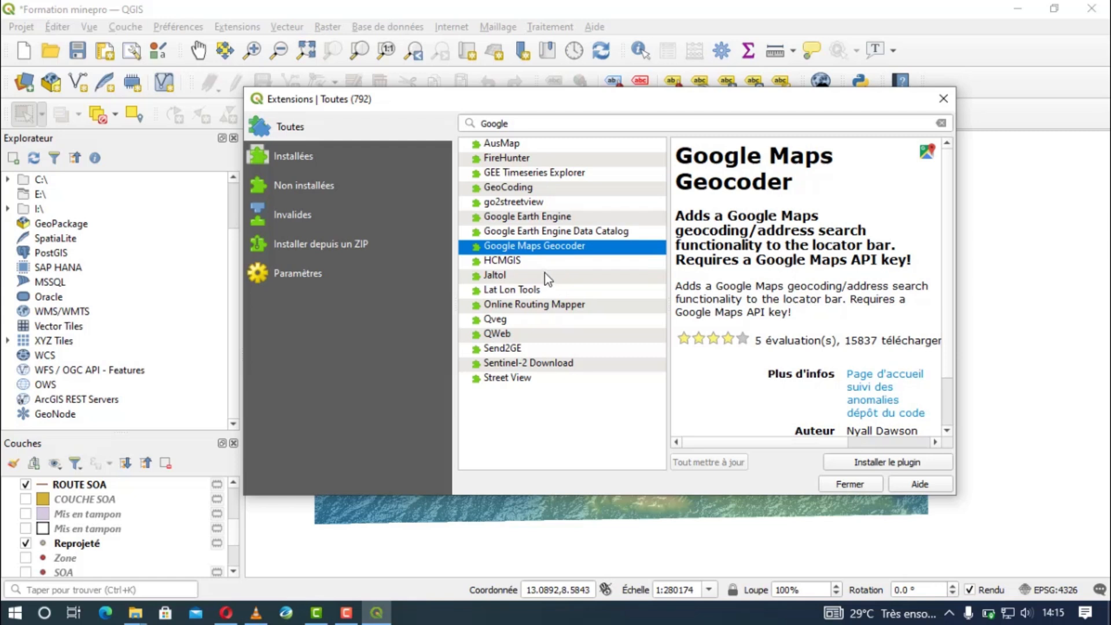
left_click(532, 336)
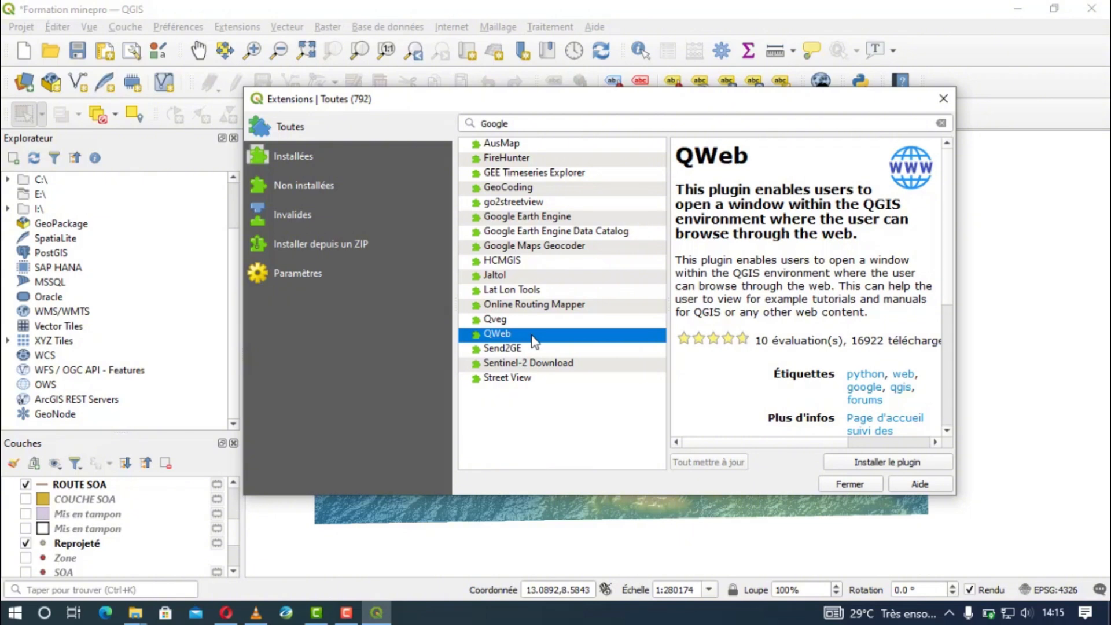
left_click(531, 349)
left_click(532, 364)
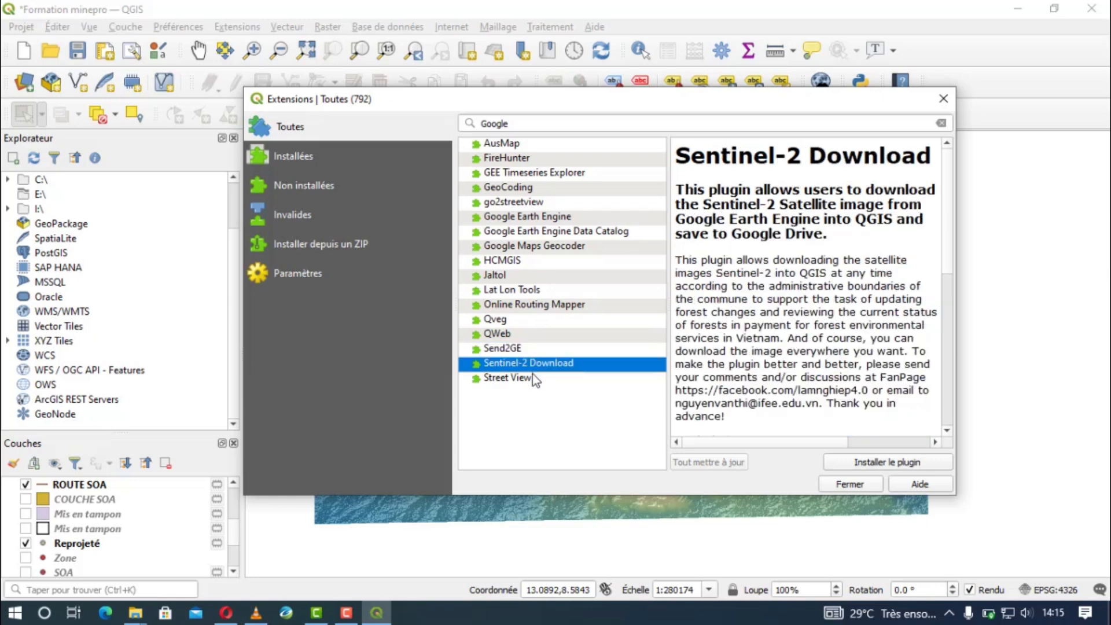
left_click(532, 377)
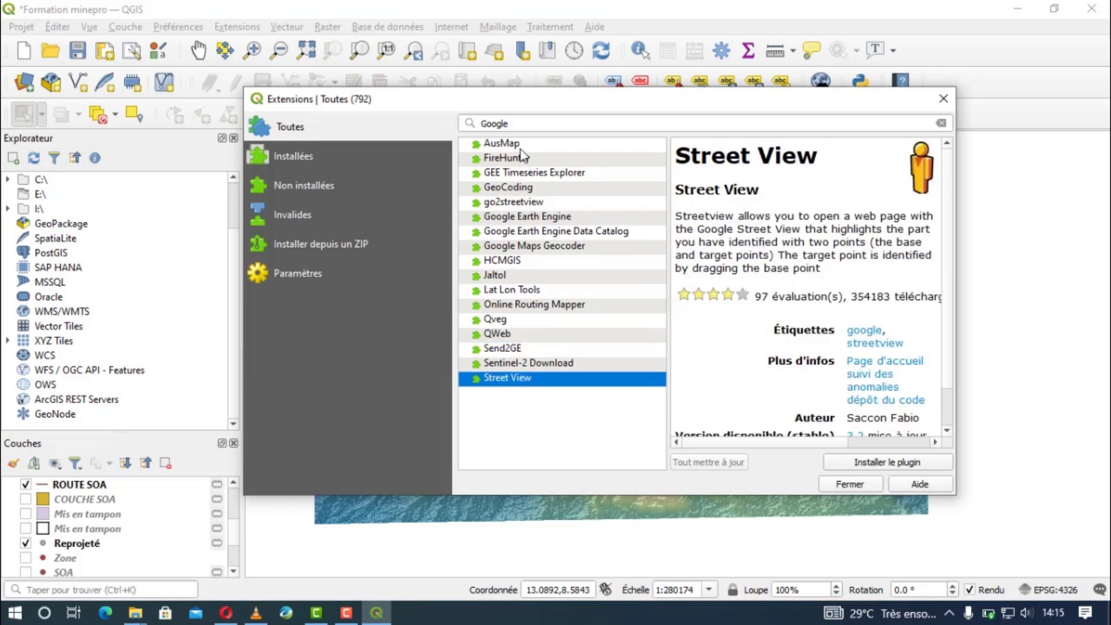
left_click(521, 123)
left_click_drag(521, 123, 453, 123)
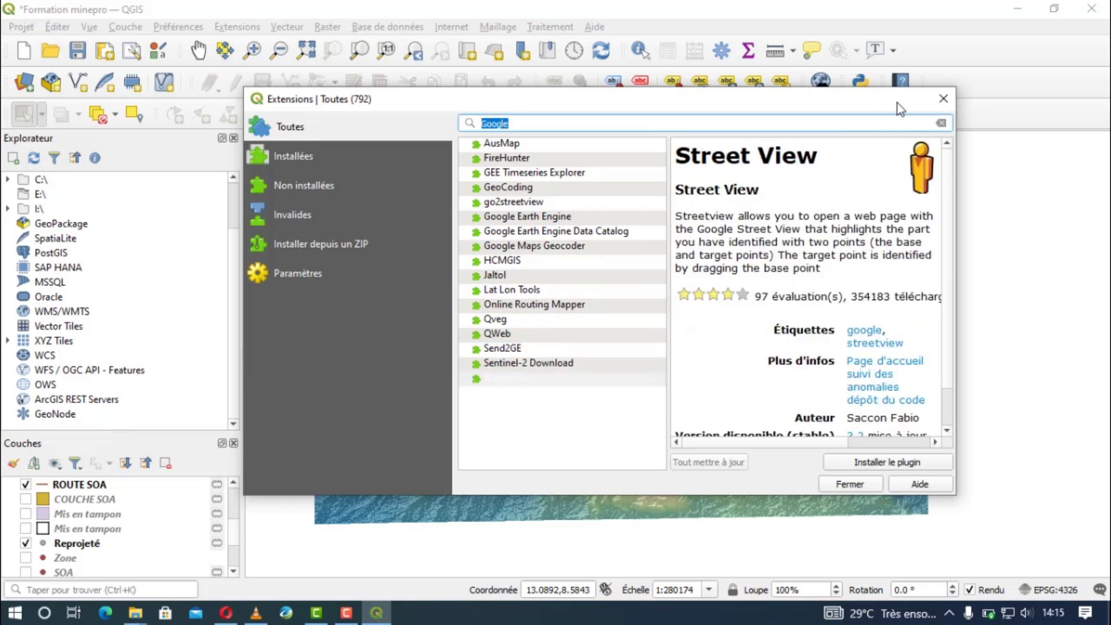
left_click(943, 98)
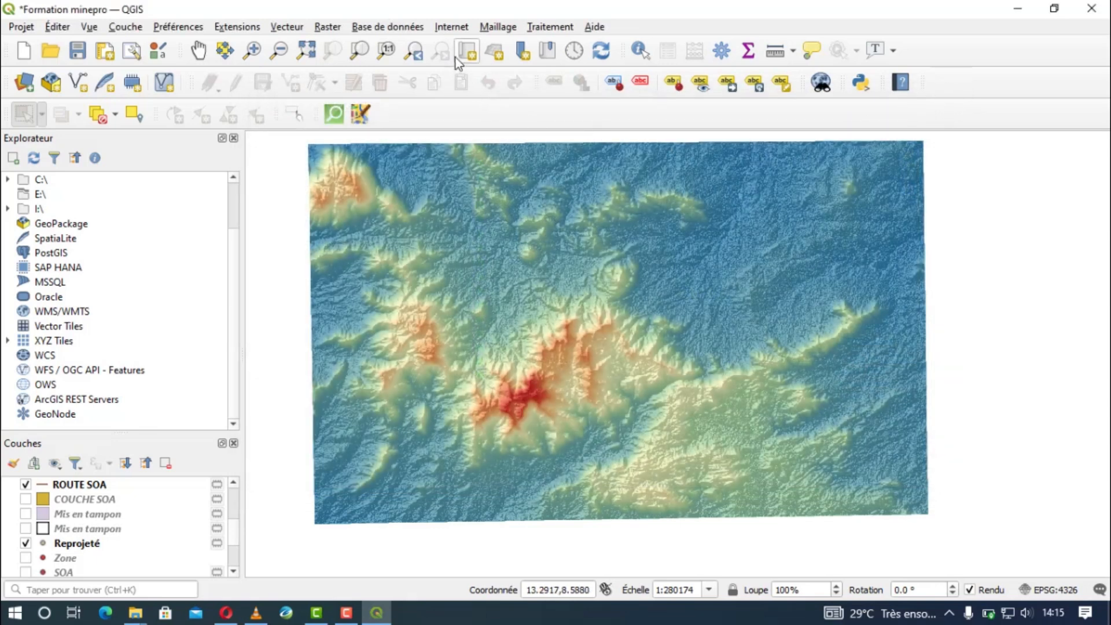
- Launch the QuickOSM plugin and acknowledge the OpenStreetMap copyright notice to access it
left_click(327, 27)
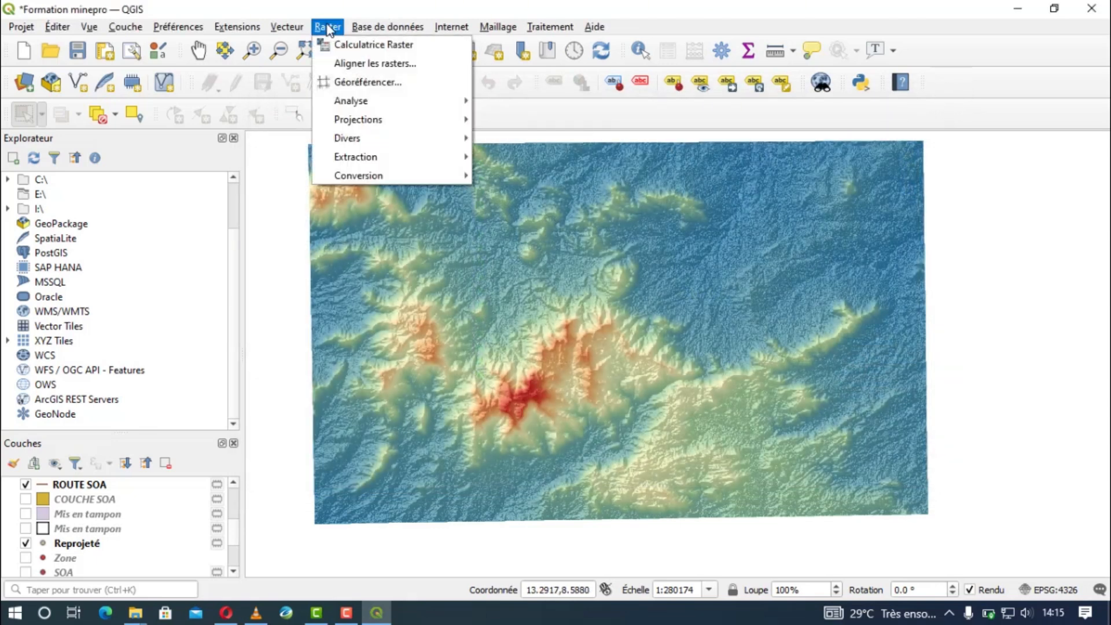
left_click(584, 126)
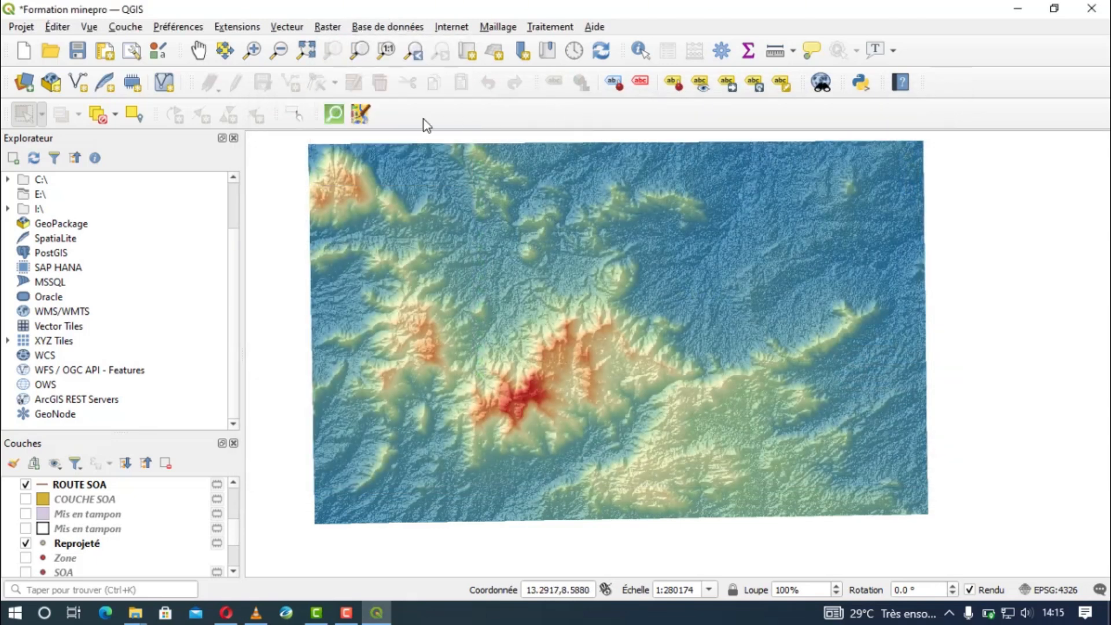
left_click(334, 115)
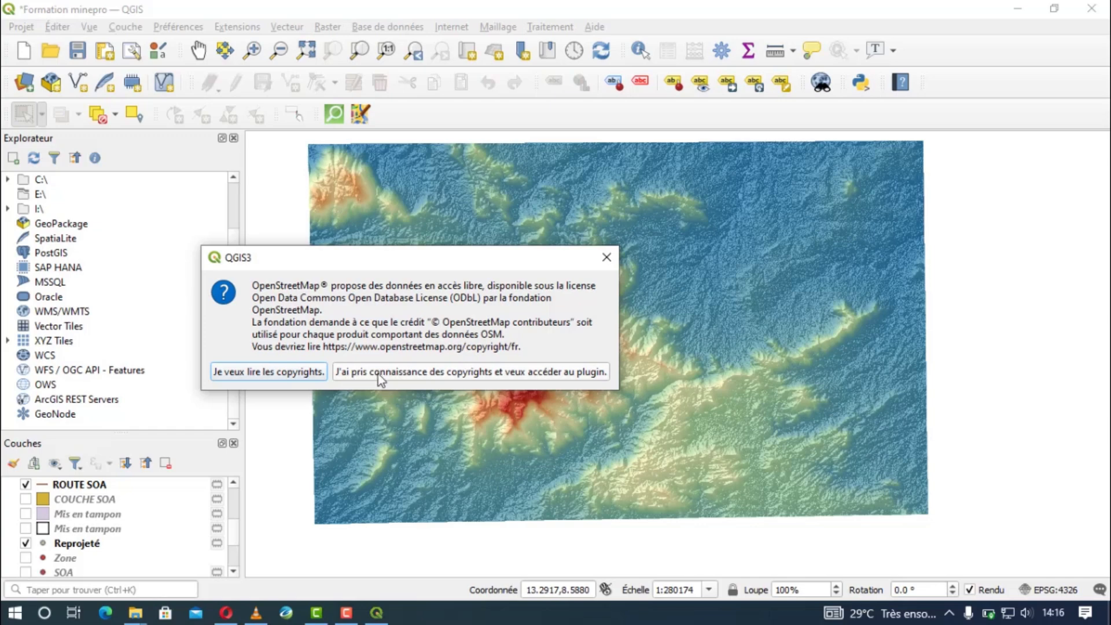
left_click(394, 373)
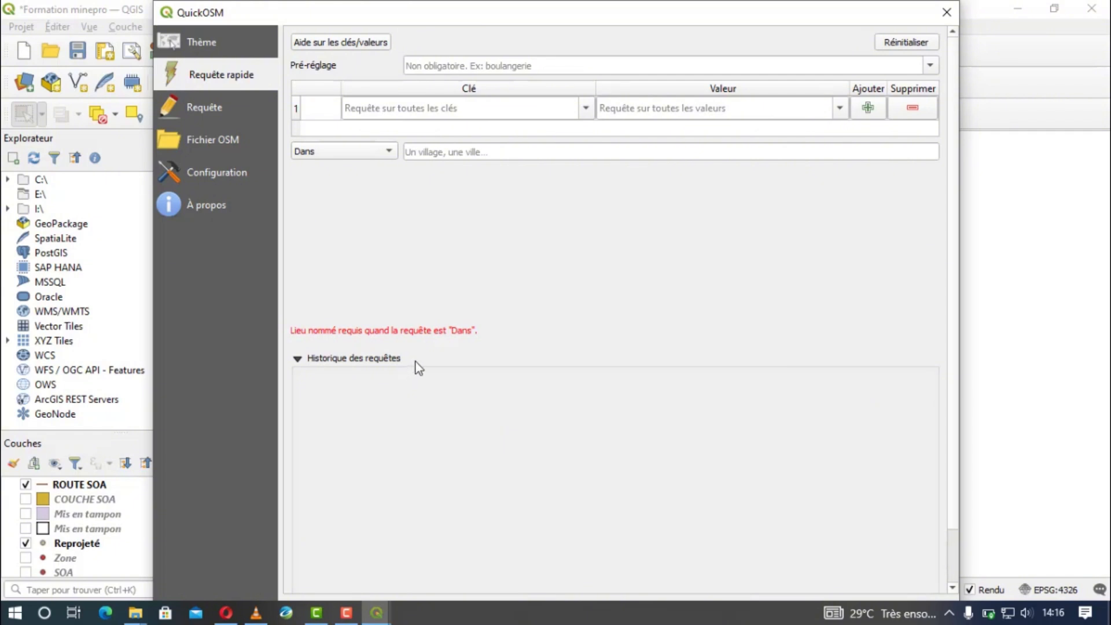
- Examine QuickOSM's Requête, Requête rapide and Thème pages, including the Urban preset, and close the plugin
left_click(247, 116)
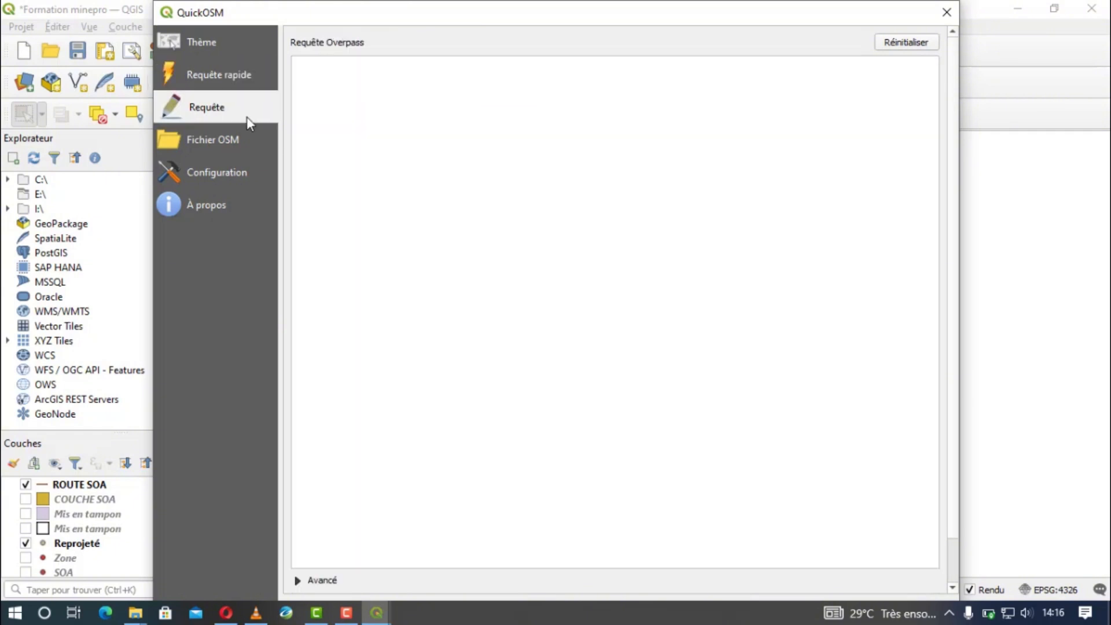
left_click(244, 74)
left_click(246, 55)
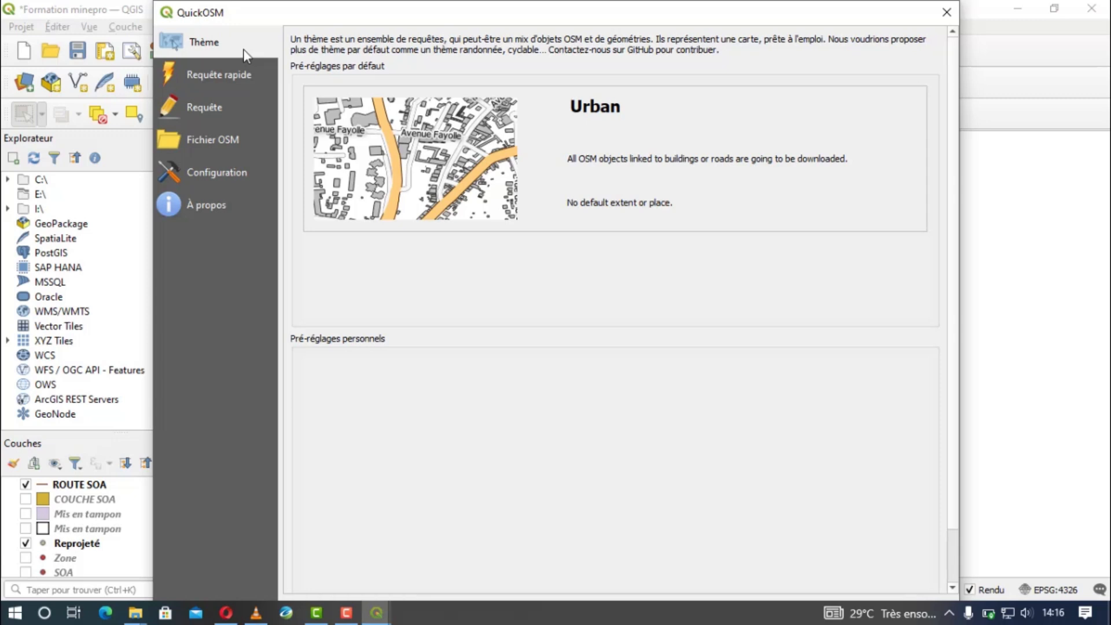
left_click(481, 174)
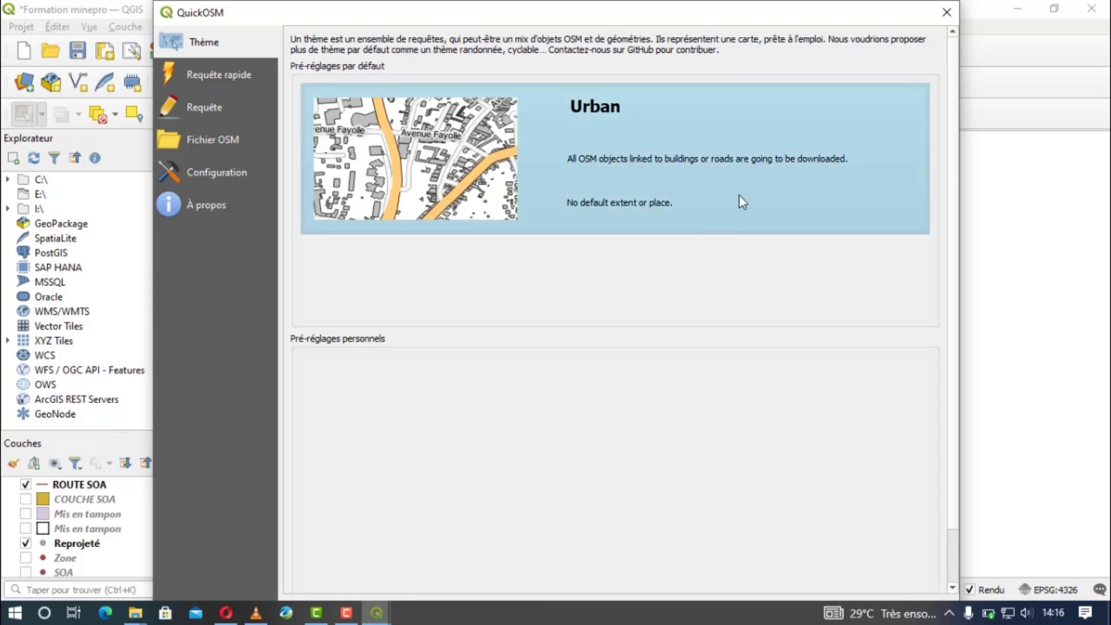
mouse_move(643, 9)
left_mouse_down()
mouse_move(635, 121)
mouse_move(636, 1)
mouse_move(636, 12)
left_mouse_up()
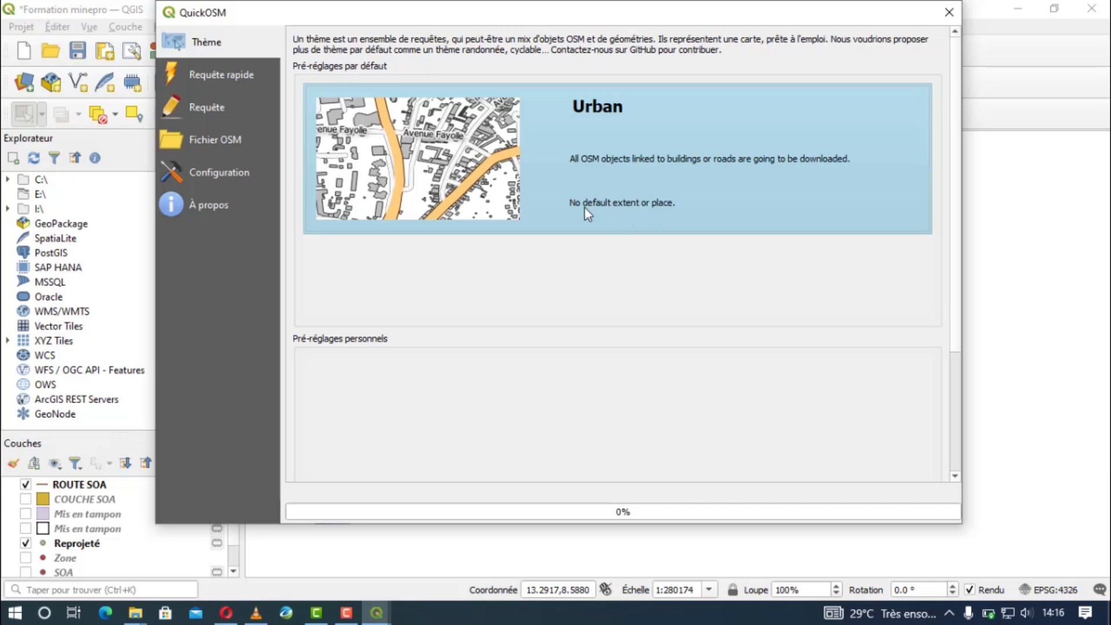
left_click(228, 75)
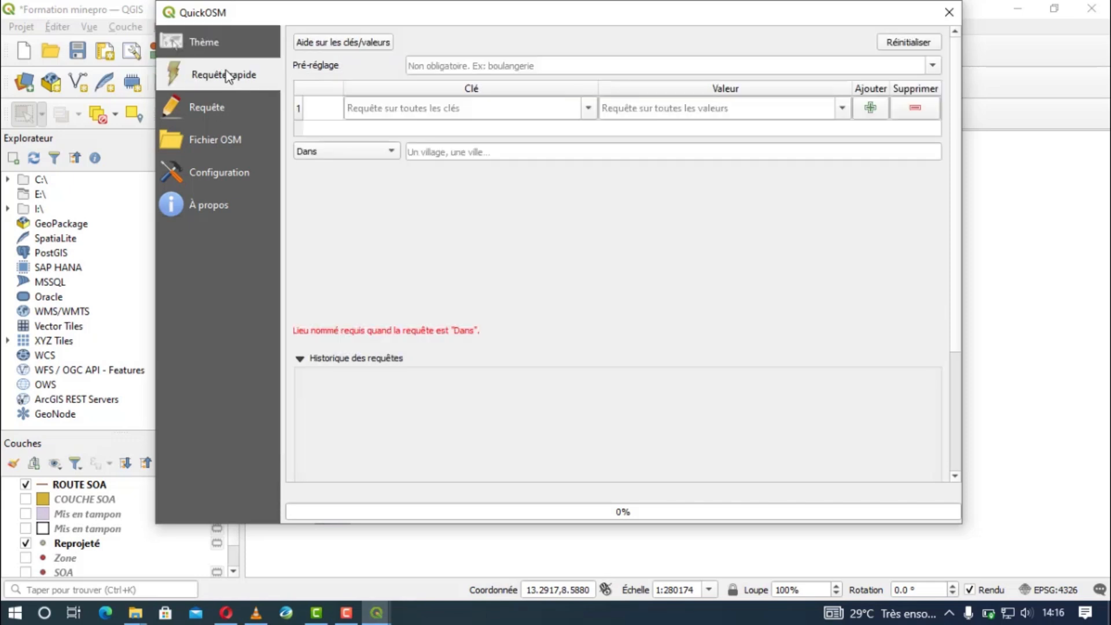
left_click(225, 108)
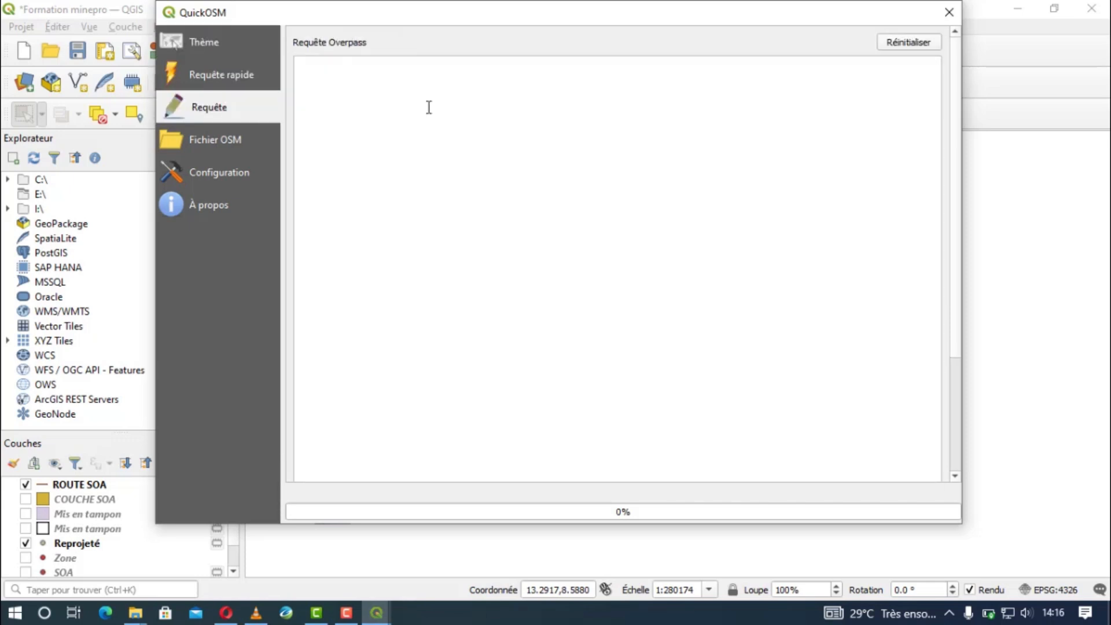
left_click(949, 12)
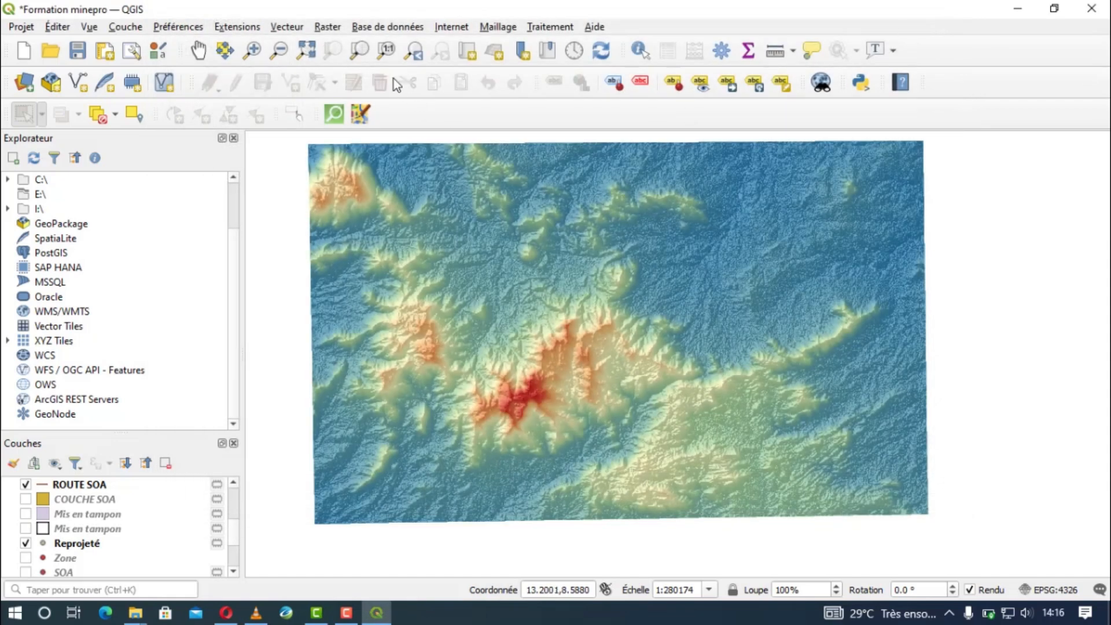
- Look up the QuickOSM commands among the vector tools and choose Télécommande JOSM
left_click(256, 28)
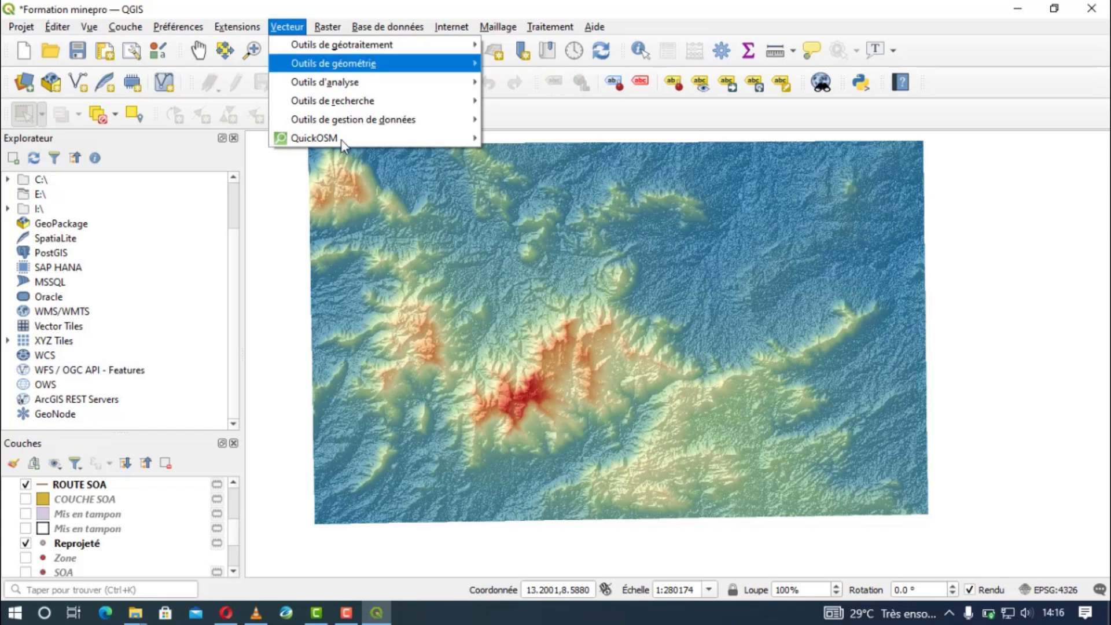
mouse_move(354, 145)
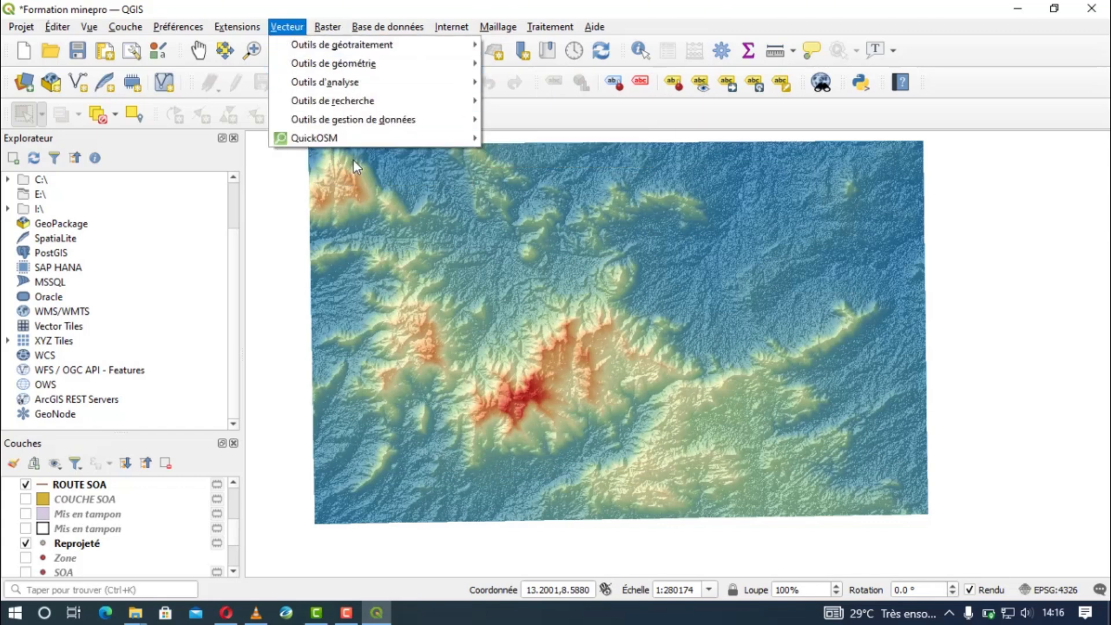
mouse_move(391, 138)
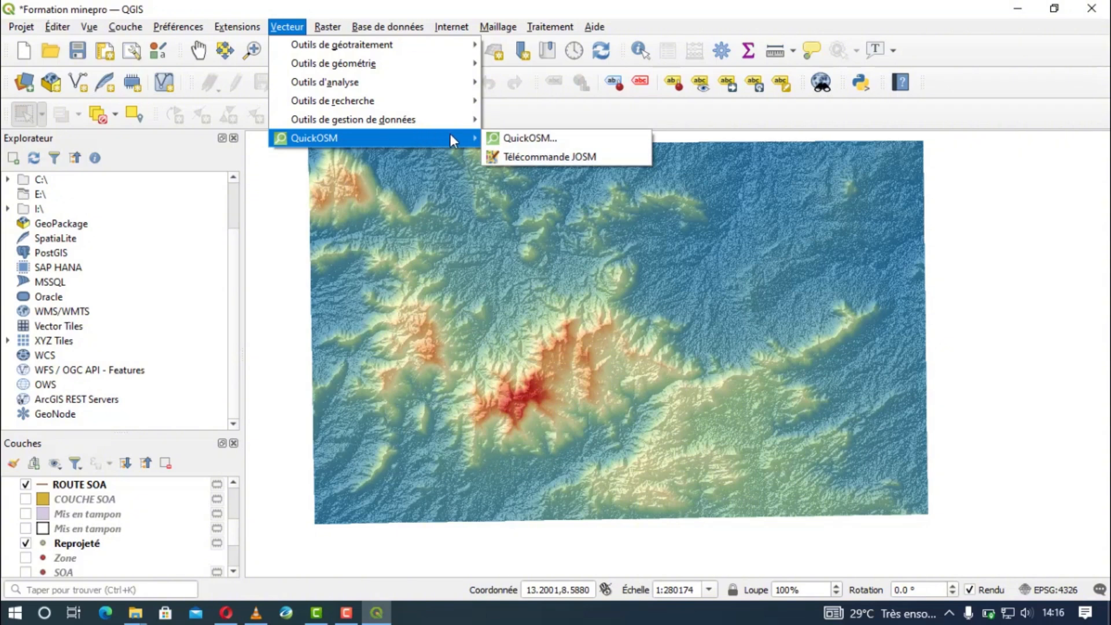
left_click(517, 154)
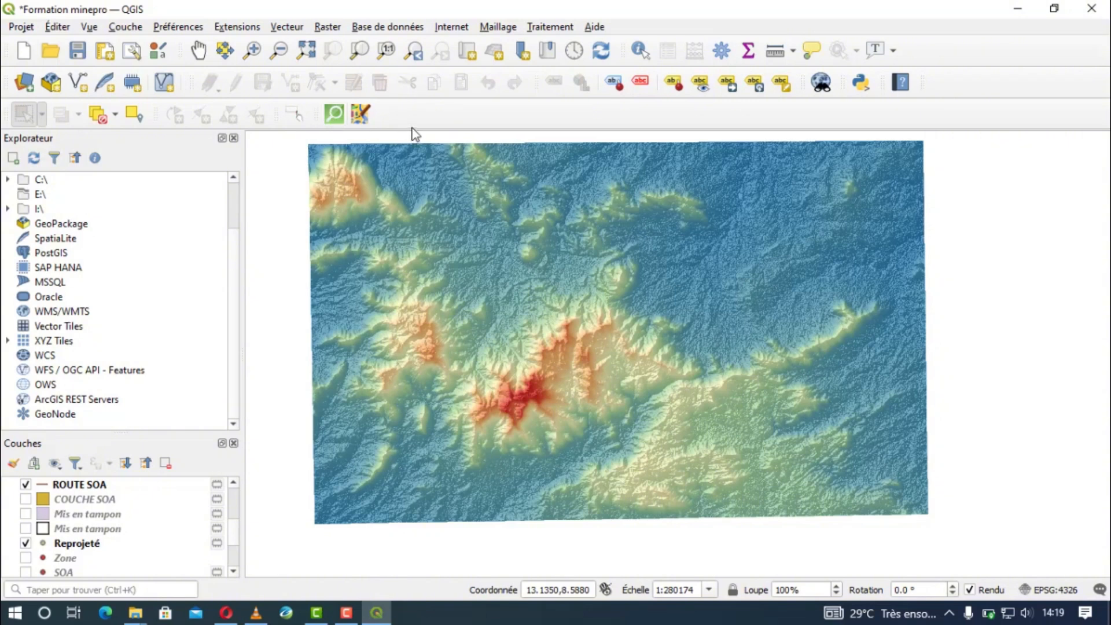
left_click(232, 28)
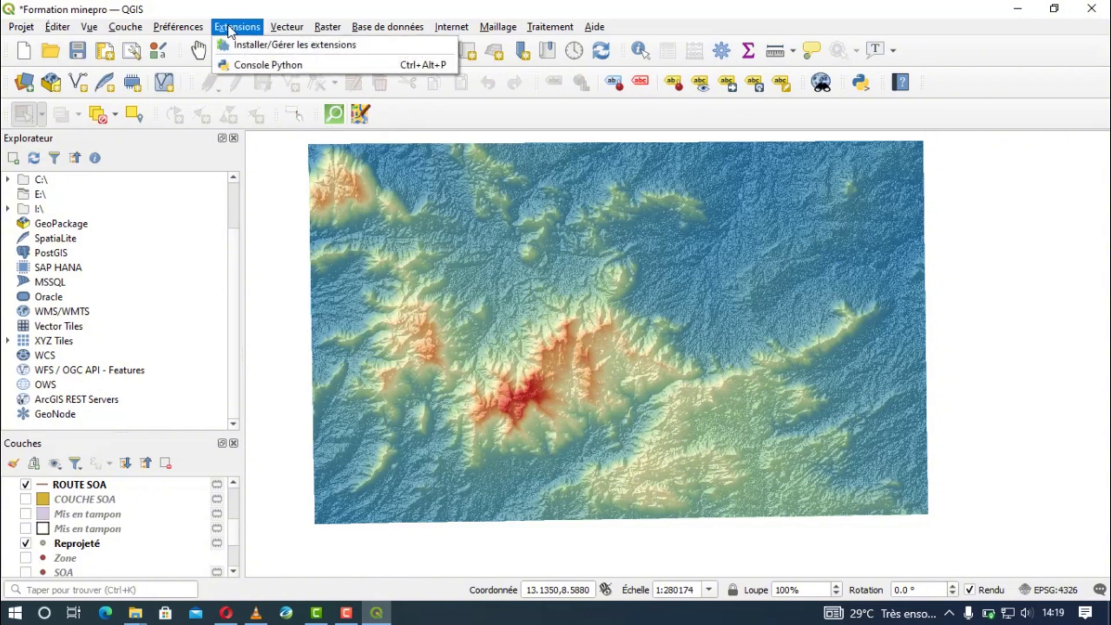
mouse_move(379, 28)
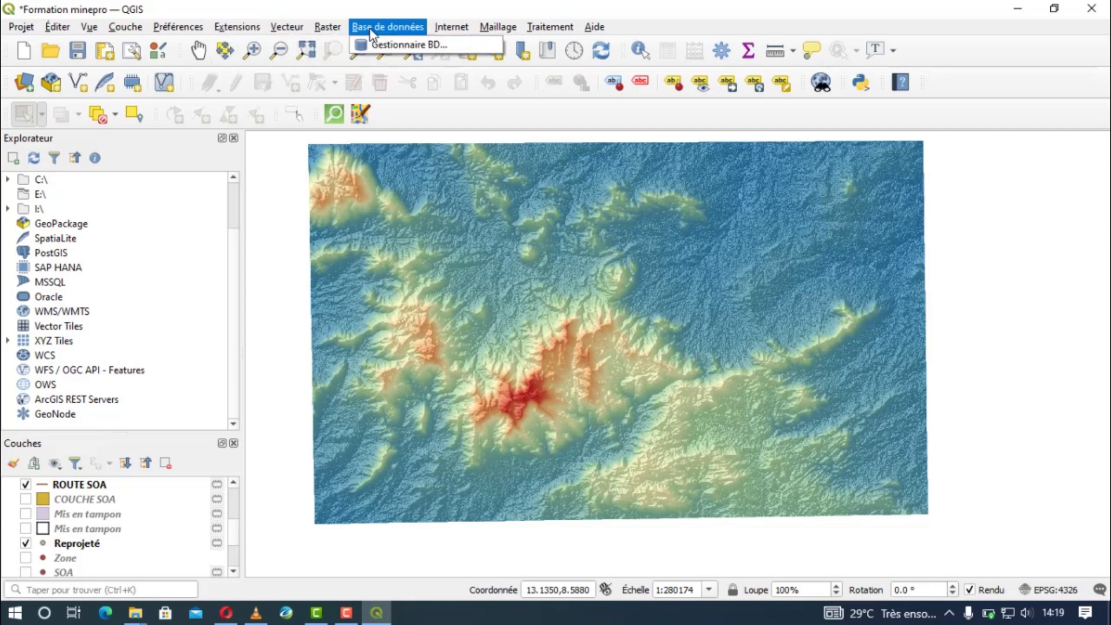
mouse_move(463, 39)
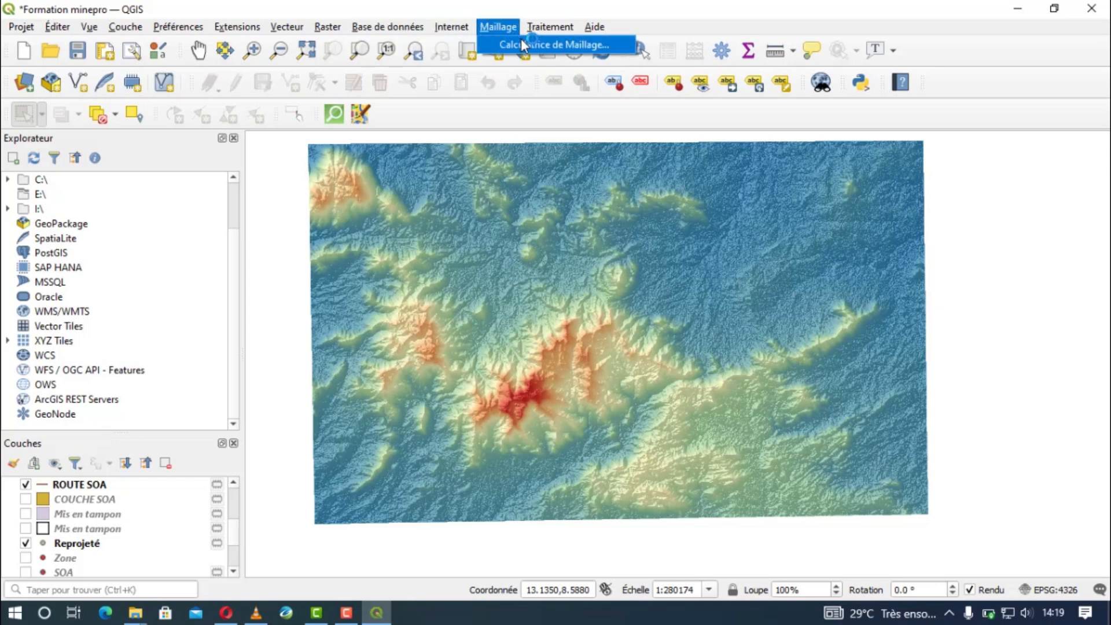
mouse_move(526, 30)
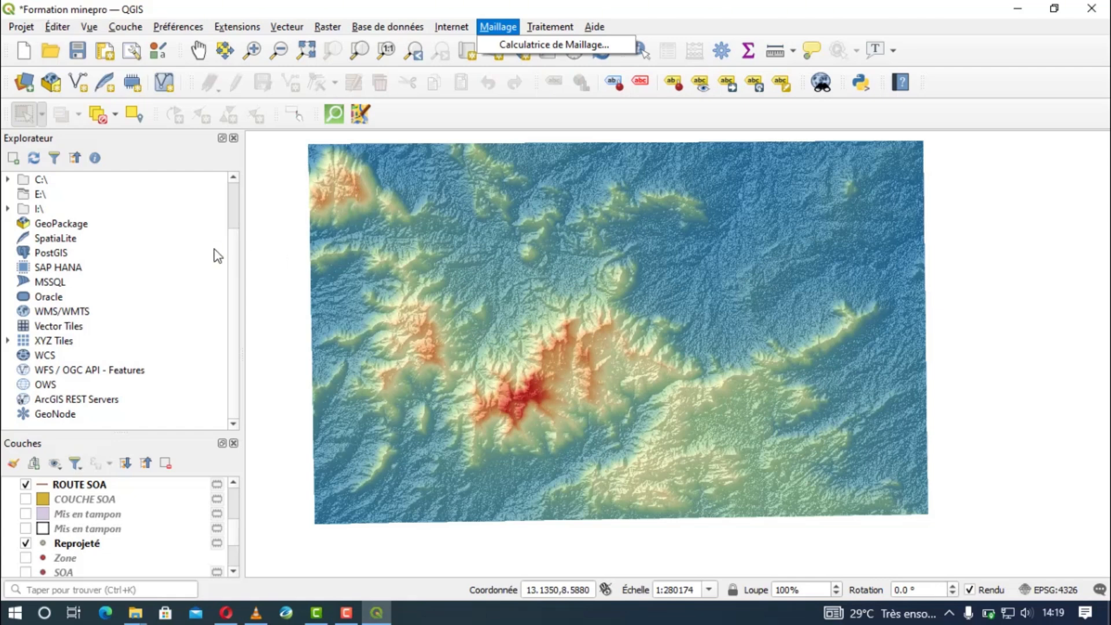
left_click(234, 274)
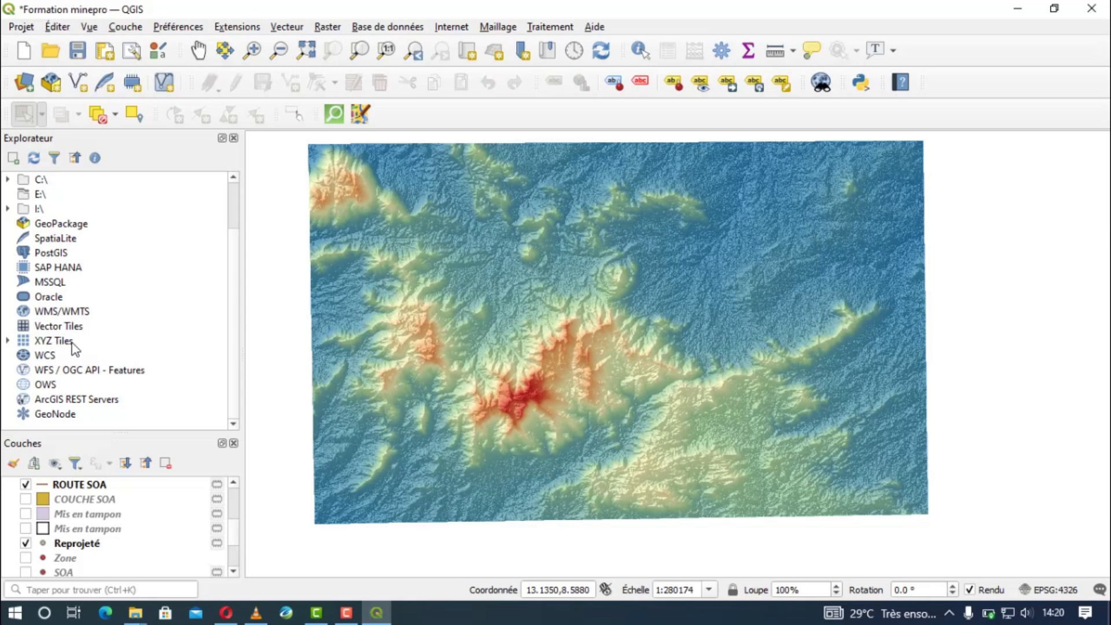
- Add the OpenStreetMap layer from the XYZ Tiles sources to the project and enlarge the layer list
left_click(8, 342)
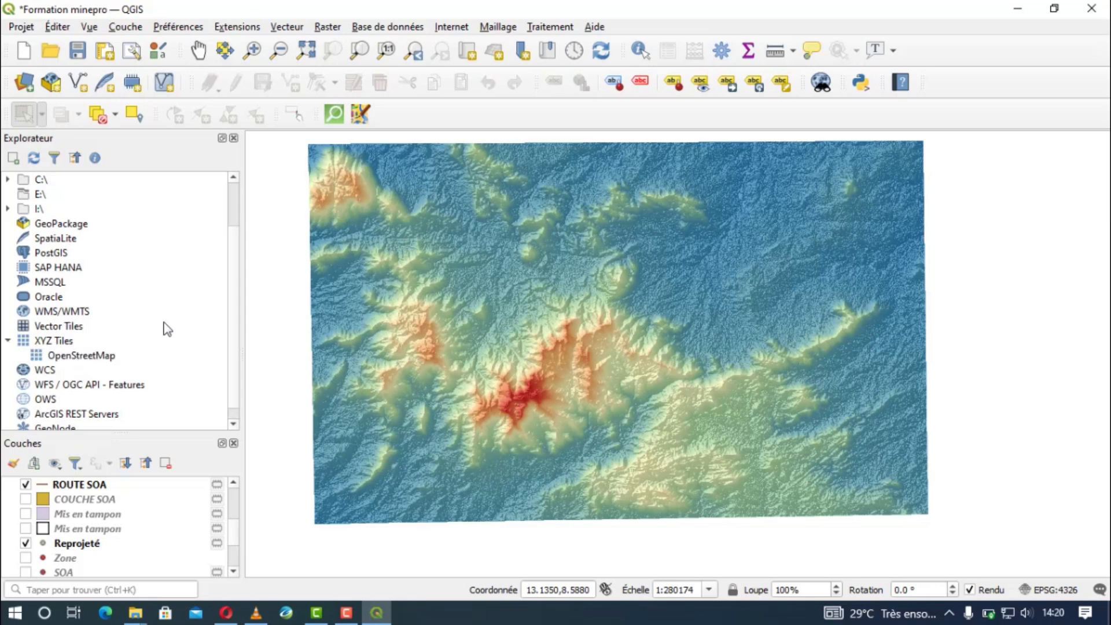
scroll(237, 315, "down", 1)
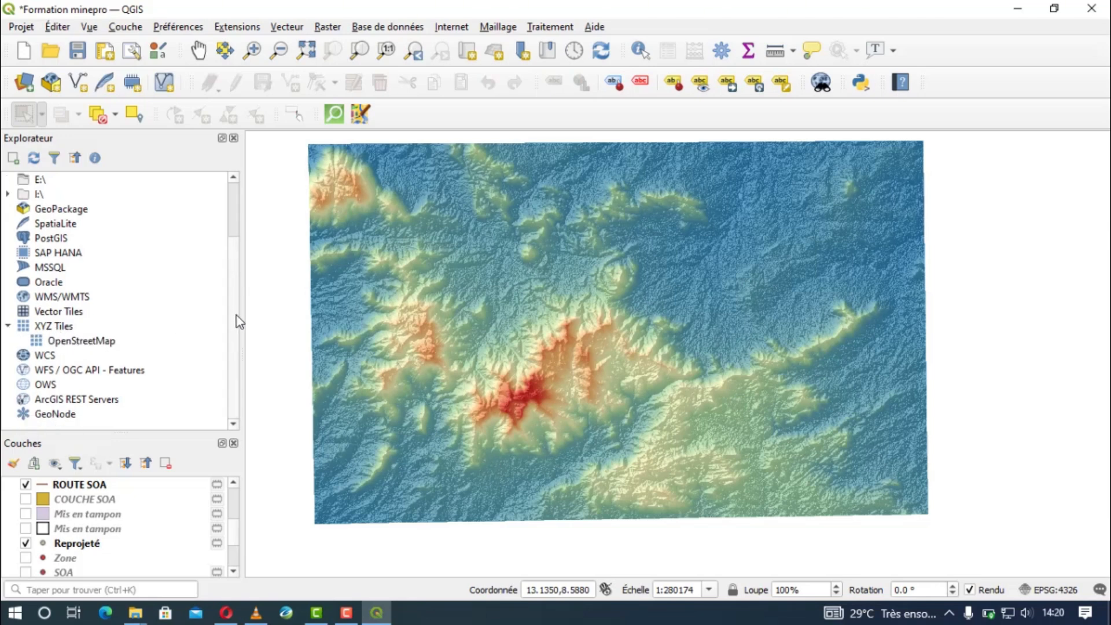
left_click(61, 344)
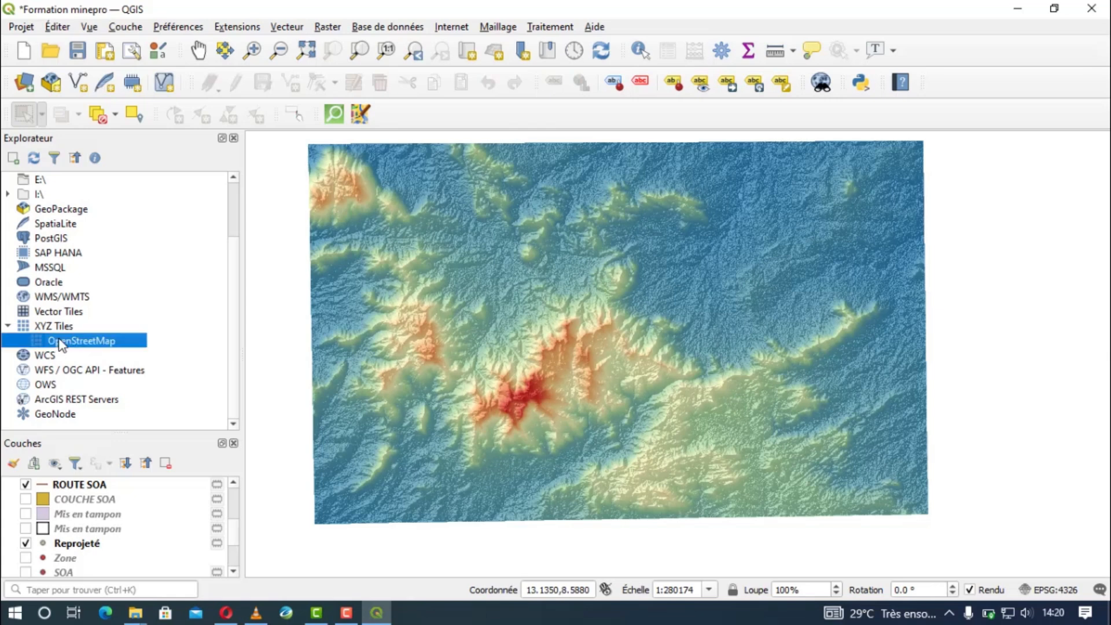
right_click(60, 343)
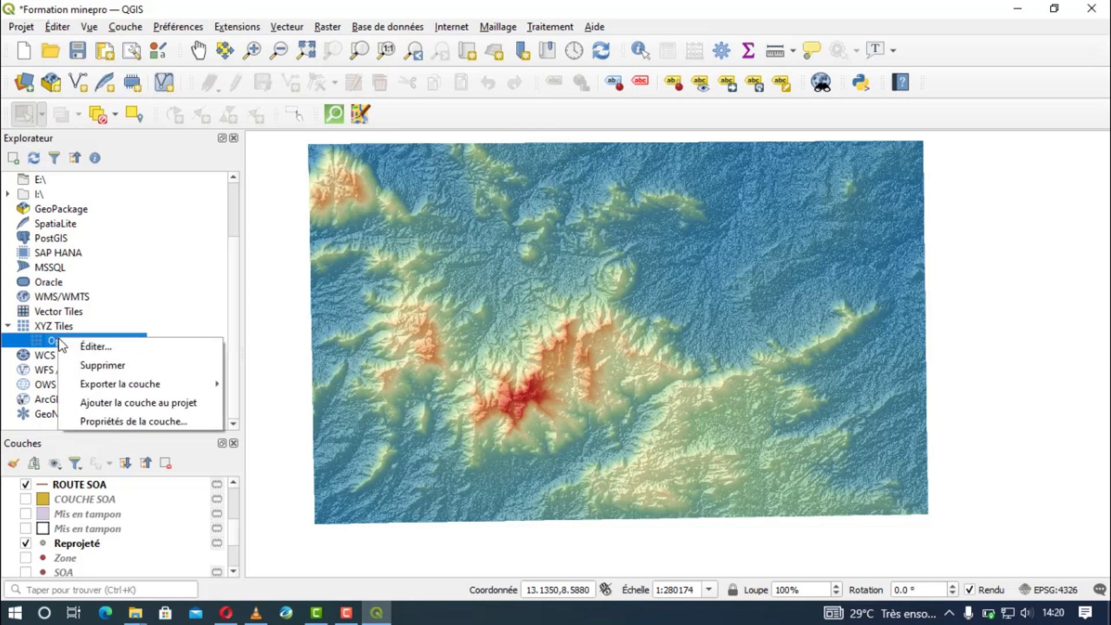
key("Escape")
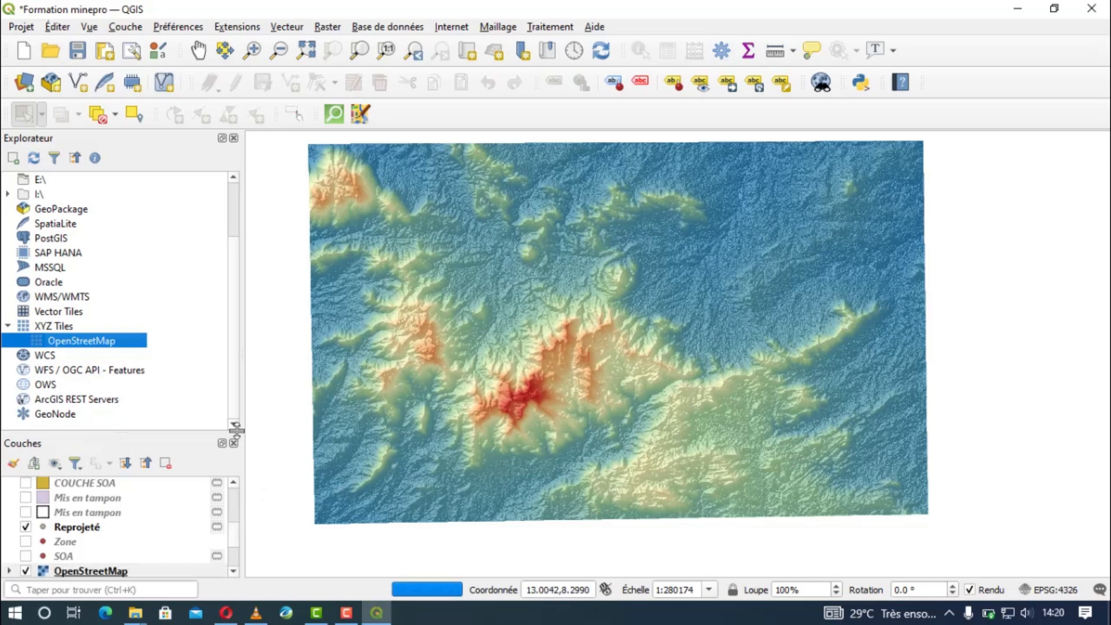
left_click_drag(170, 433, 160, 348)
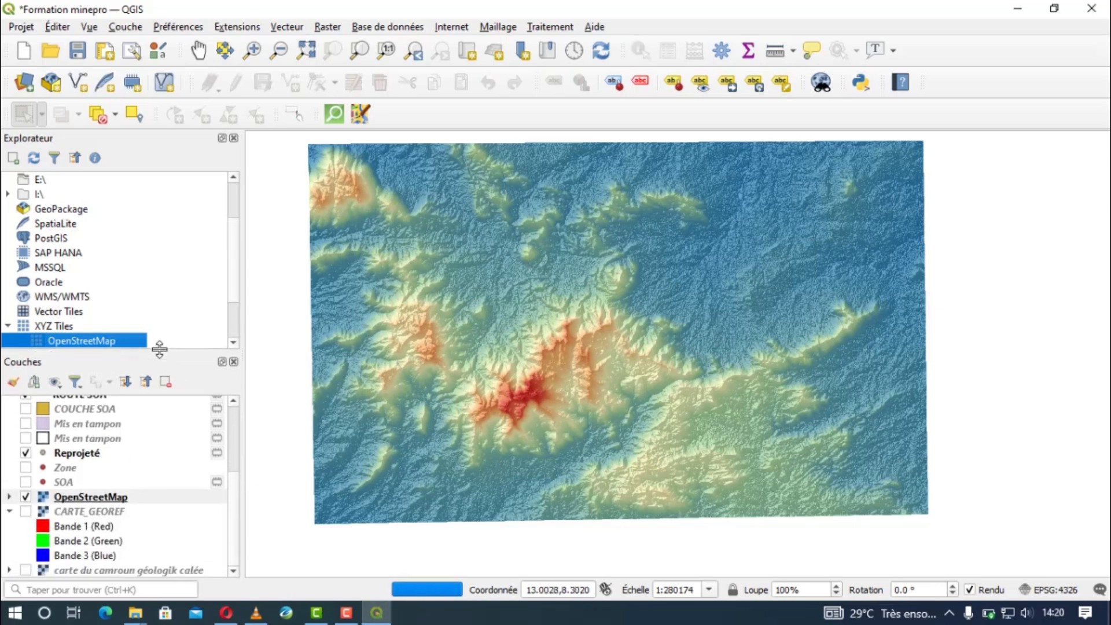
scroll(231, 325, "down", 2)
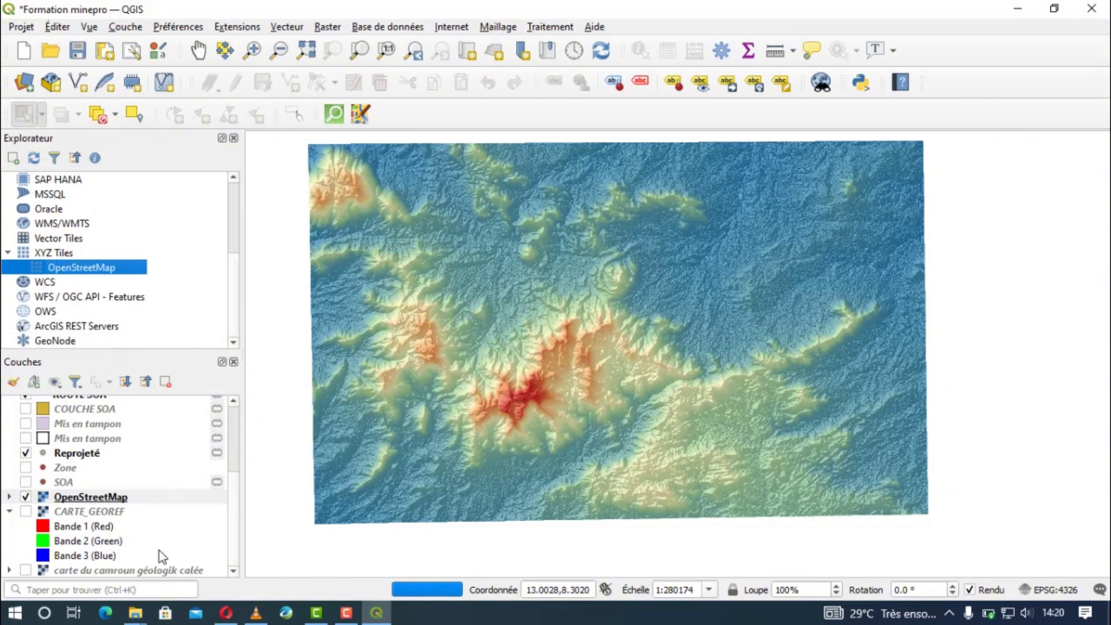
- Hide the Découpé (masque) and Ombrage layers to uncover the OpenStreetMap base map
left_click_drag(119, 499, 232, 488)
scroll(234, 484, "up", 2)
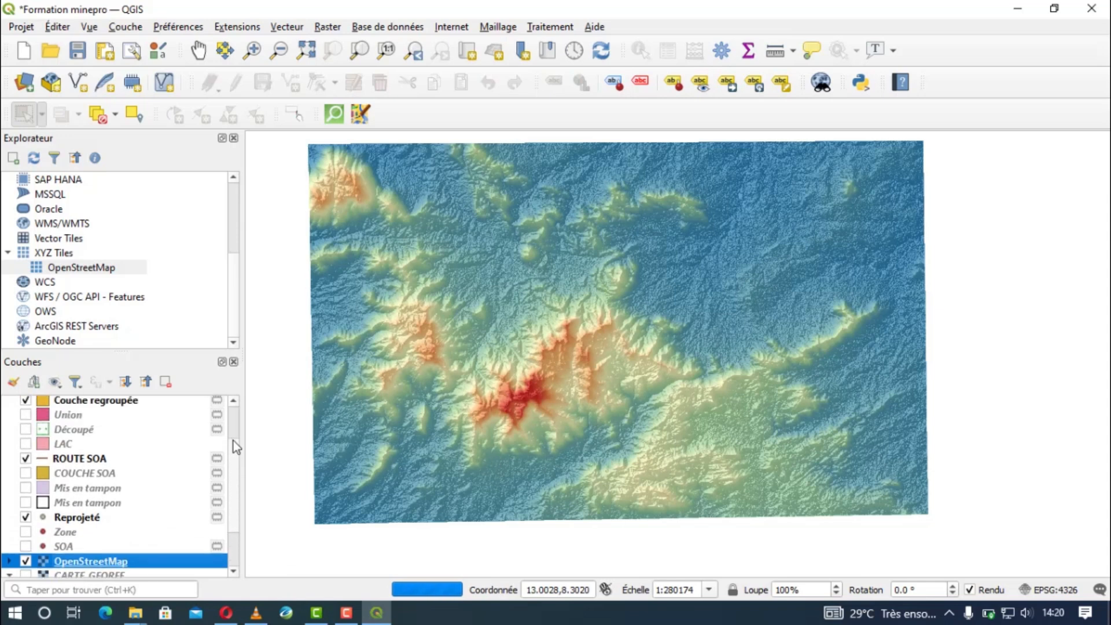
left_click_drag(233, 447, 234, 417)
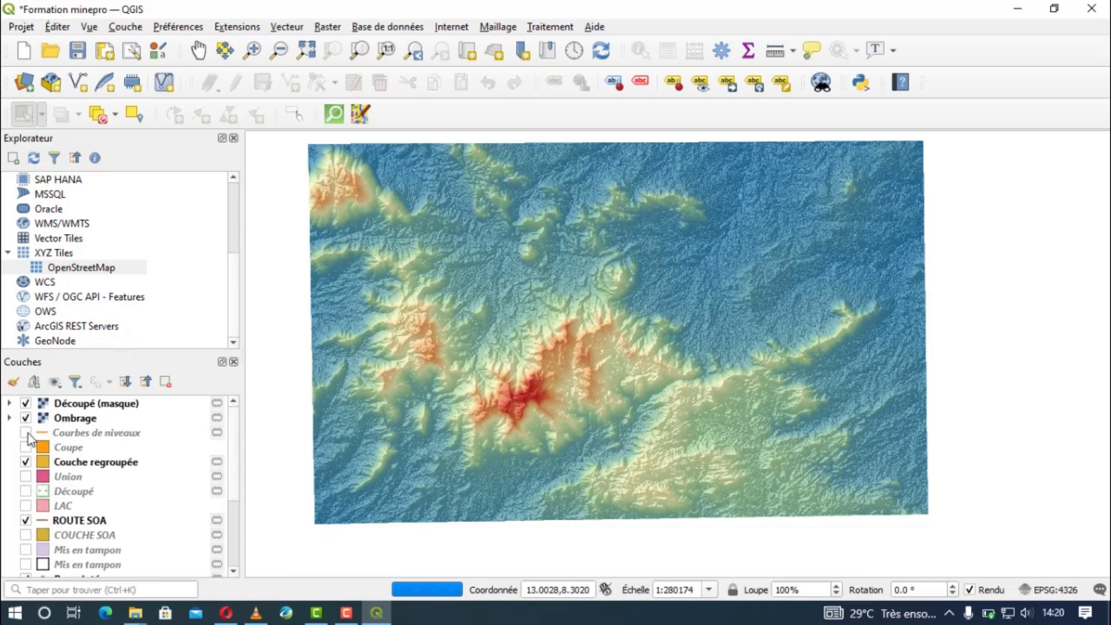
left_click(26, 403)
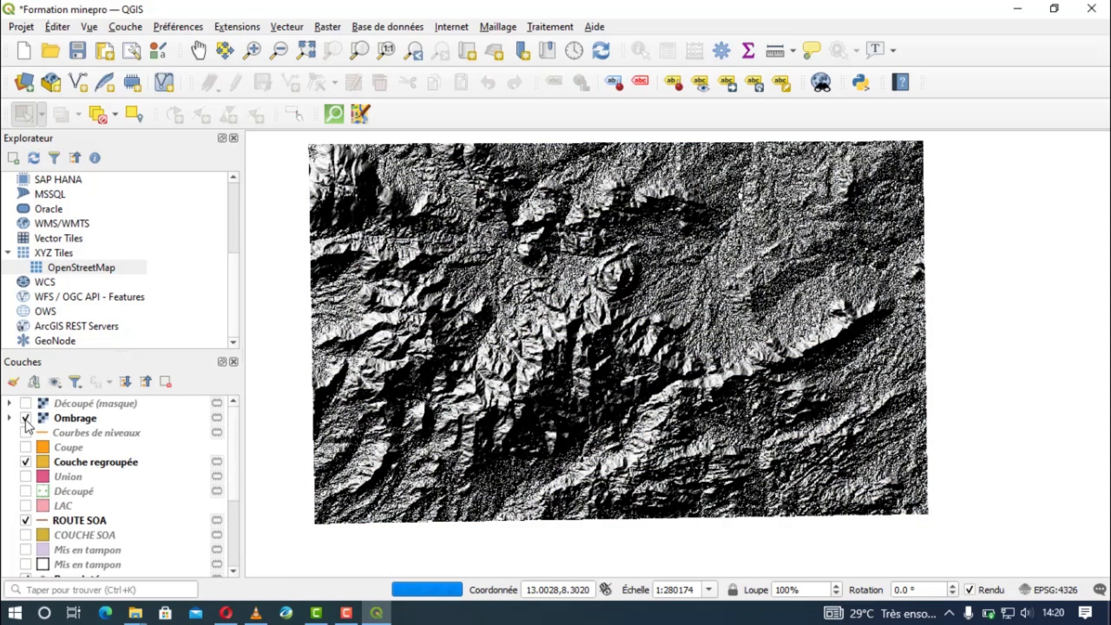
left_click(26, 419)
scroll(597, 377, "up", 1)
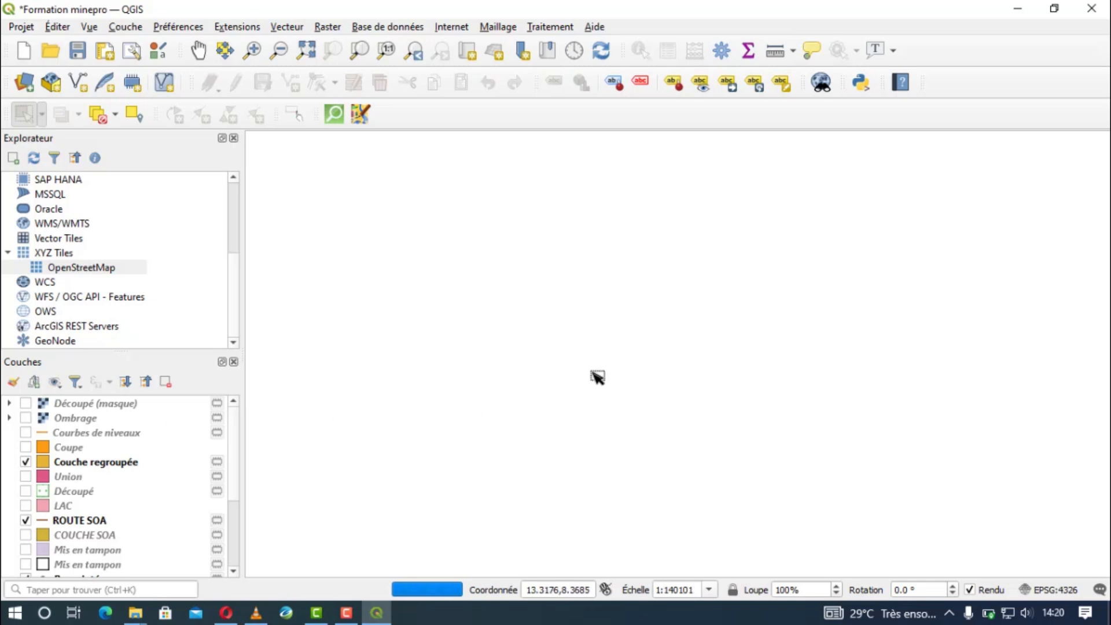
scroll(597, 378, "up", 1)
scroll(597, 377, "up", 1)
scroll(597, 377, "up", 1)
scroll(598, 378, "up", 2)
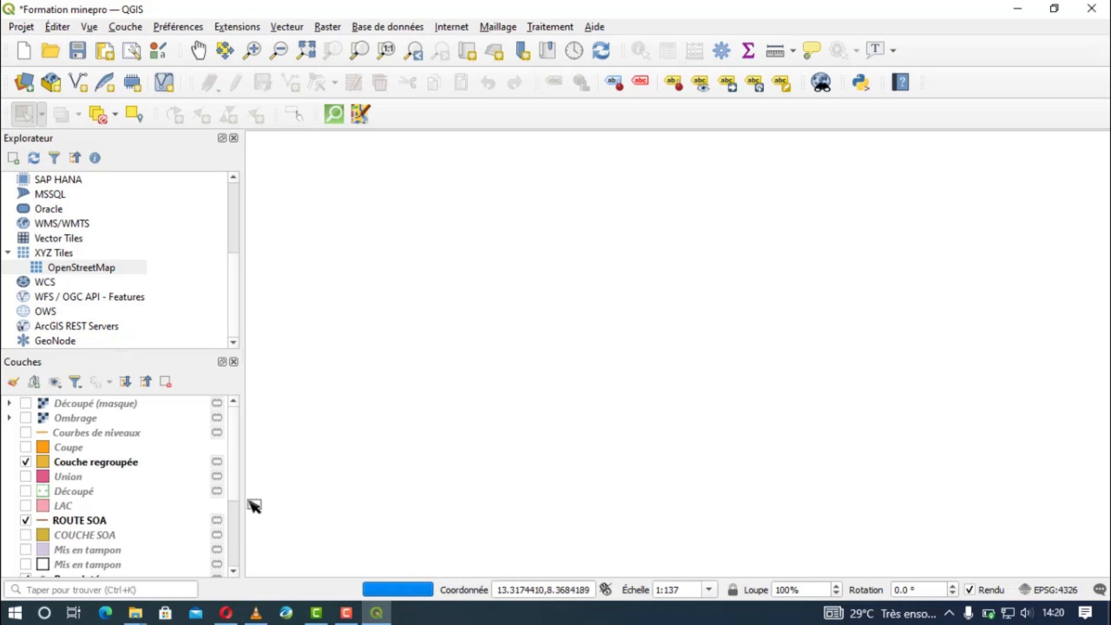
- Place the OpenStreetMap layer at the top of the layer list, above Découpé (masque)
scroll(238, 509, "down", 3)
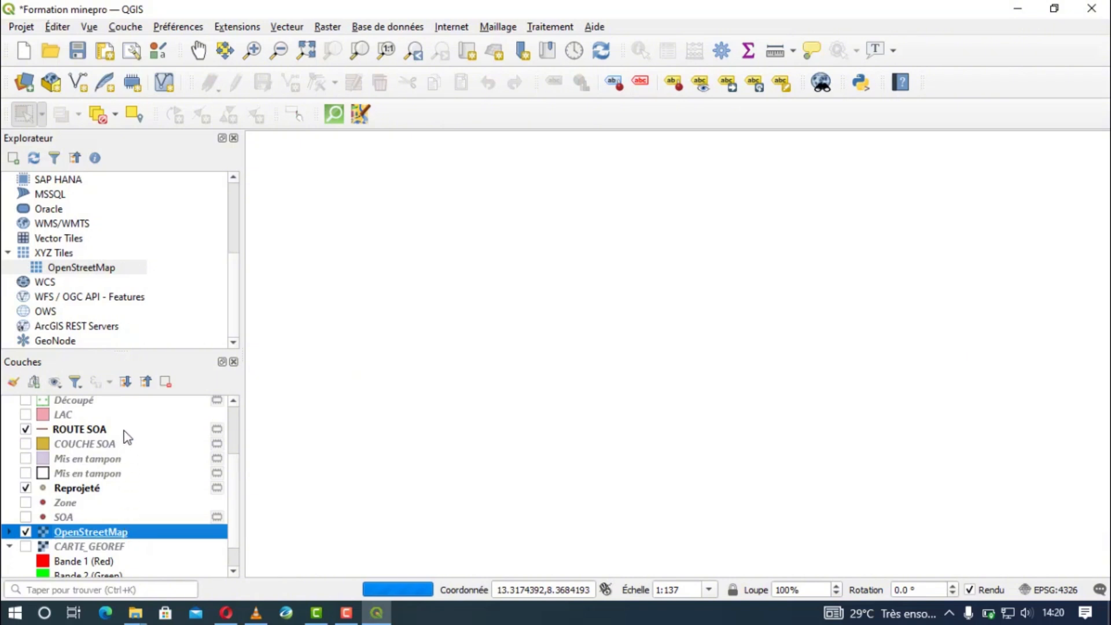
left_click_drag(63, 532, 108, 414)
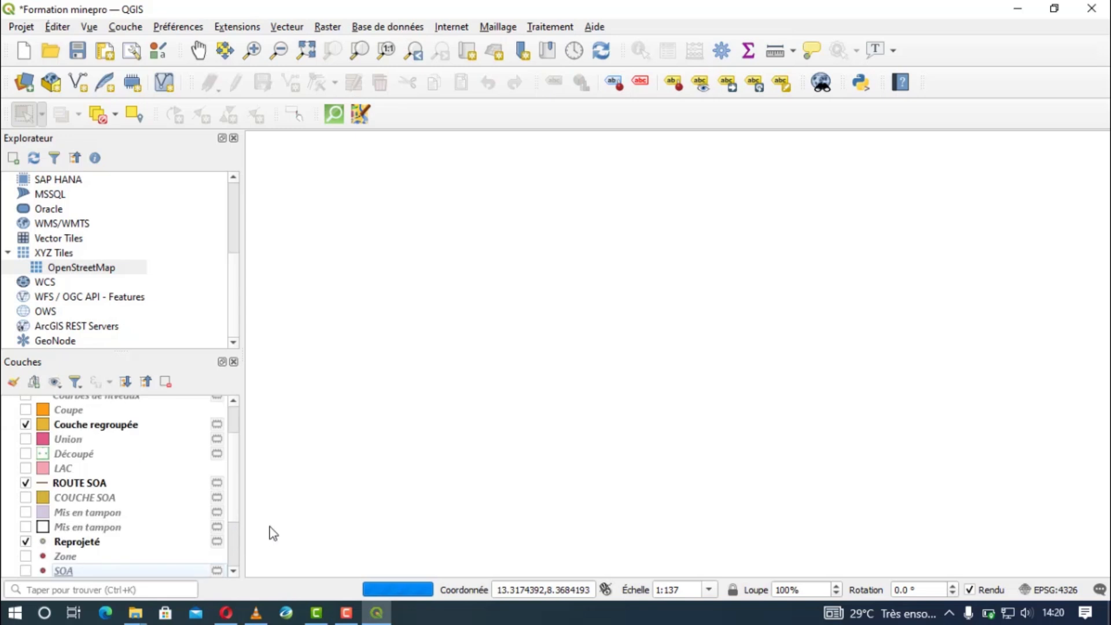
scroll(222, 512, "down", 2)
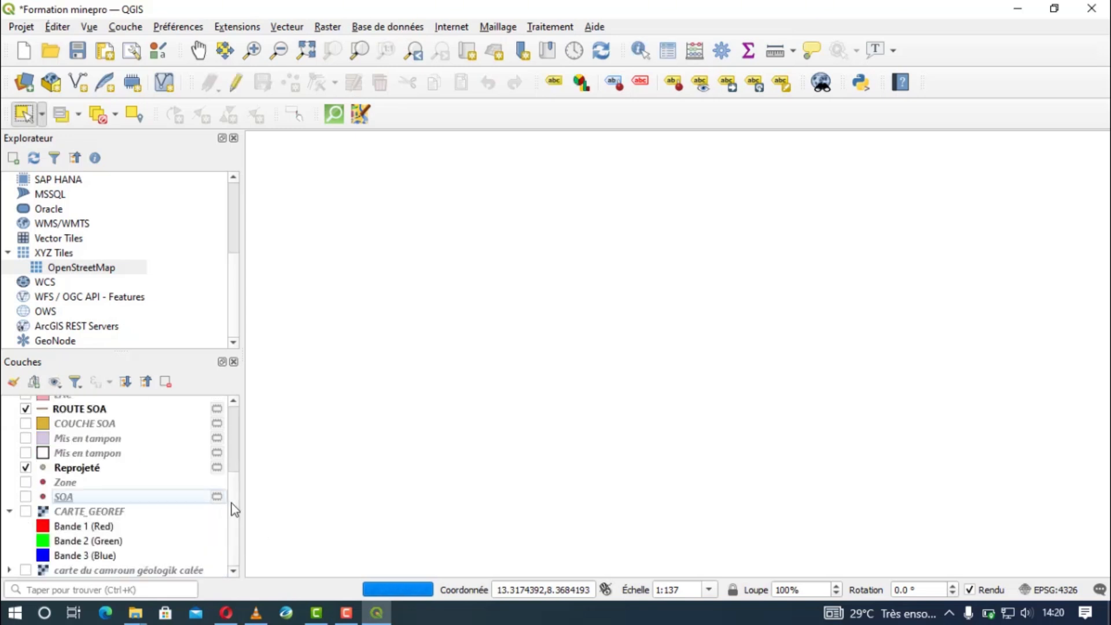
scroll(234, 505, "up", 3)
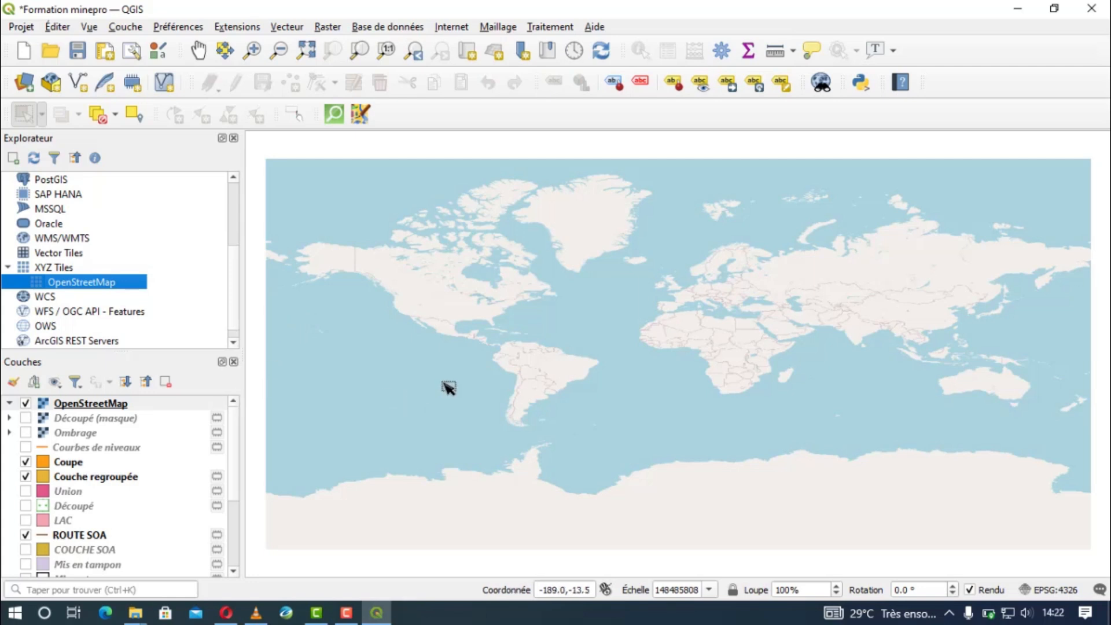
- Examine the OpenStreetMap base map from the world view through Africa and Cameroon to the Yaoundé area
scroll(741, 362, "up", 1)
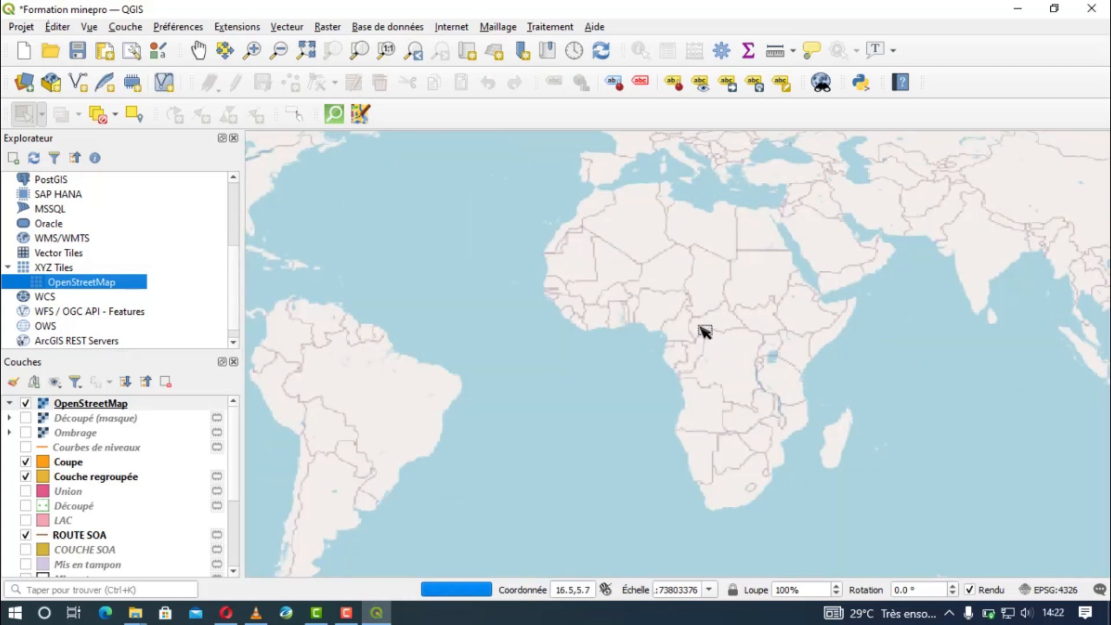
scroll(702, 330, "up", 1)
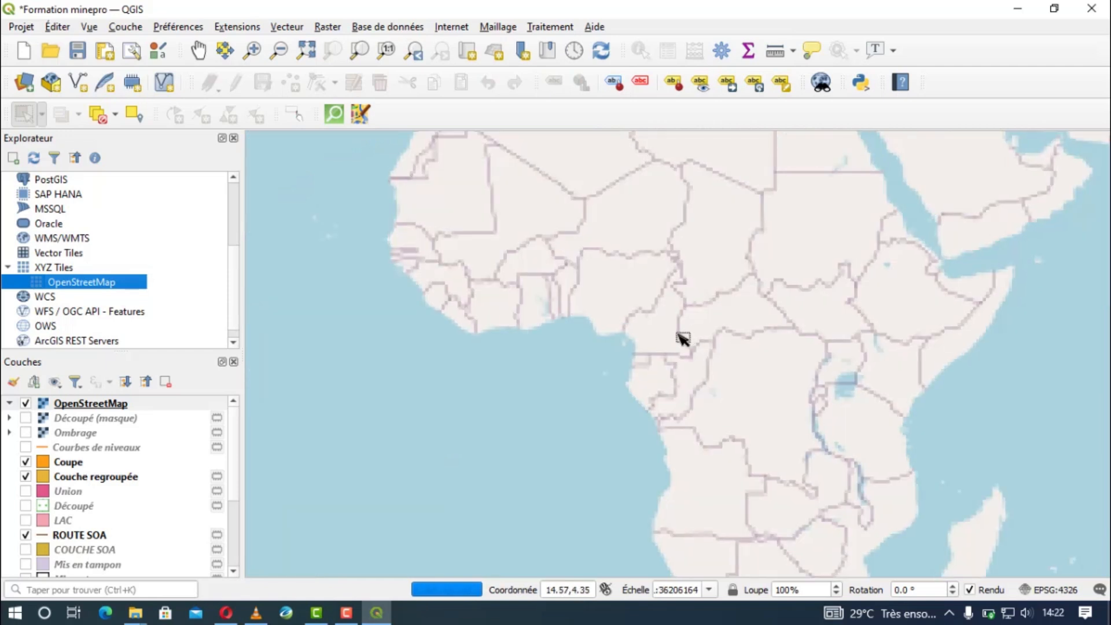
scroll(672, 326, "up", 1)
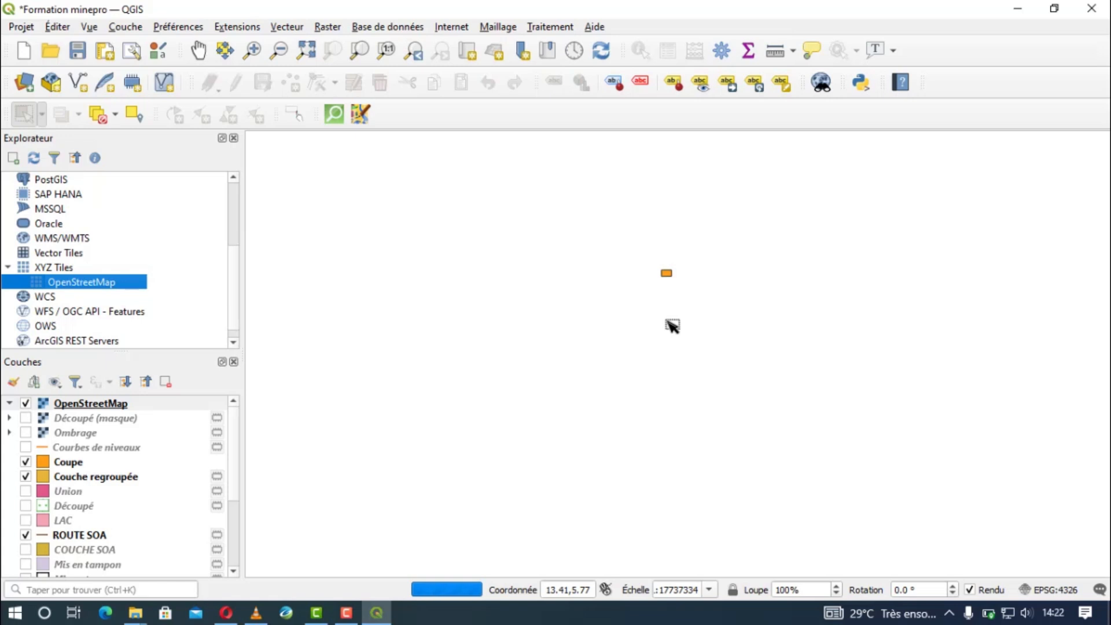
scroll(672, 326, "down", 1)
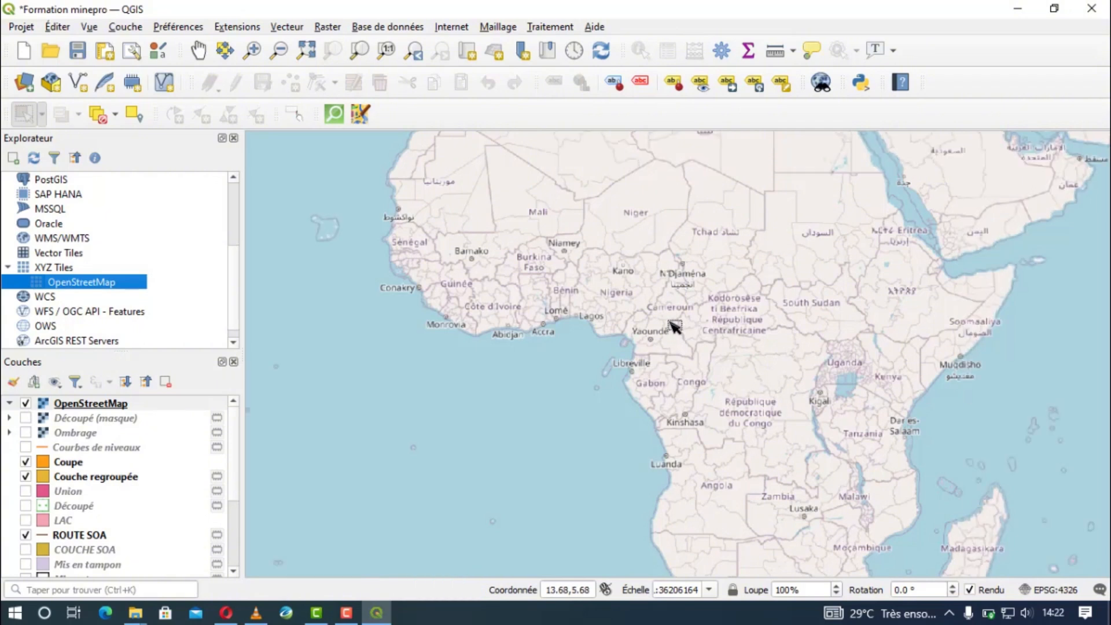
scroll(671, 326, "up", 1)
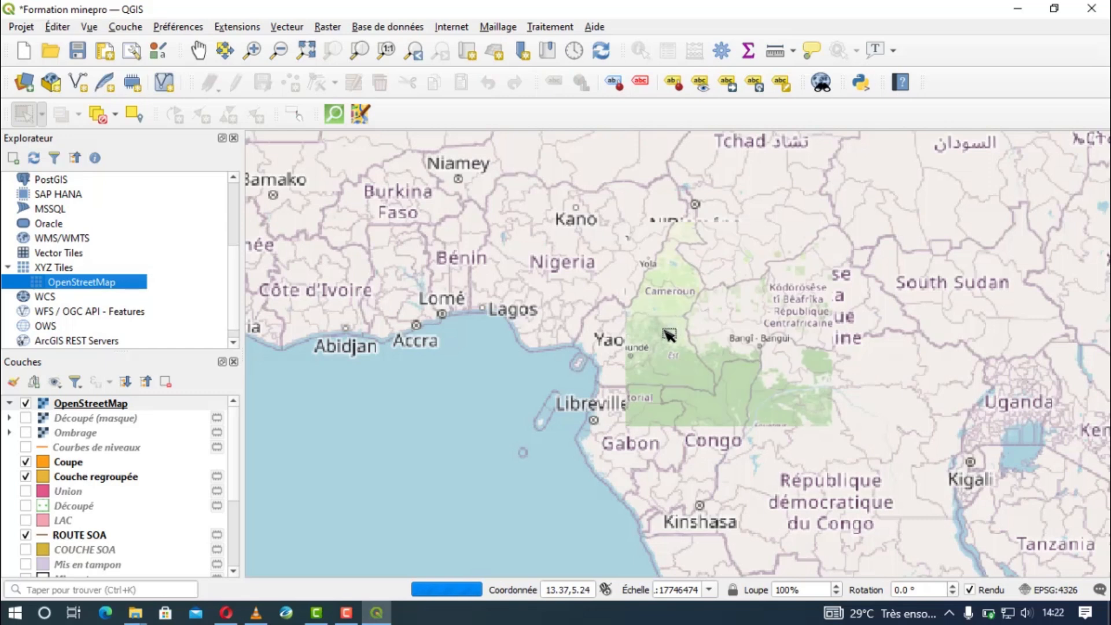
scroll(670, 335, "up", 1)
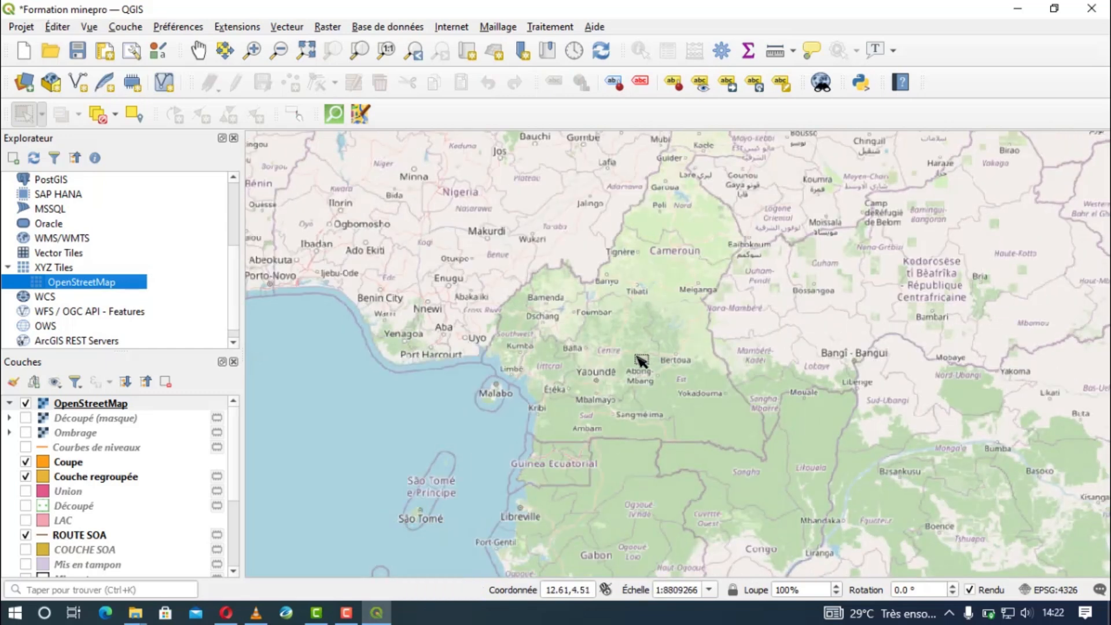
scroll(626, 384, "up", 1)
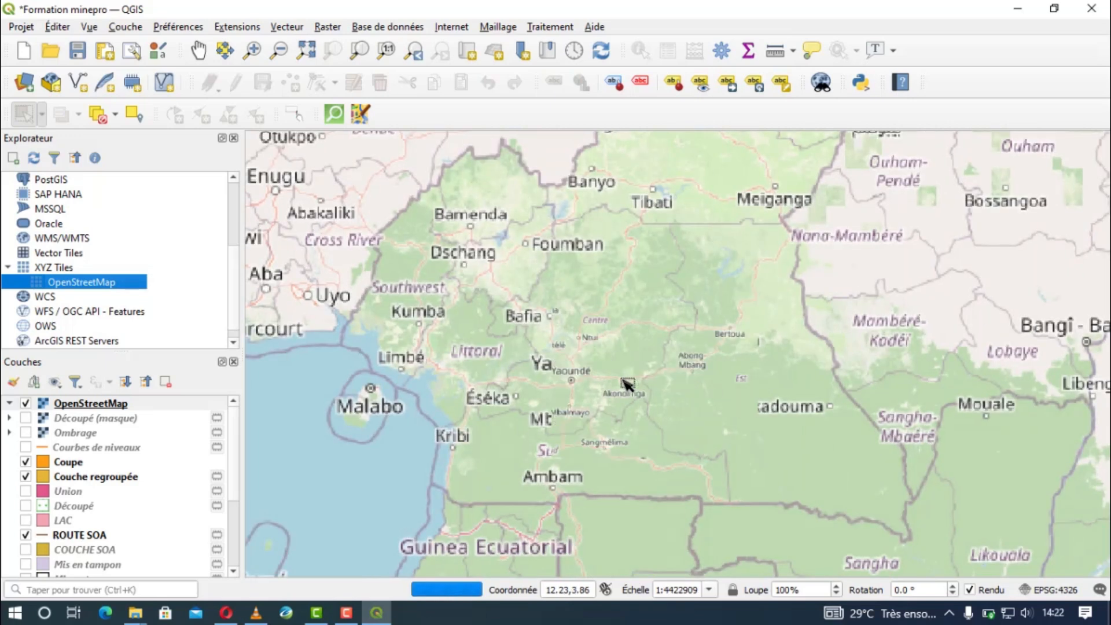
scroll(571, 383, "up", 1)
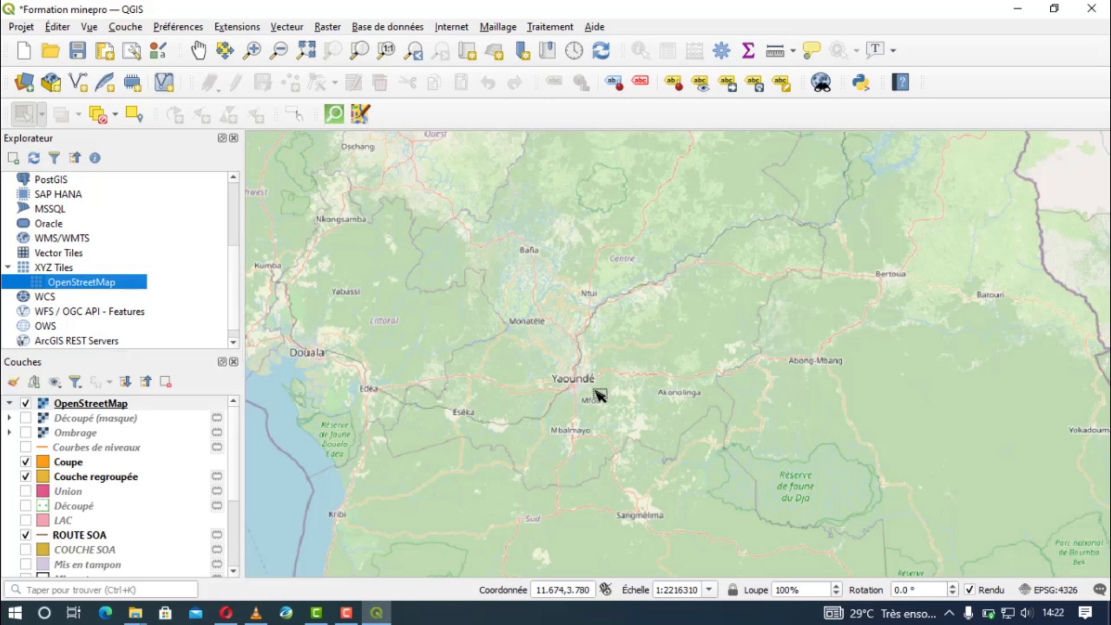
scroll(601, 396, "up", 1)
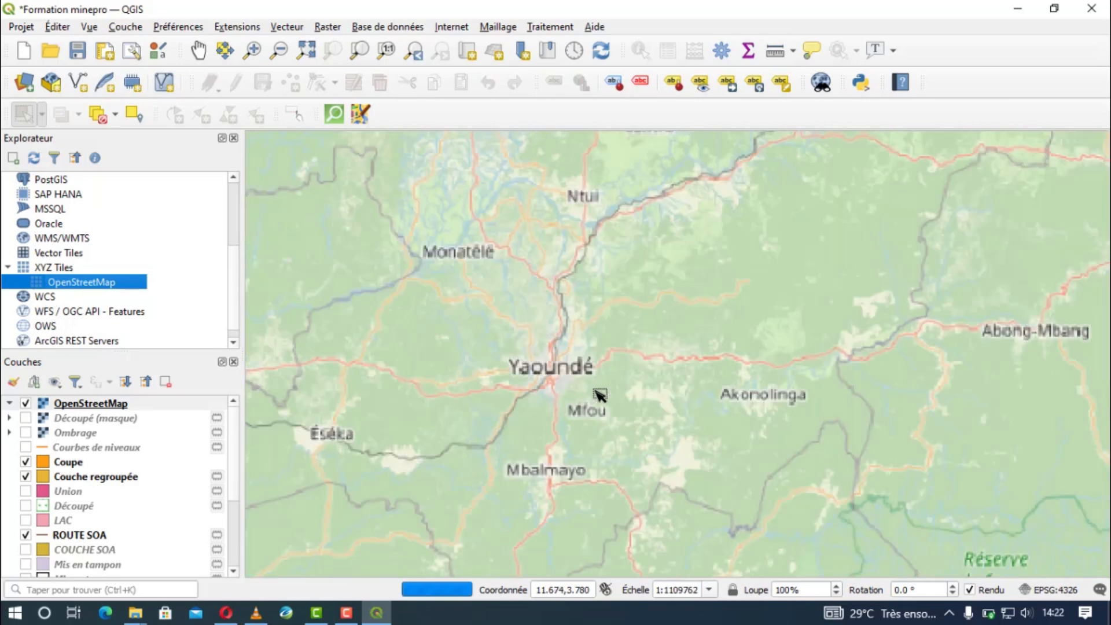
- Examine the OpenStreetMap detail of Kribi on the coast at street level
left_click_drag(547, 396, 871, 305)
left_click_drag(547, 421, 730, 286)
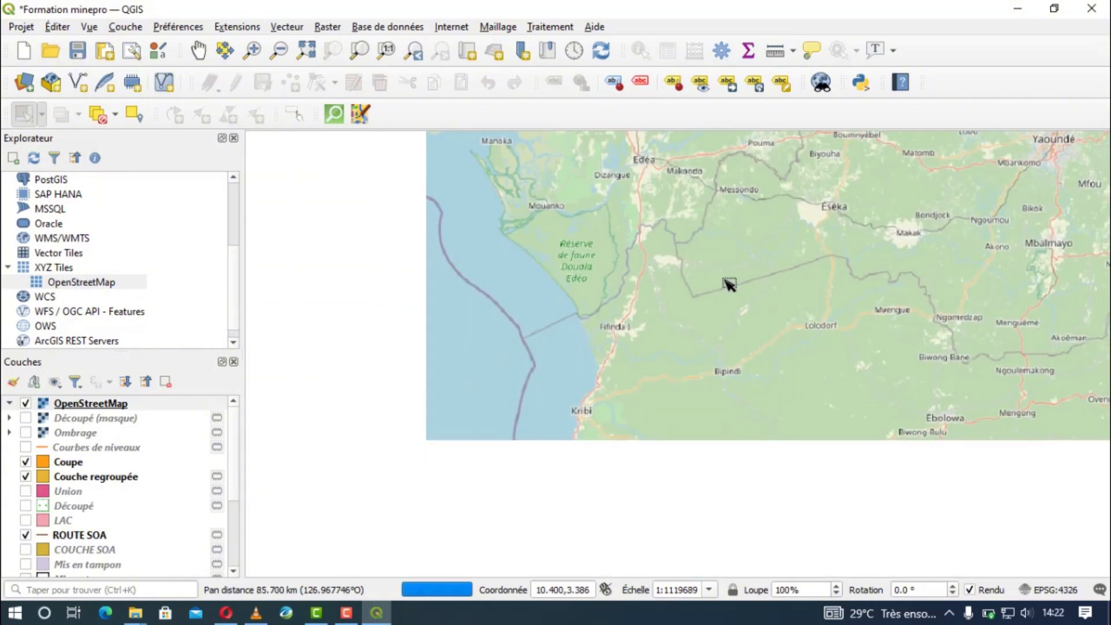
scroll(591, 428, "up", 1)
scroll(591, 428, "up", 1)
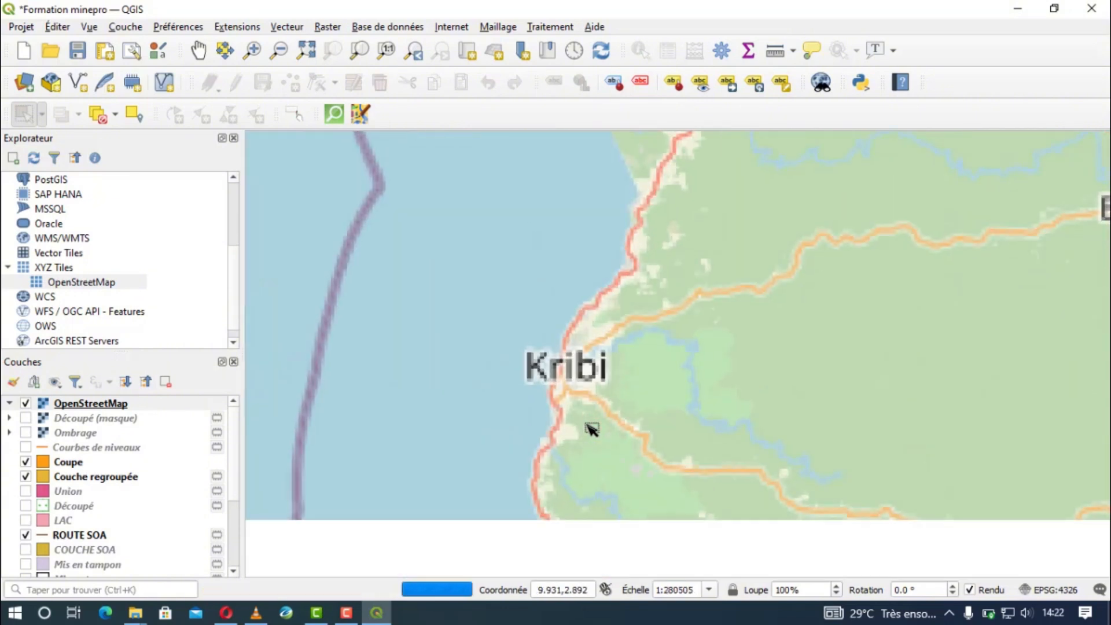
scroll(564, 378, "up", 2)
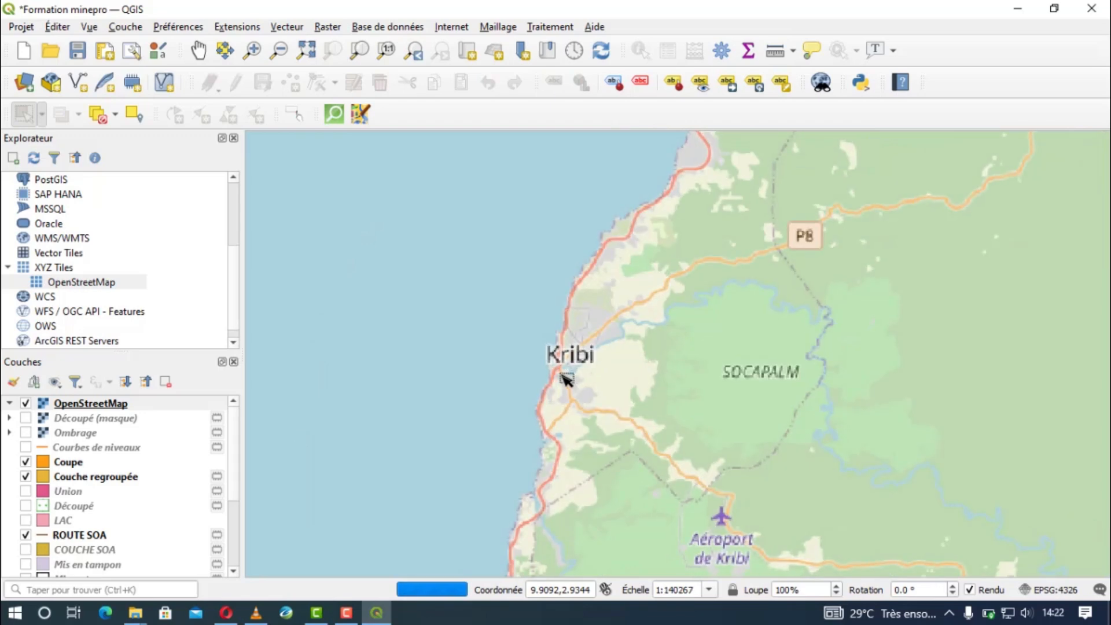
scroll(582, 341, "up", 1)
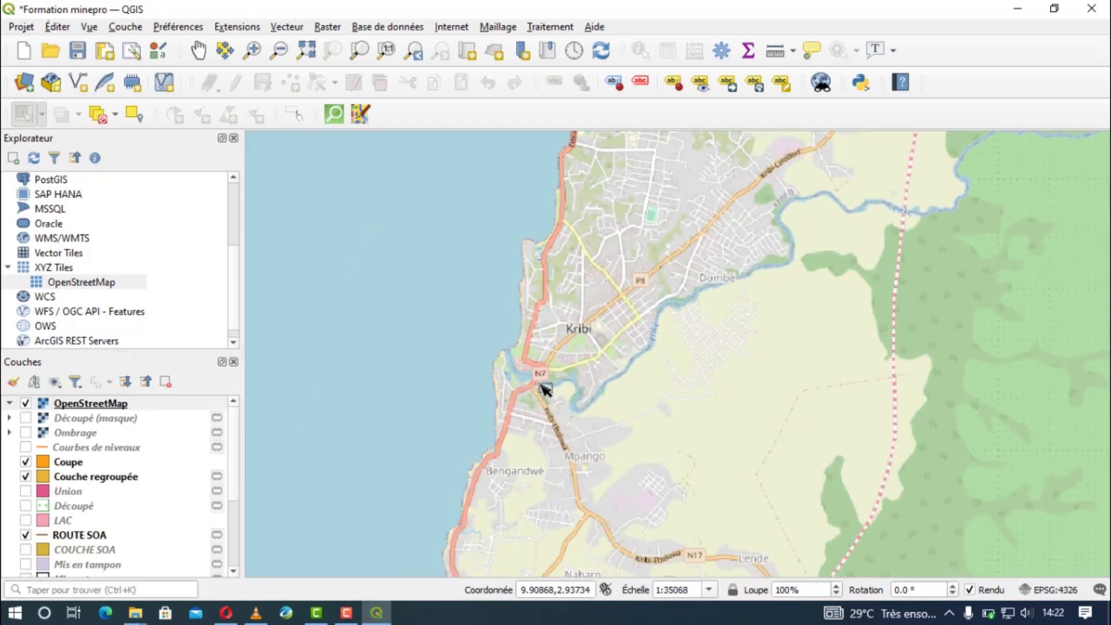
left_click_drag(543, 384, 594, 399)
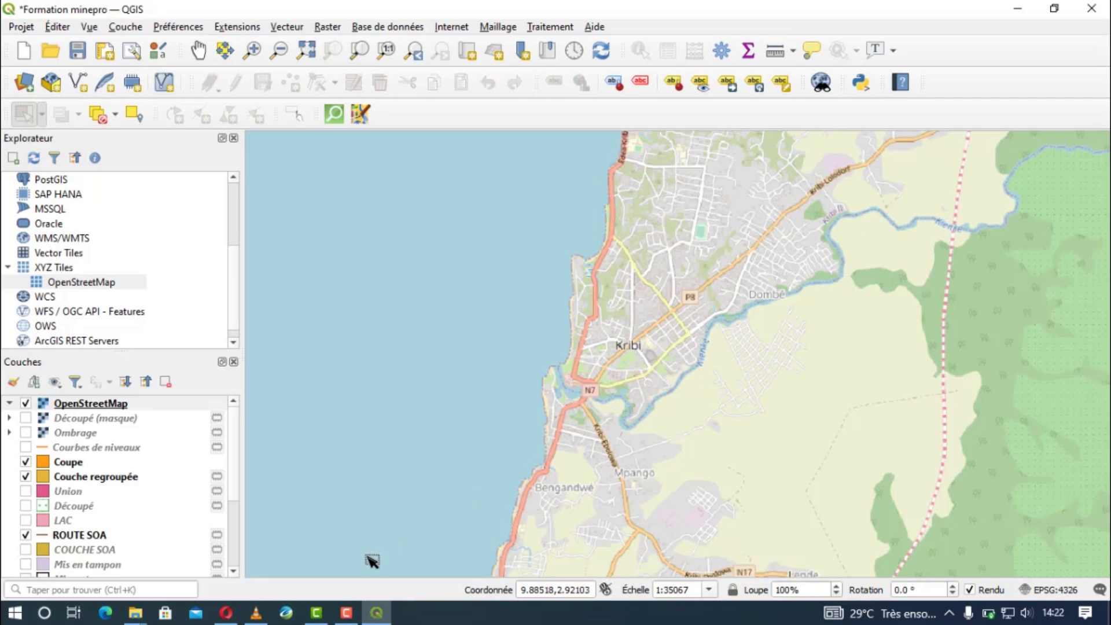
- Switch to the Opera browser, copy the "Satellite only" Google Maps tile URL from the hatarilabs tutorial, and return to QGIS
left_click(233, 617)
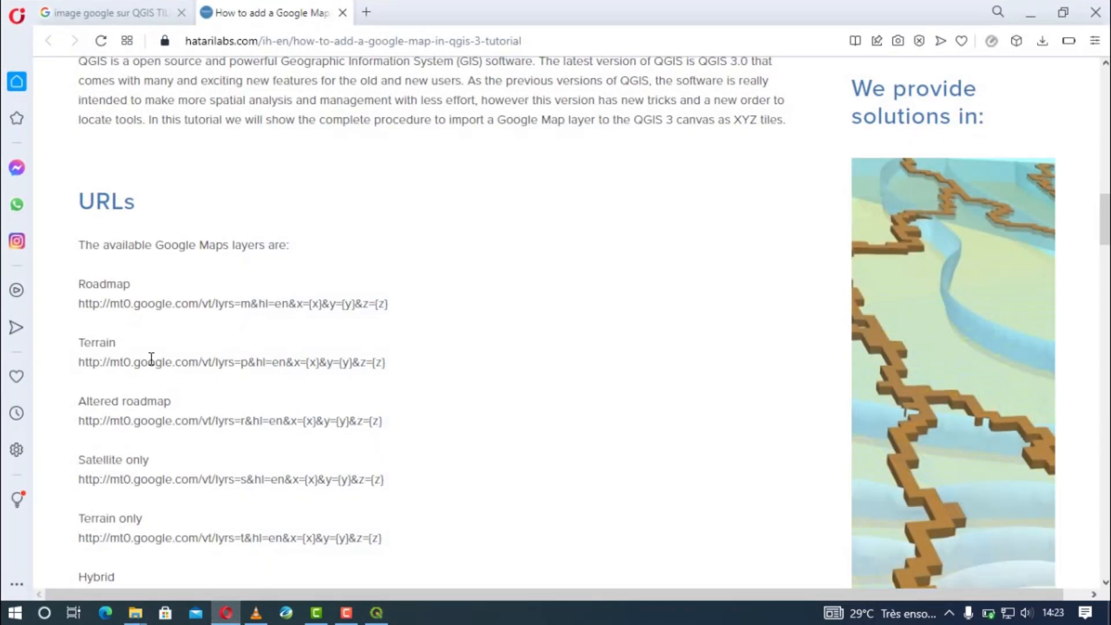
scroll(110, 440, "down", 1)
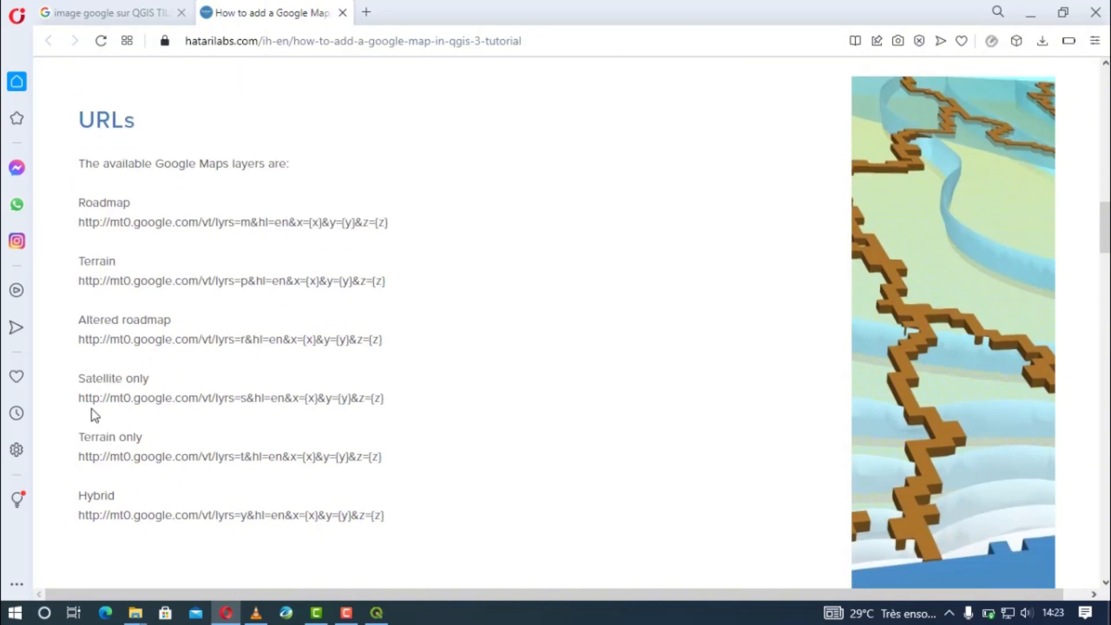
left_click_drag(78, 398, 429, 406)
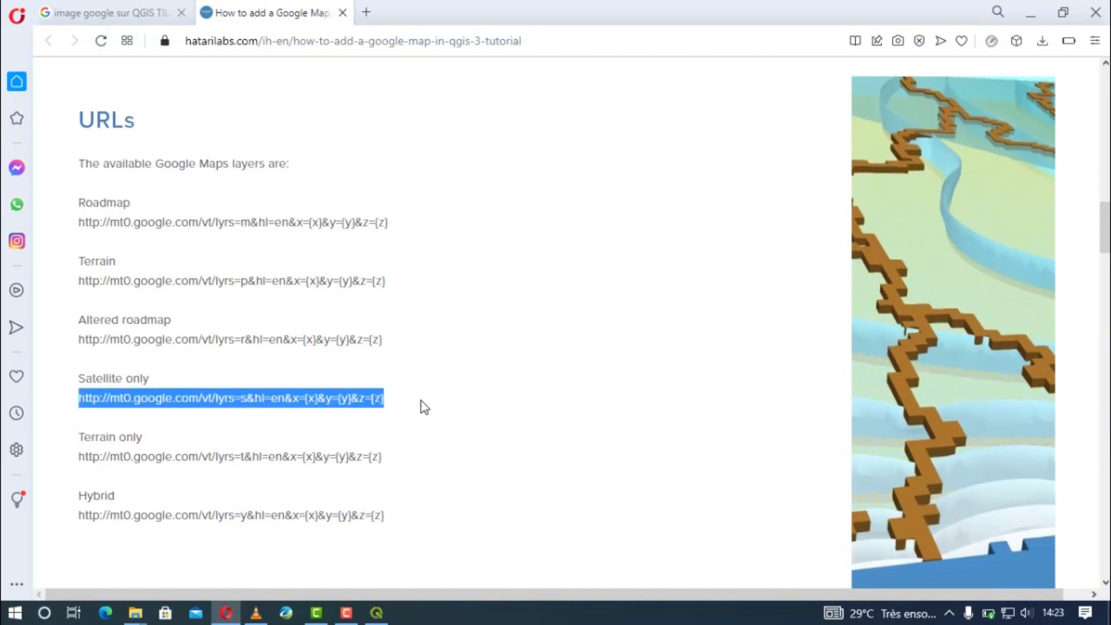
right_click(313, 399)
left_click(370, 249)
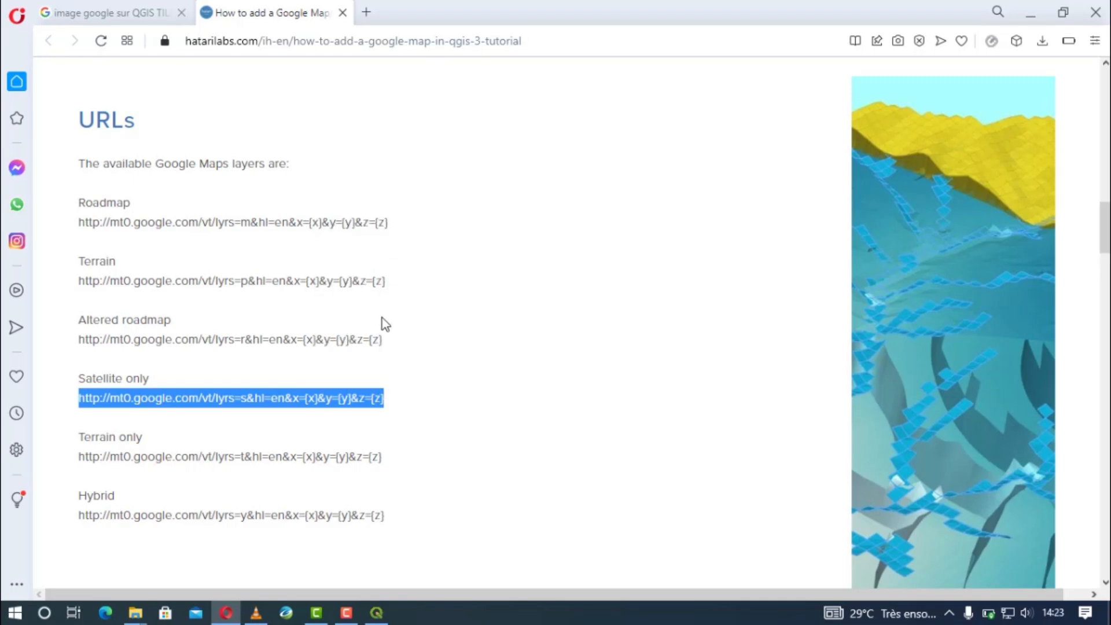
left_click(376, 612)
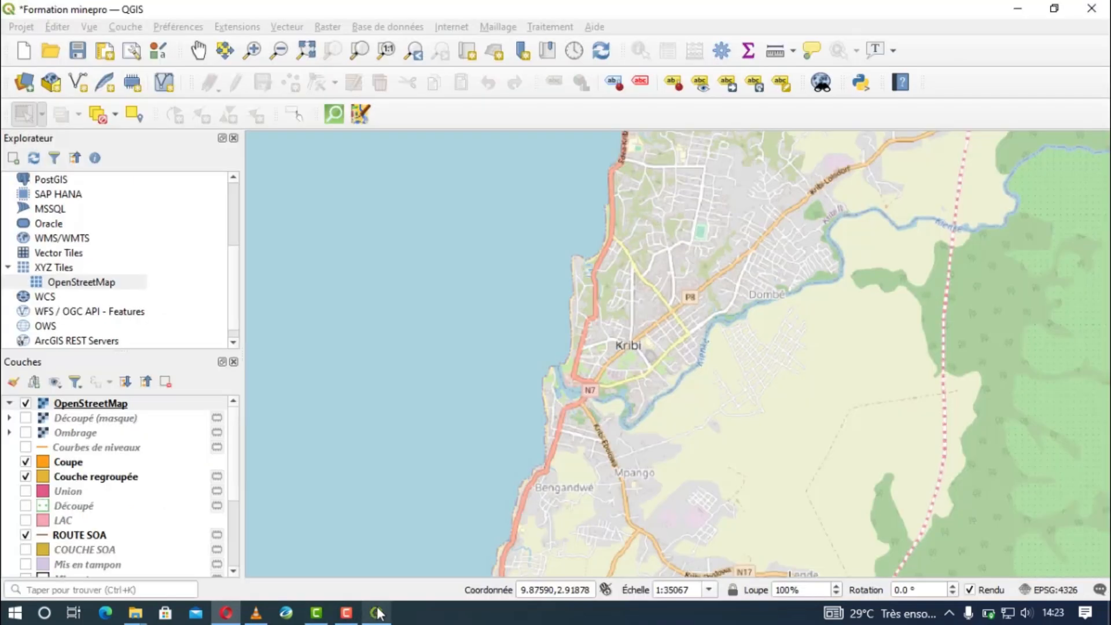
left_click(50, 269)
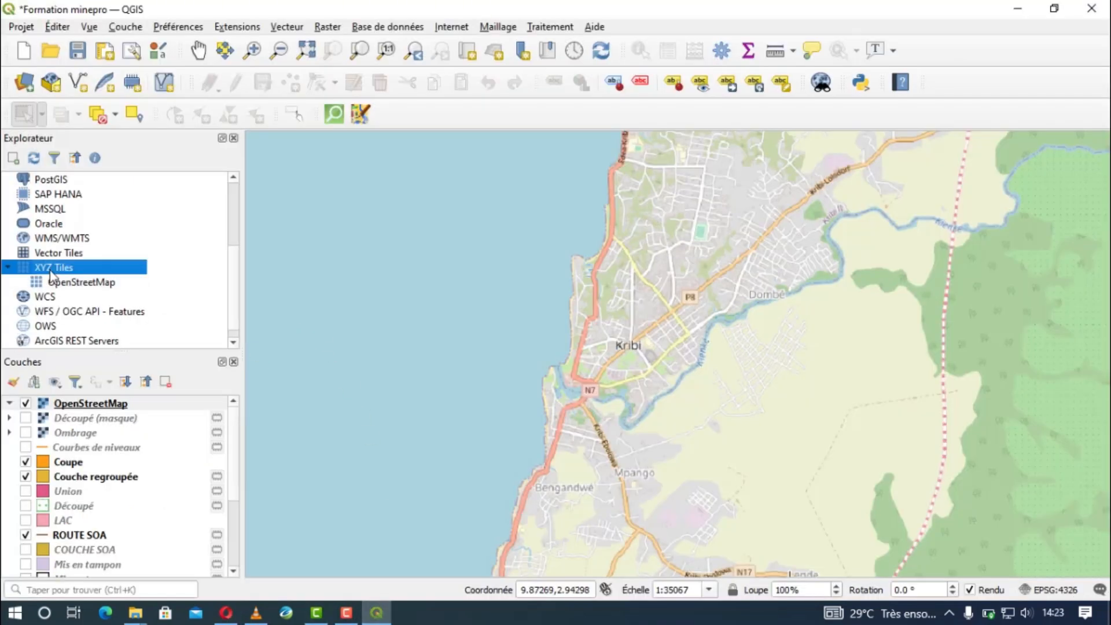
right_click(50, 272)
left_click(78, 277)
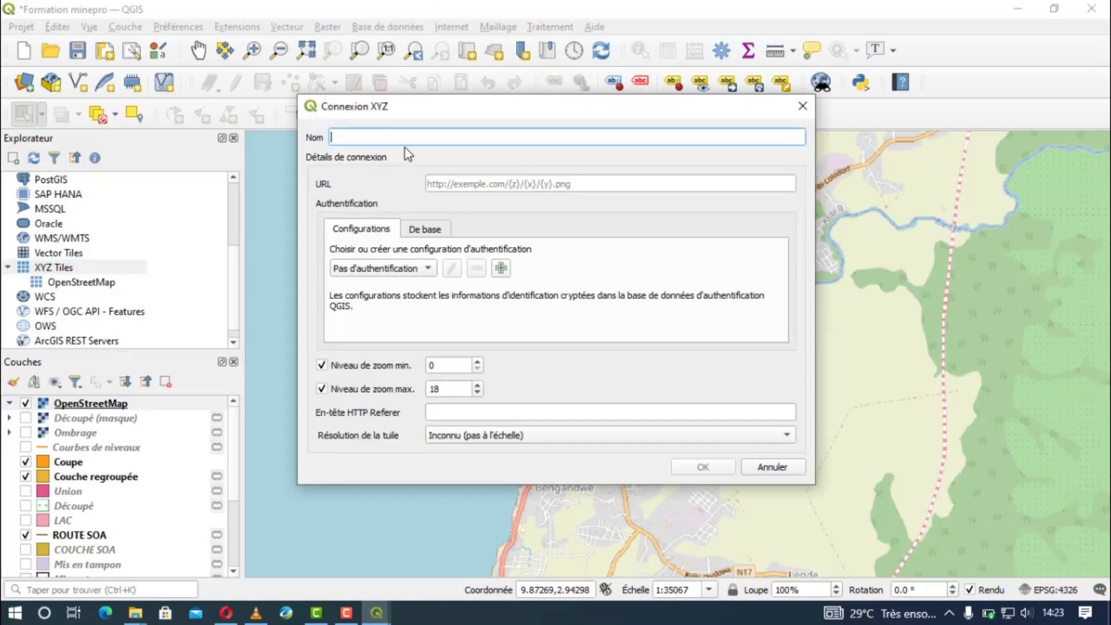
type("Satellite")
left_click(493, 184)
key("ctrl+v")
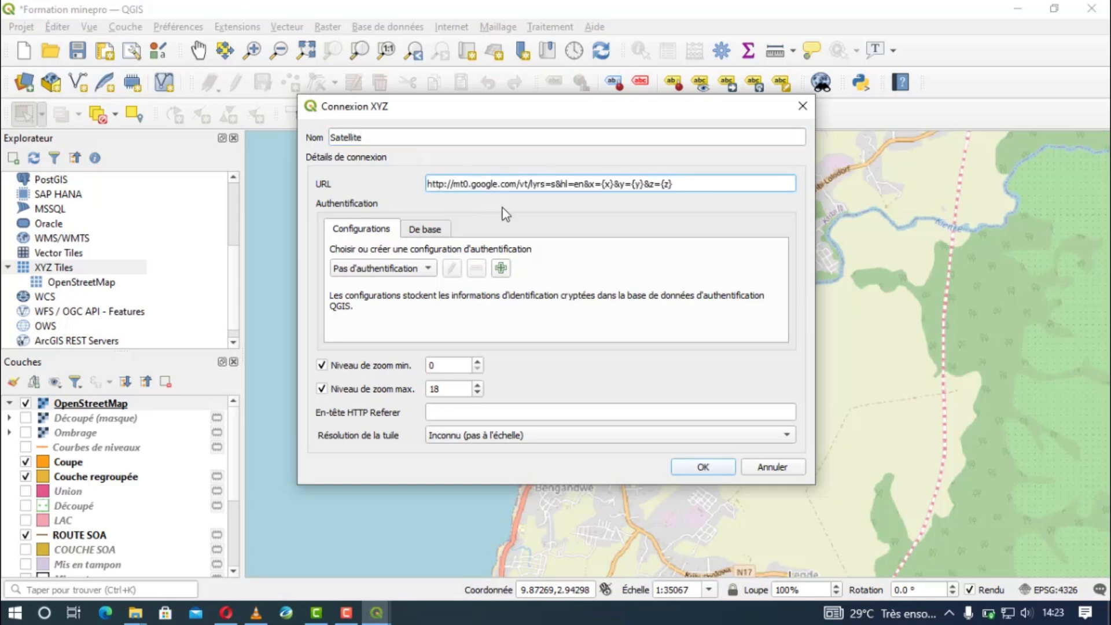
left_click(692, 469)
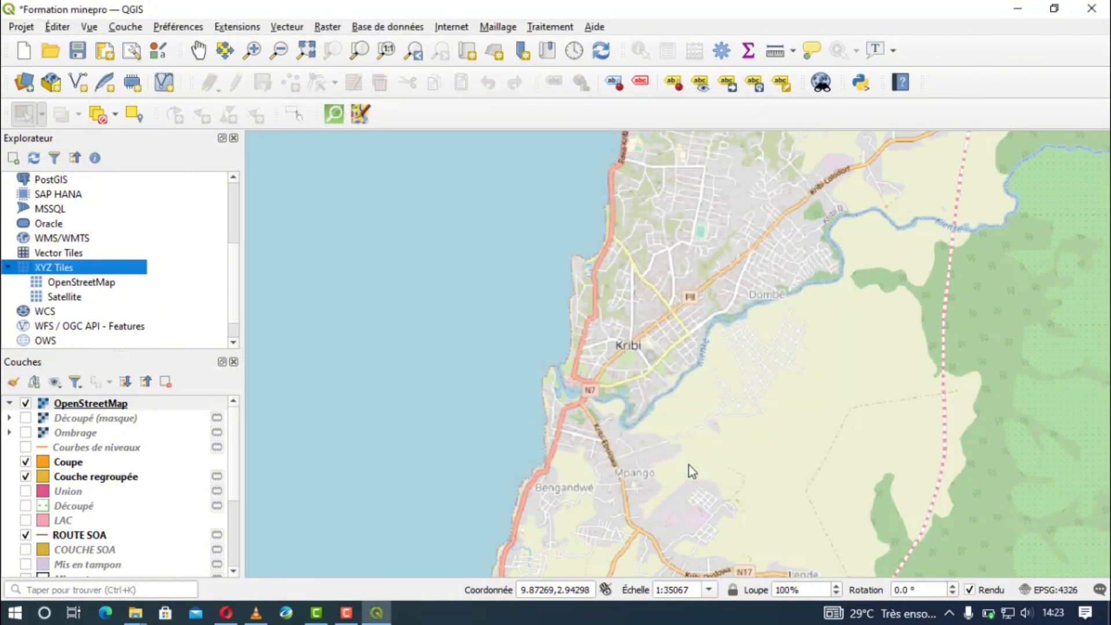
left_click(66, 298)
left_click_drag(67, 301, 87, 402)
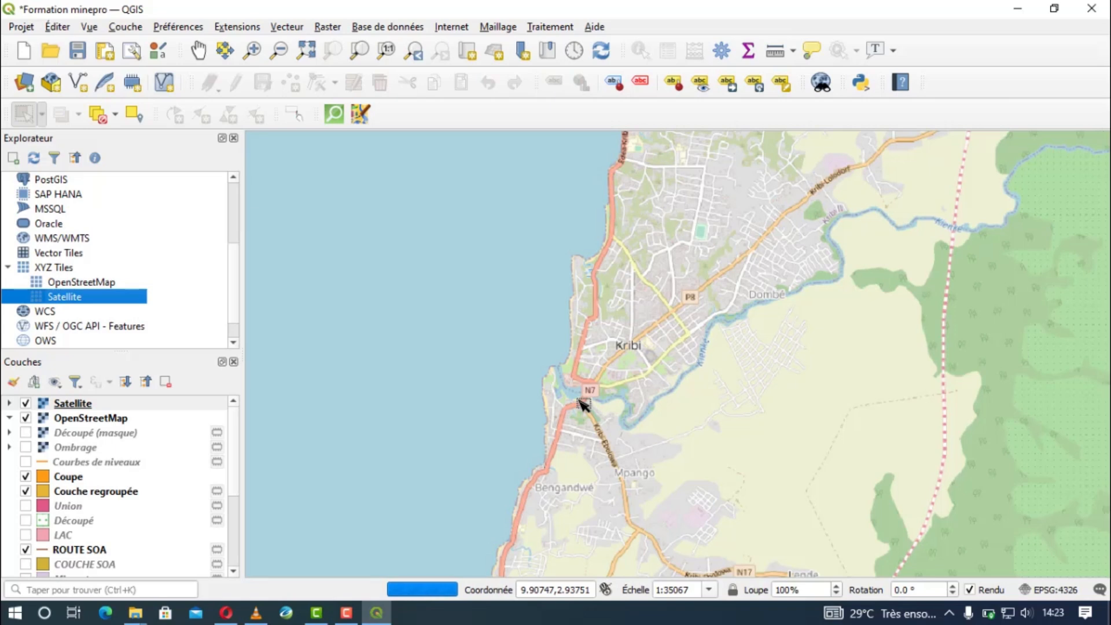
- Examine the map from Kribi along the road to Bidou III, out to the whole of Cameroon
scroll(584, 404, "down", 1)
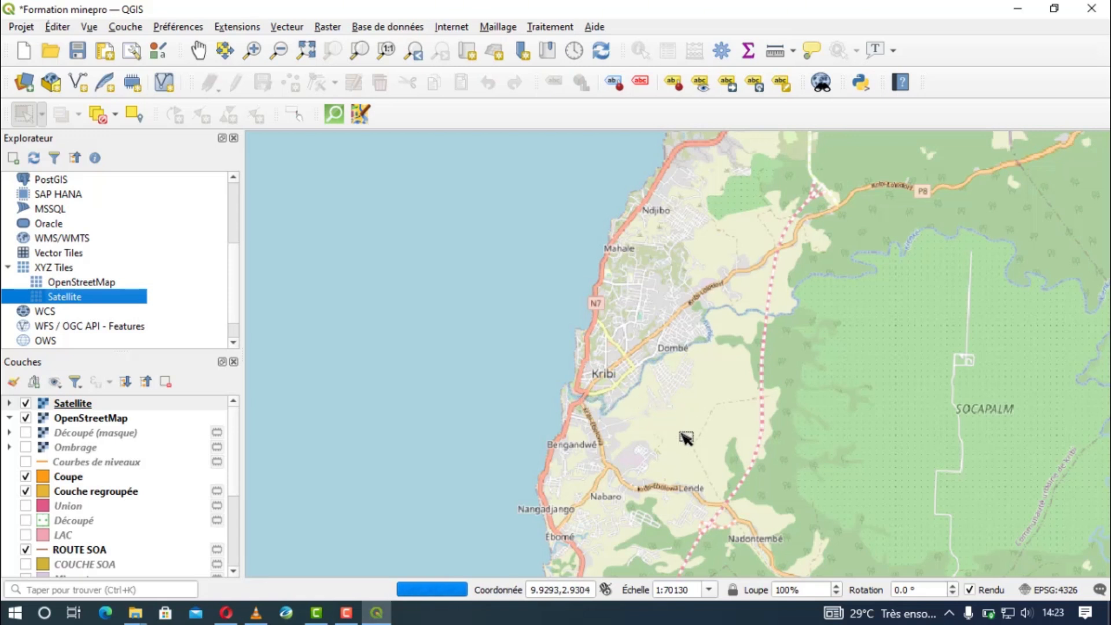
left_click_drag(686, 438, 539, 281)
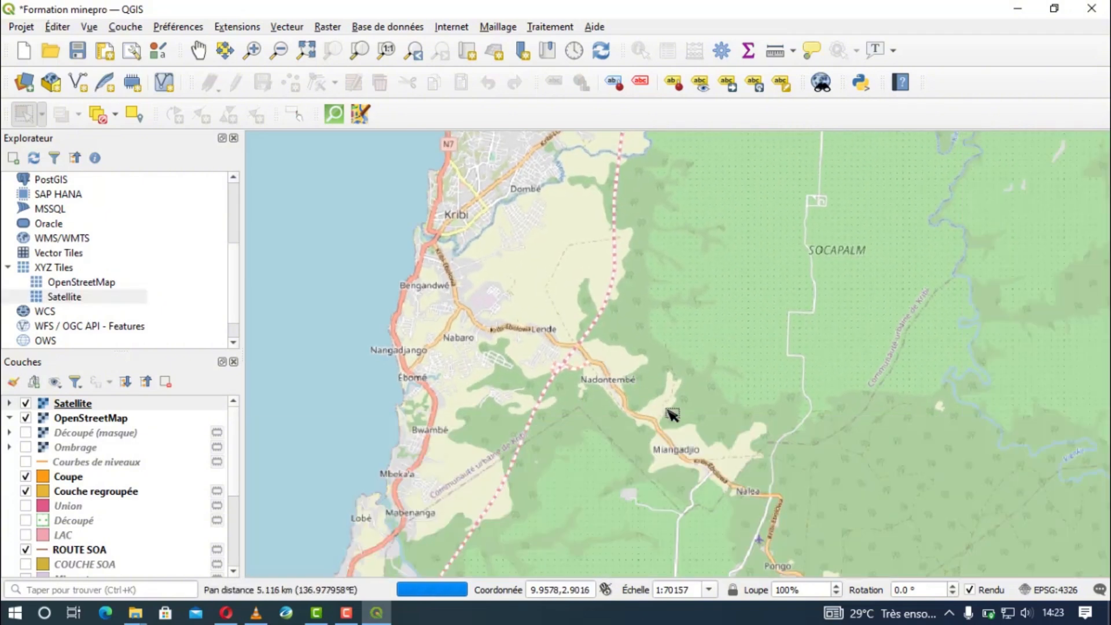
left_click_drag(669, 411, 541, 300)
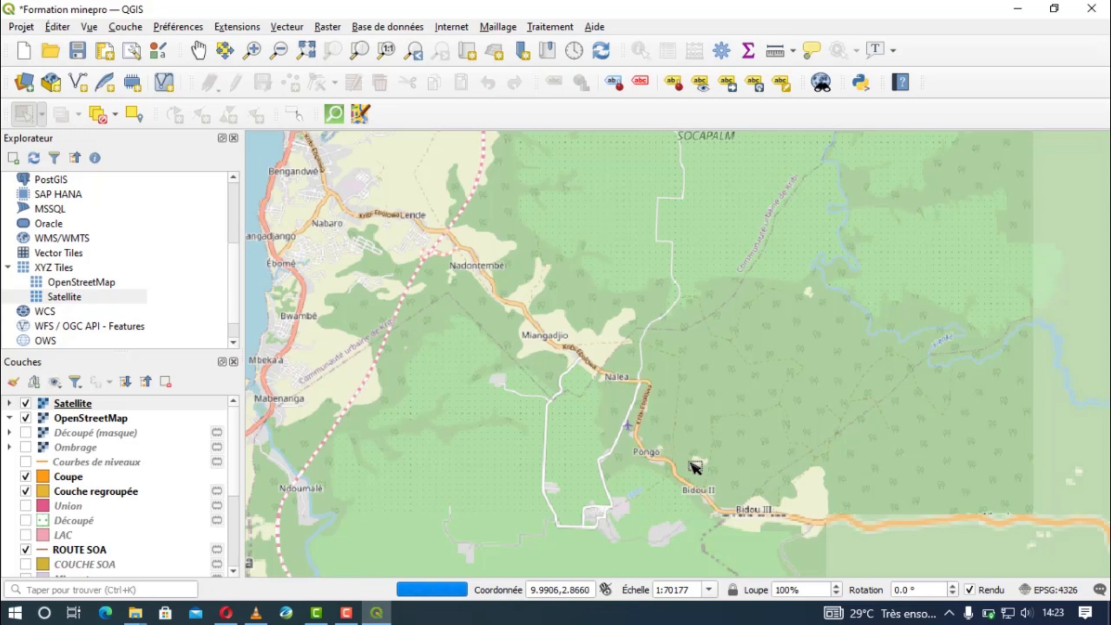
left_click_drag(693, 464, 543, 367)
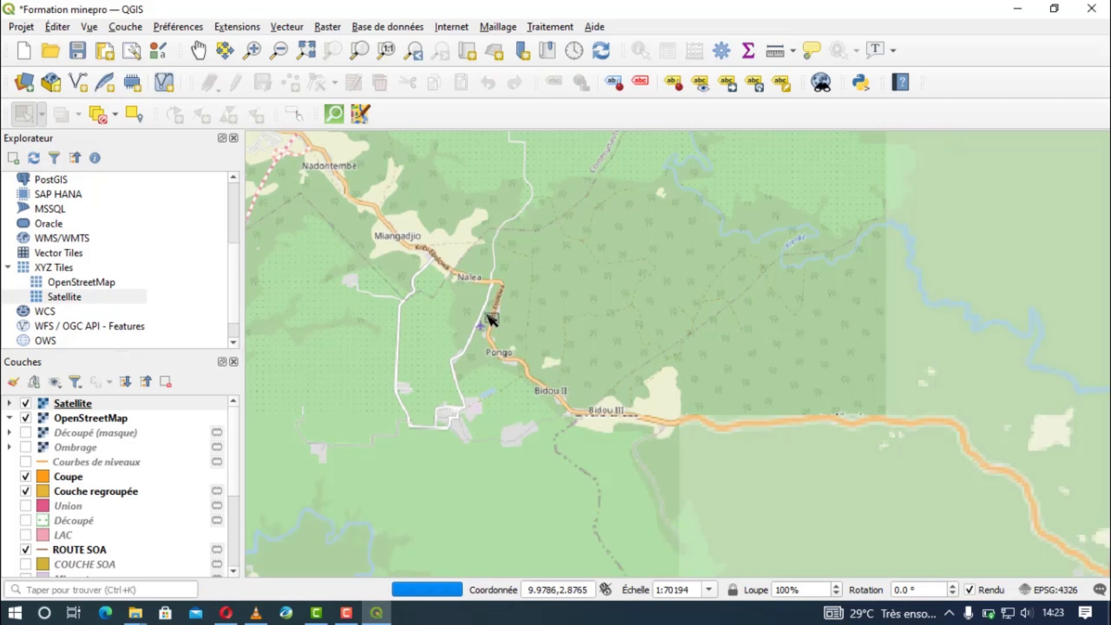
scroll(491, 319, "up", 1)
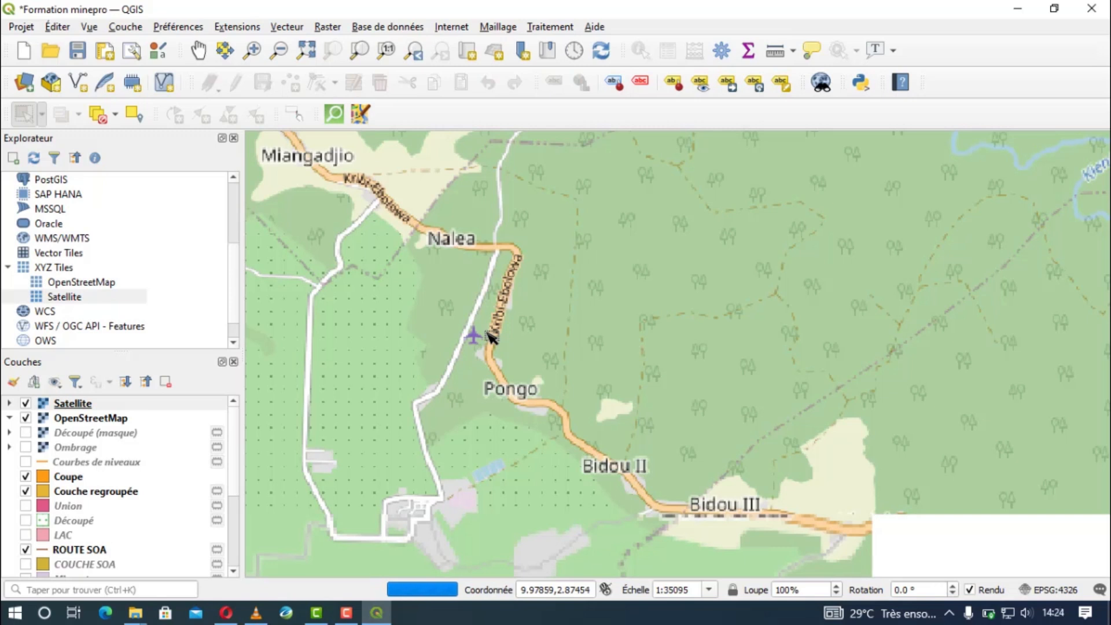
scroll(491, 336, "down", 2)
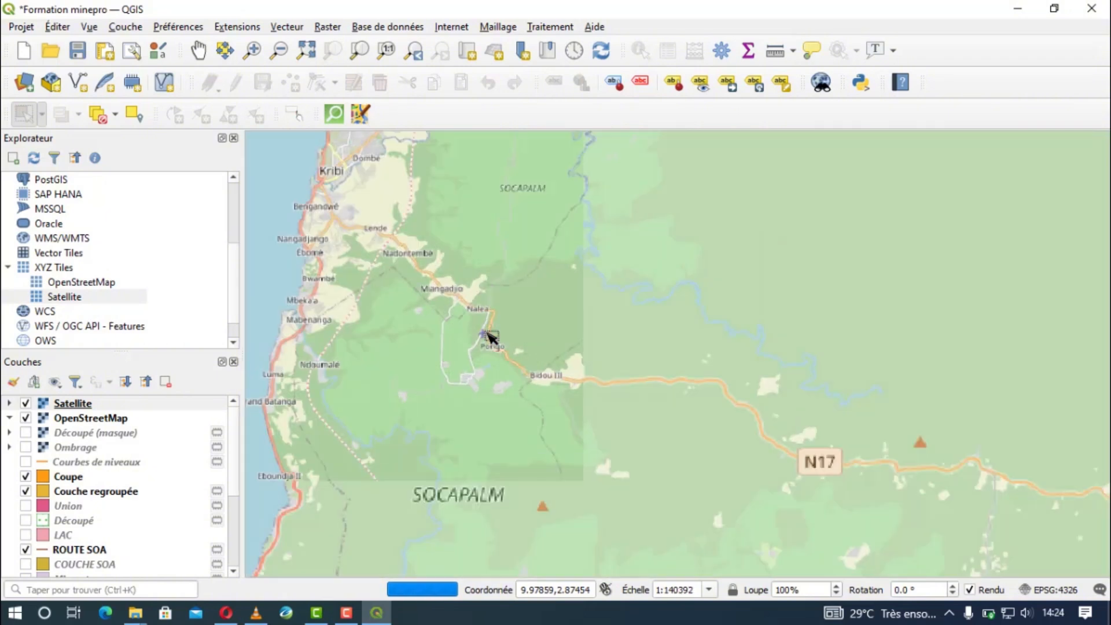
scroll(491, 336, "down", 1)
scroll(491, 336, "down", 1)
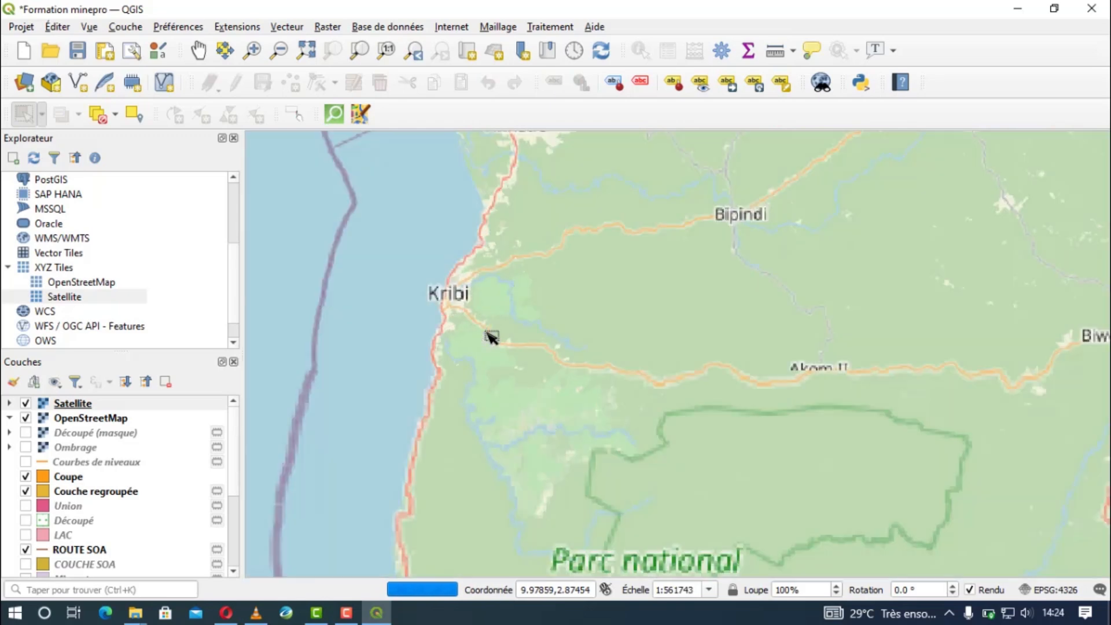
scroll(491, 337, "down", 1)
scroll(491, 337, "down", 3)
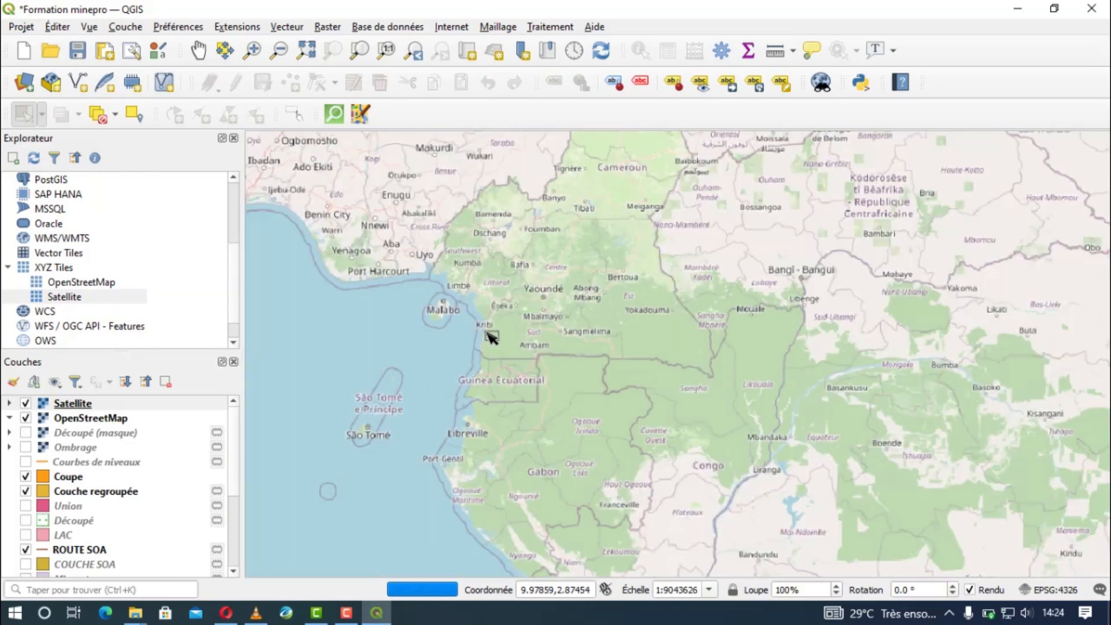
left_click_drag(503, 301, 524, 431)
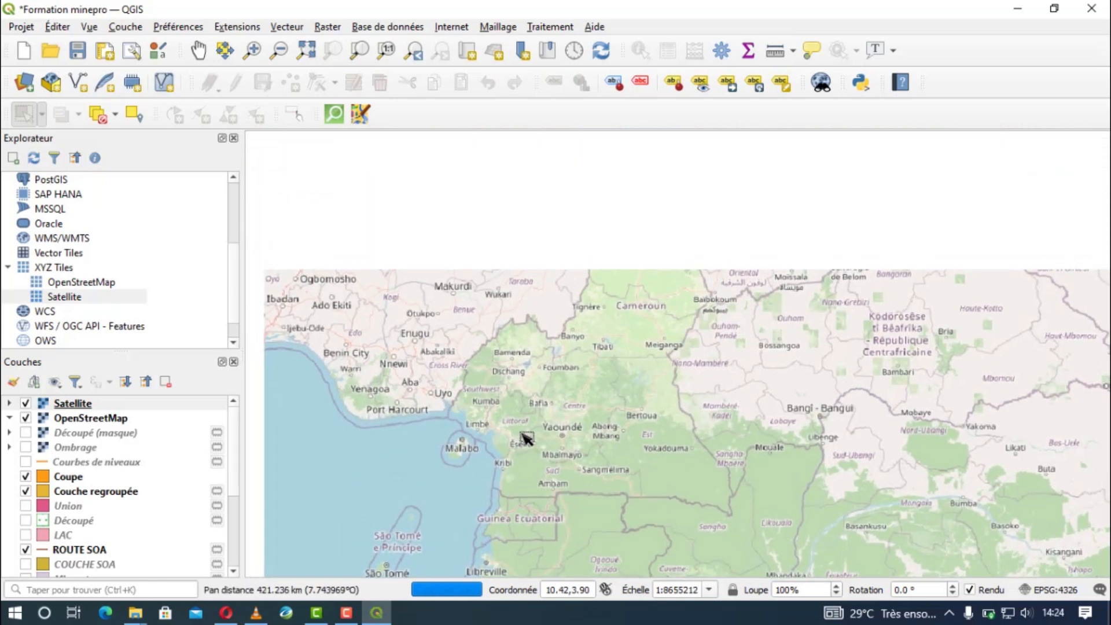
left_click_drag(523, 332, 519, 413)
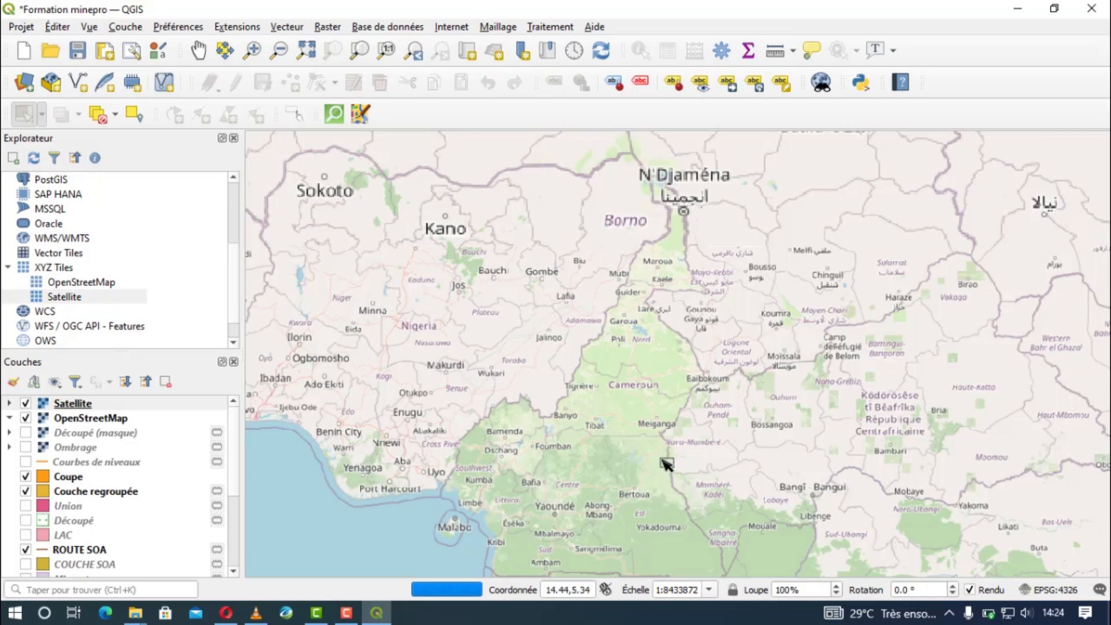
- Examine the map from Nigeria and Central Africa out to the full world view
scroll(386, 366, "up", 1)
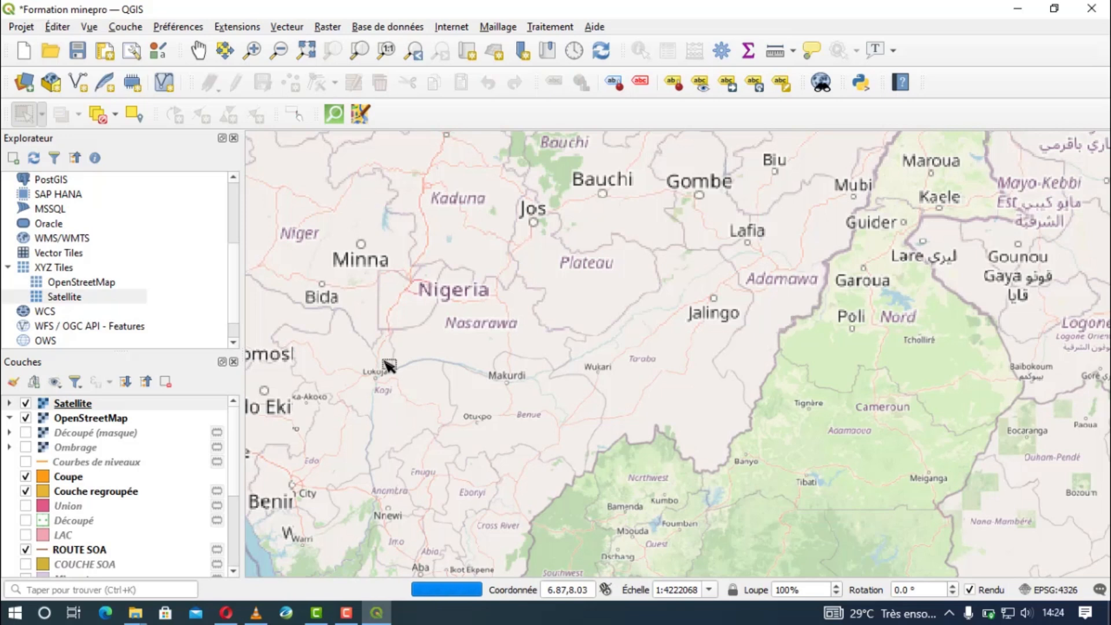
scroll(387, 365, "down", 1)
scroll(388, 365, "down", 1)
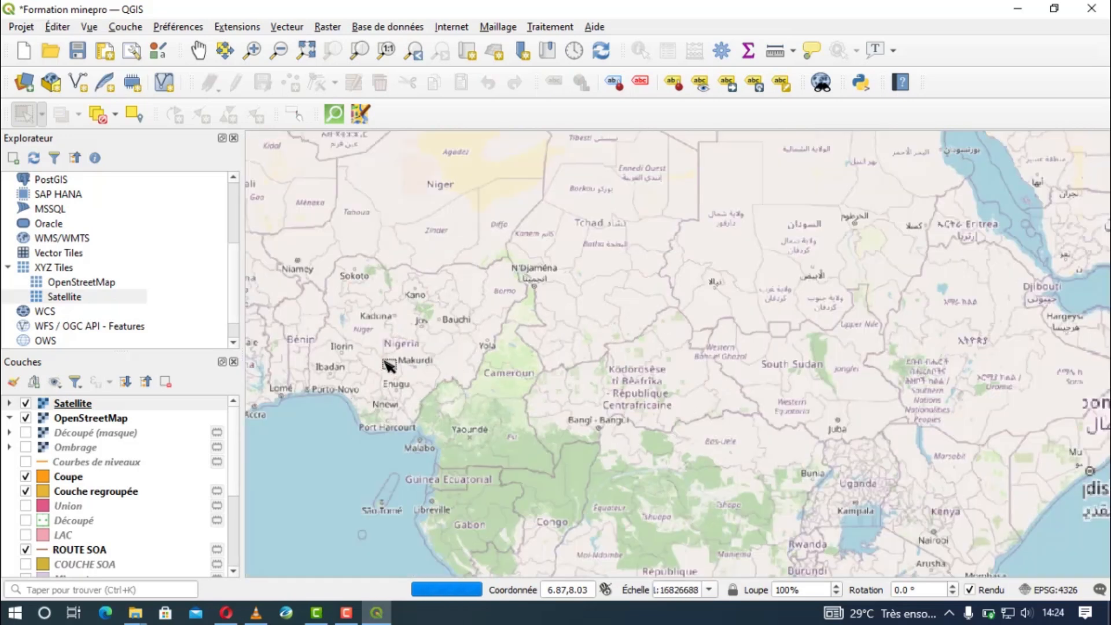
left_click_drag(602, 323, 471, 355)
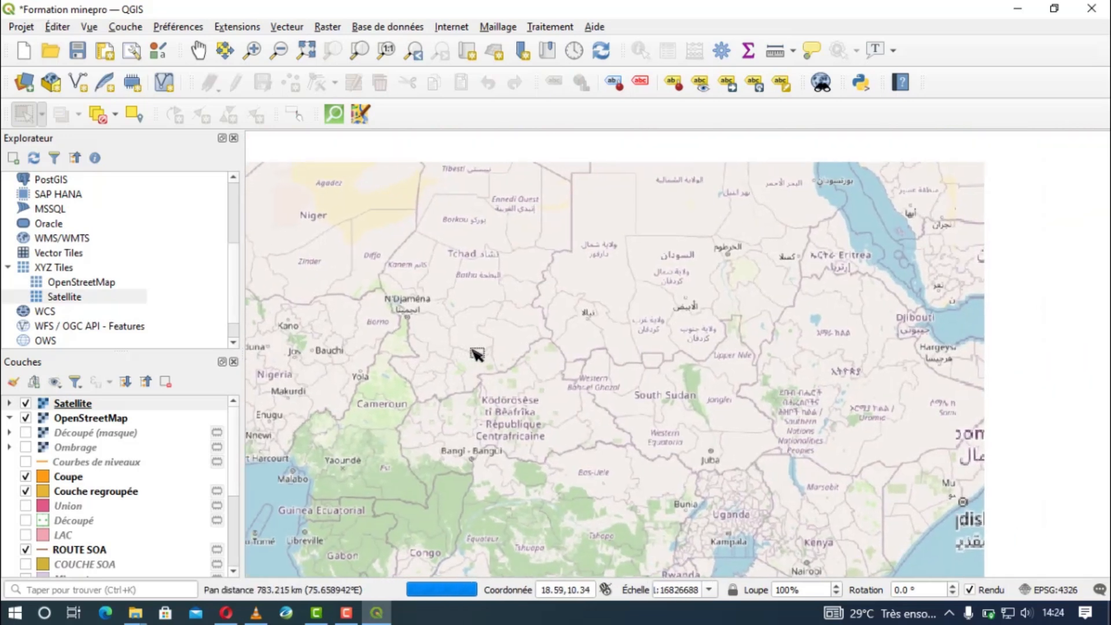
scroll(472, 354, "down", 2)
scroll(475, 354, "down", 1)
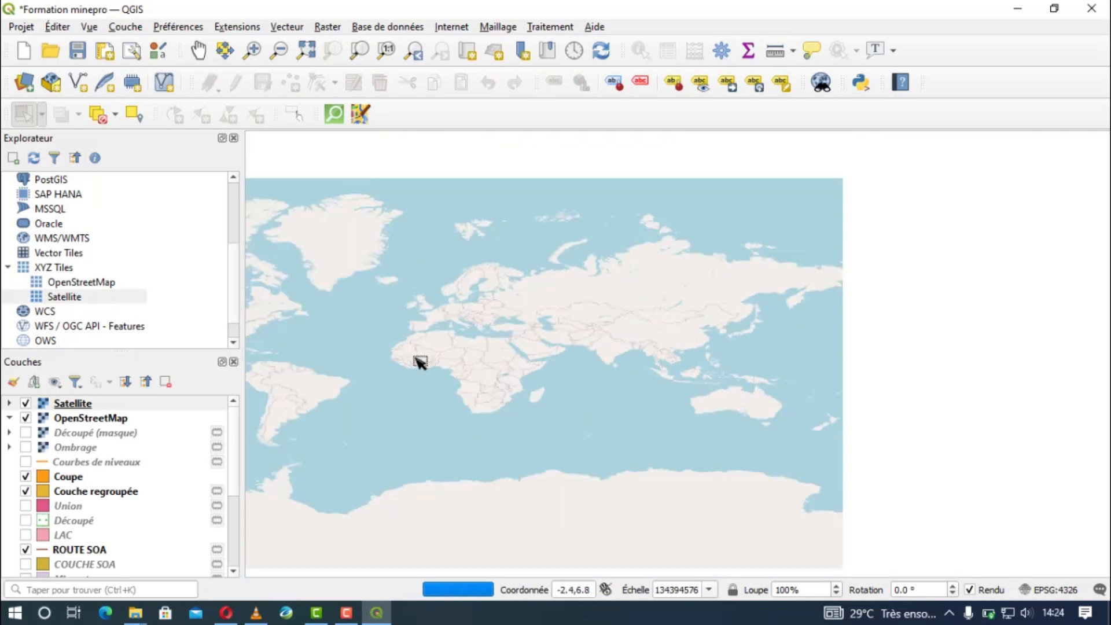
left_click_drag(411, 362, 516, 390)
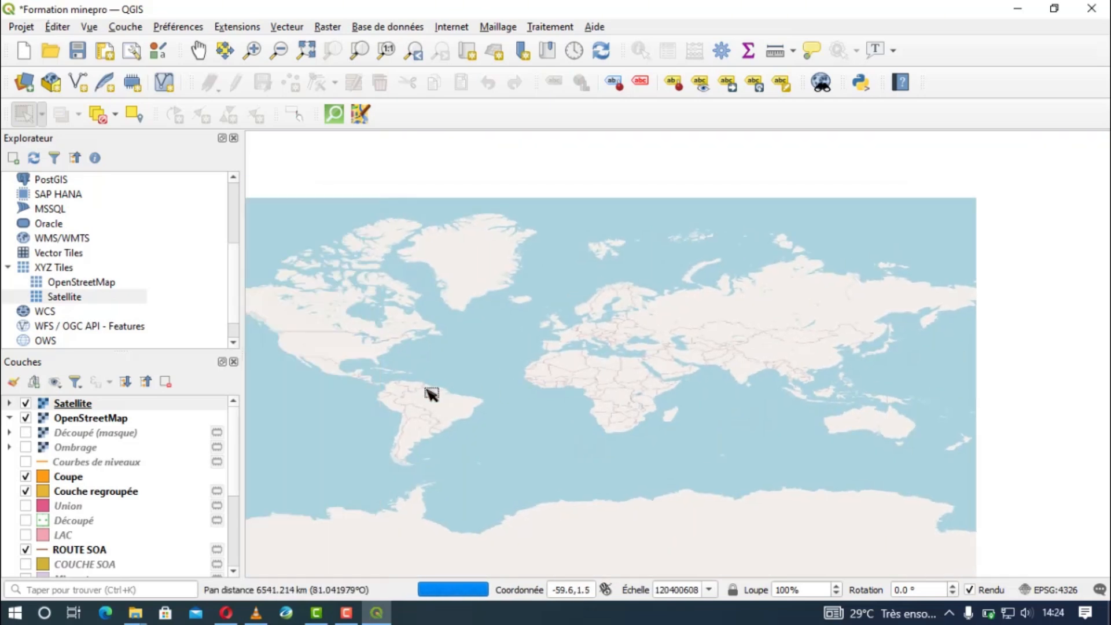
left_click_drag(428, 392, 523, 390)
- Examine the satellite imagery of Central America and the Caribbean around Cuba and the islands to its northeast
scroll(533, 372, "down", 1)
scroll(484, 332, "up", 1)
scroll(484, 332, "up", 2)
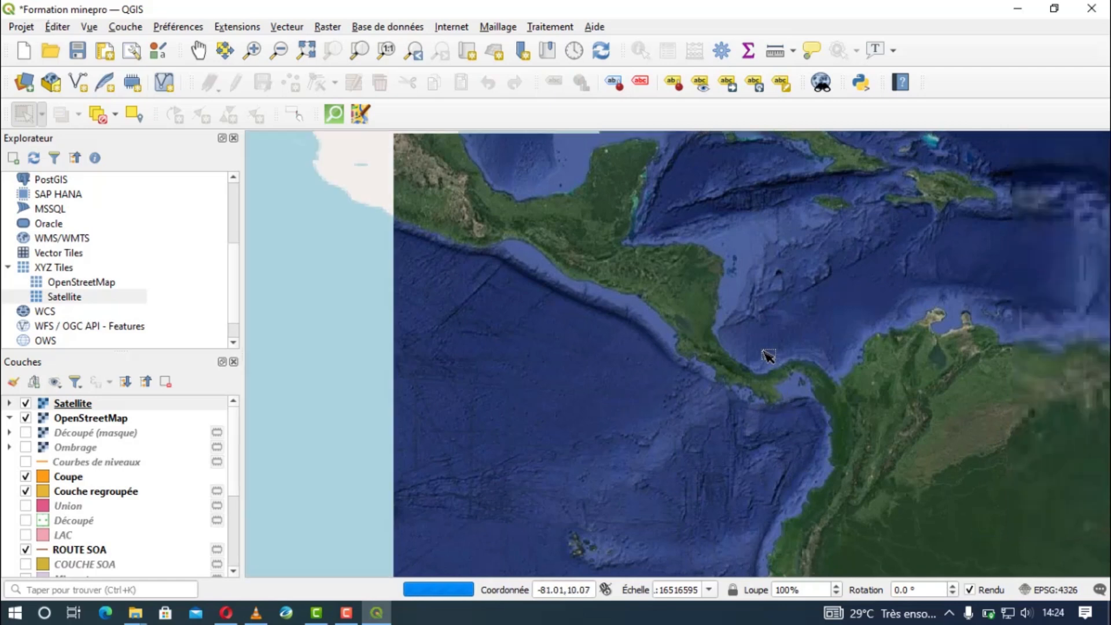
left_click_drag(754, 369, 674, 428)
scroll(822, 243, "up", 1)
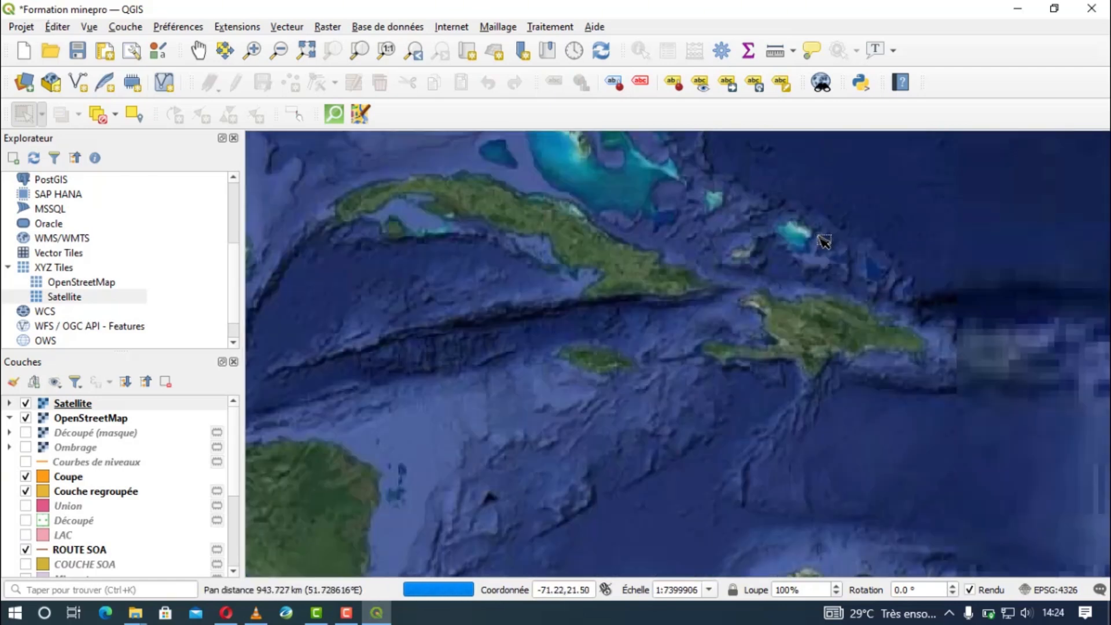
scroll(697, 237, "up", 1)
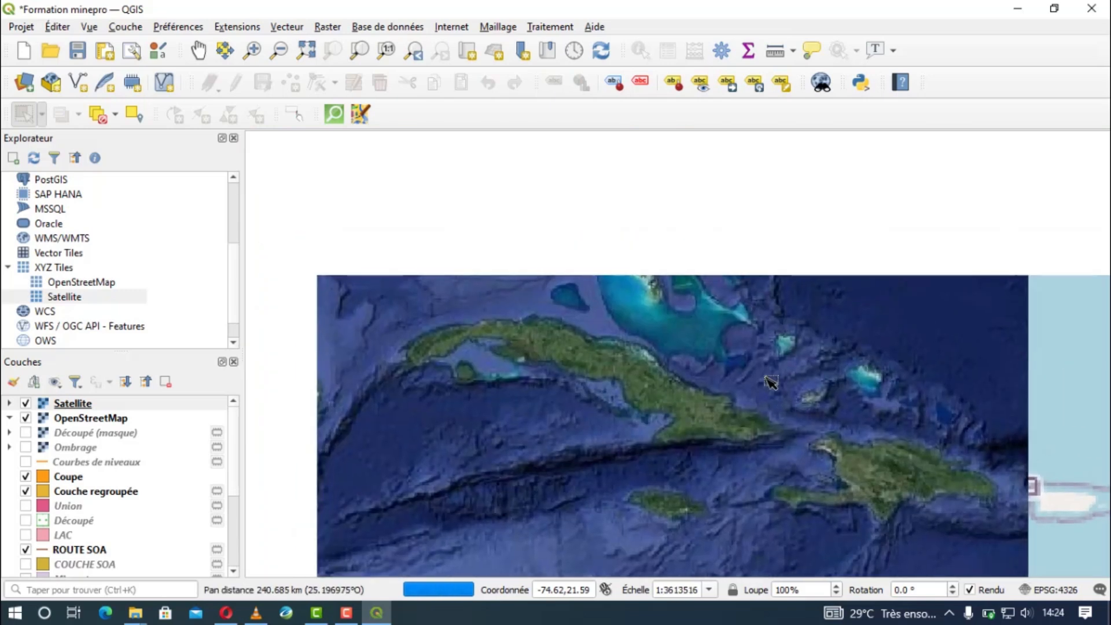
left_click_drag(831, 302, 773, 452)
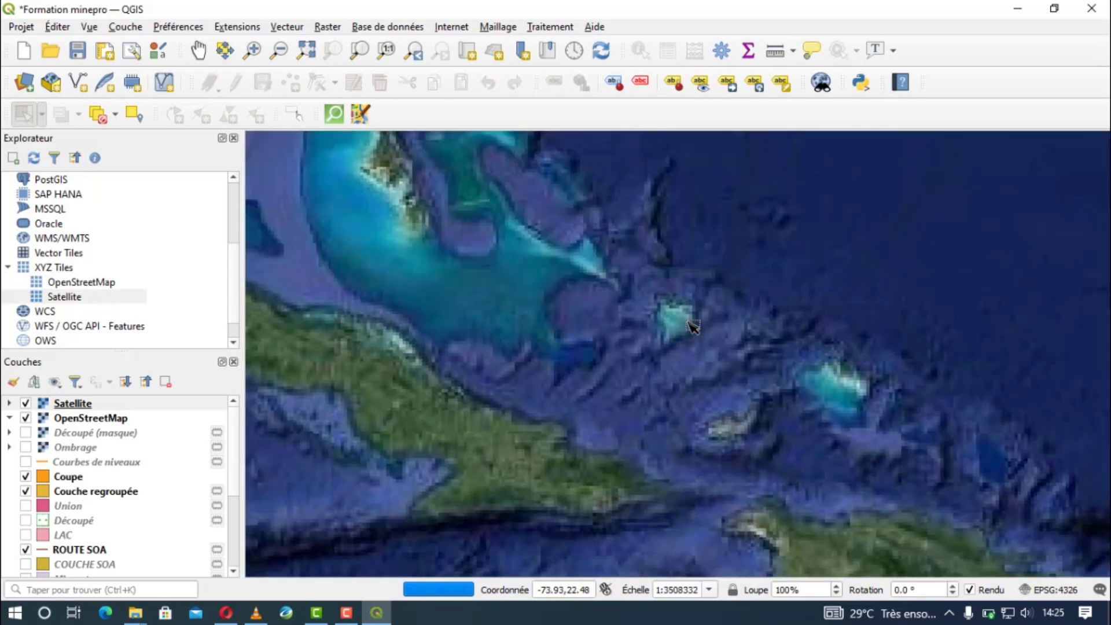
scroll(693, 327, "up", 1)
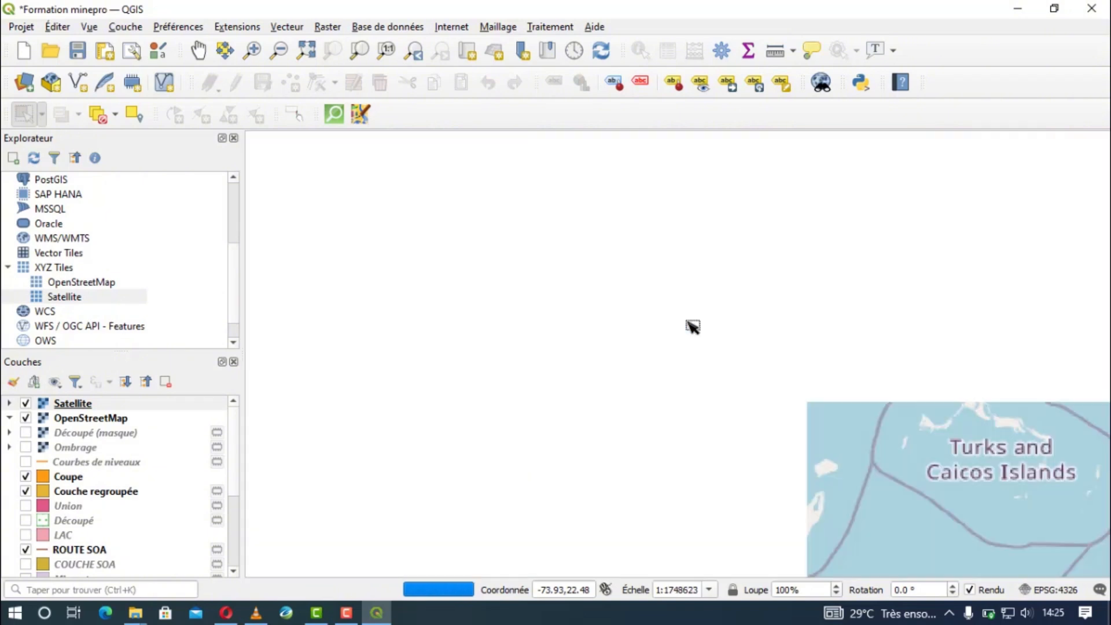
- Hide the OpenStreetMap layer and view the Satellite imagery across the Americas and the Atlantic
left_click(26, 417)
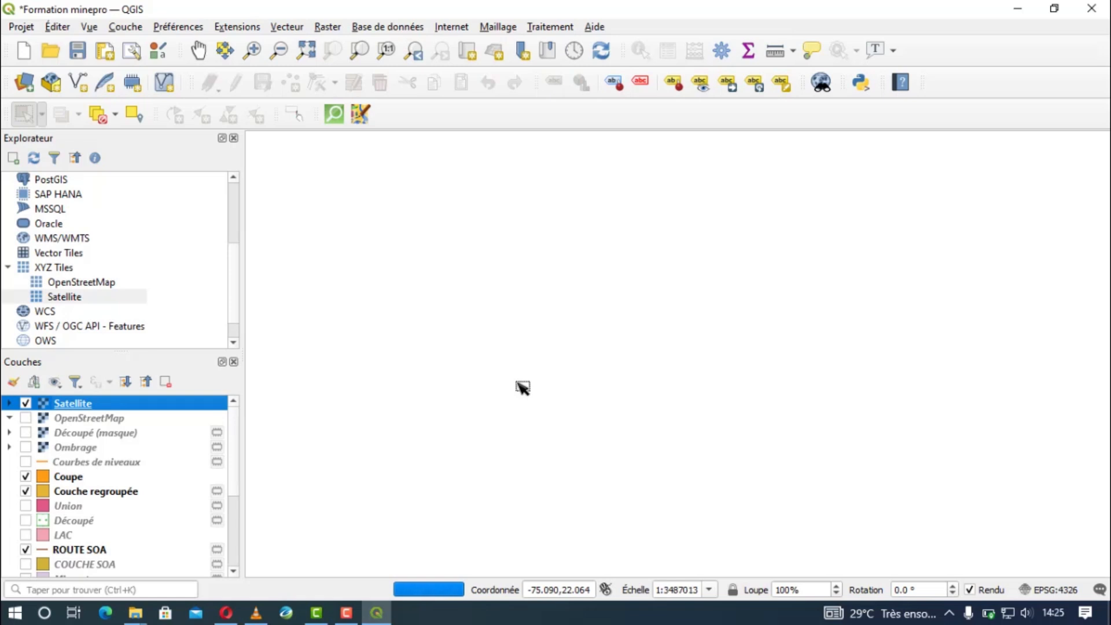
scroll(523, 387, "down", 2)
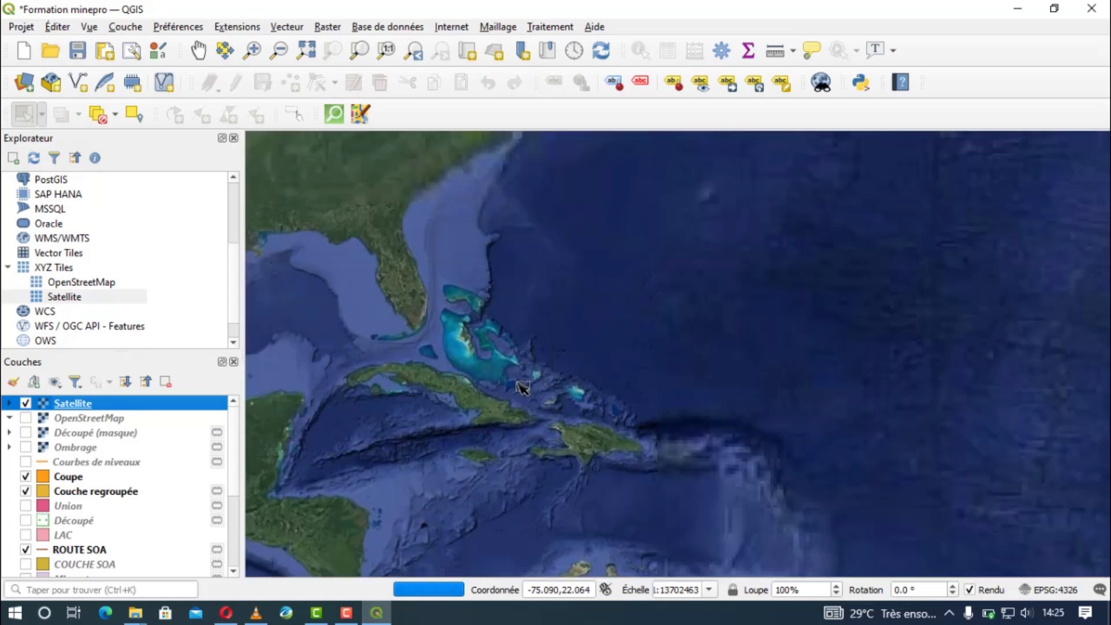
scroll(522, 388, "down", 2)
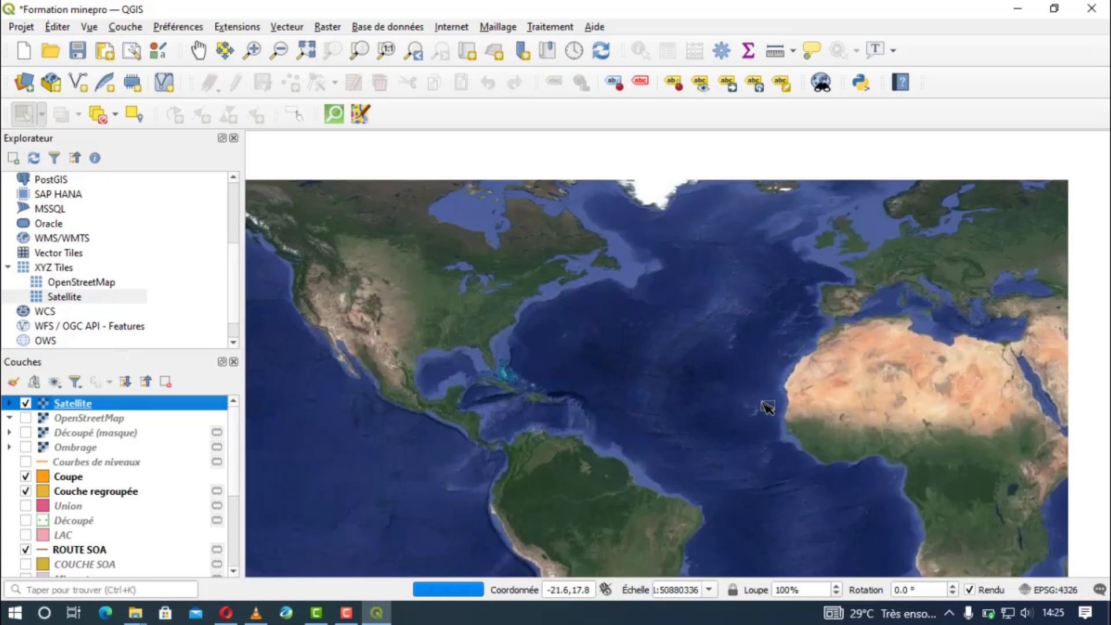
- Examine the Satellite imagery of Africa, from the whole continent down to the Gulf of Guinea and Cameroon area
left_click_drag(767, 408, 484, 310)
scroll(632, 367, "down", 1)
left_click_drag(633, 367, 611, 358)
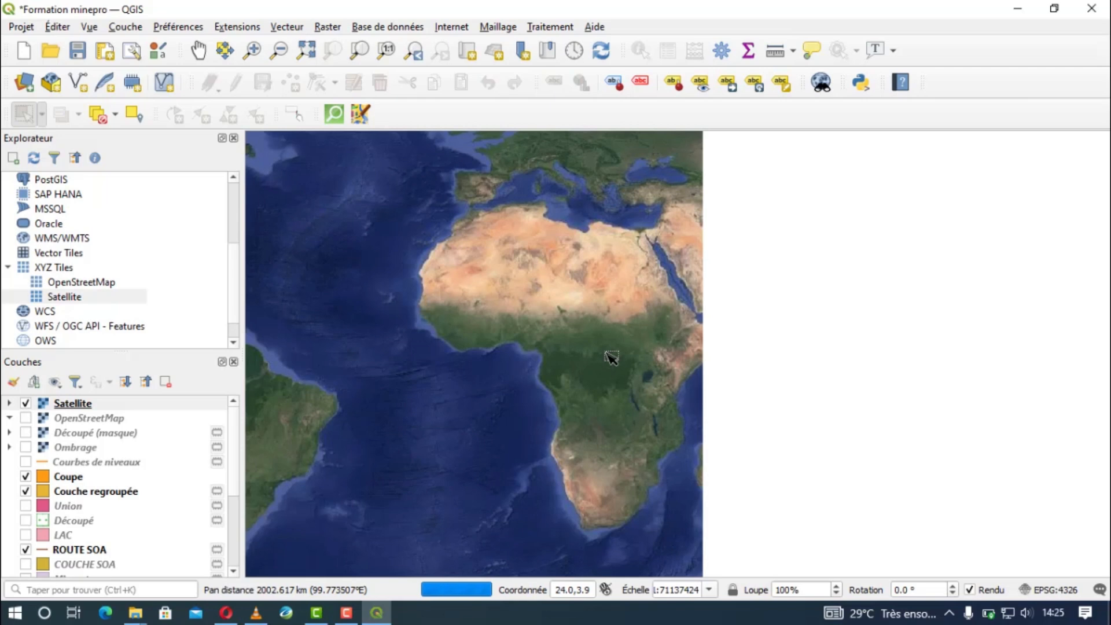
scroll(515, 355, "up", 1)
scroll(629, 363, "down", 1)
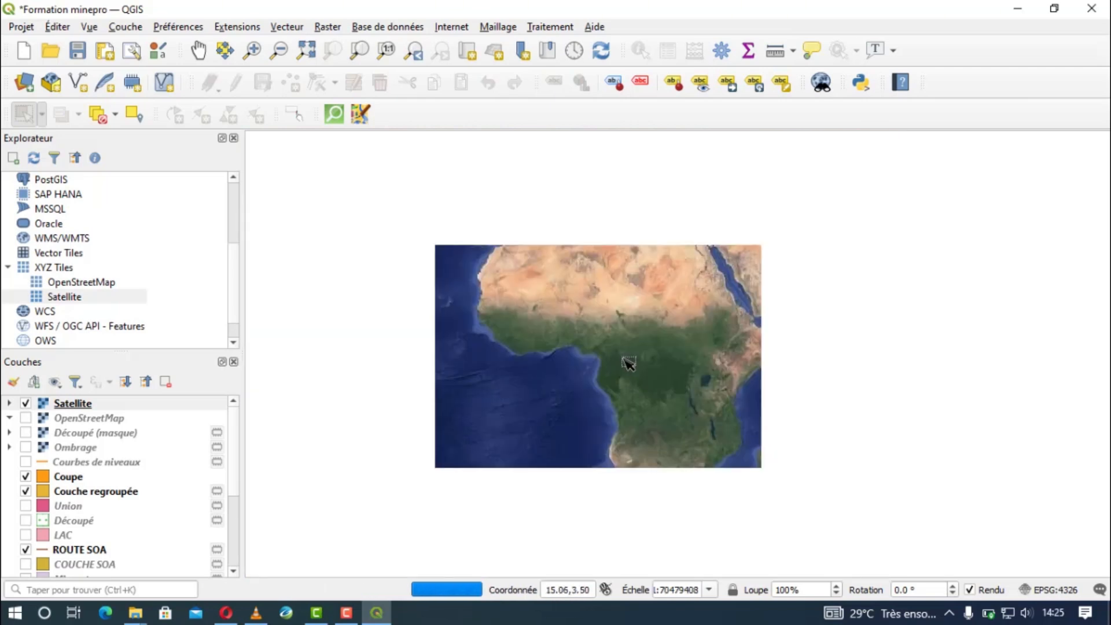
scroll(629, 364, "up", 2)
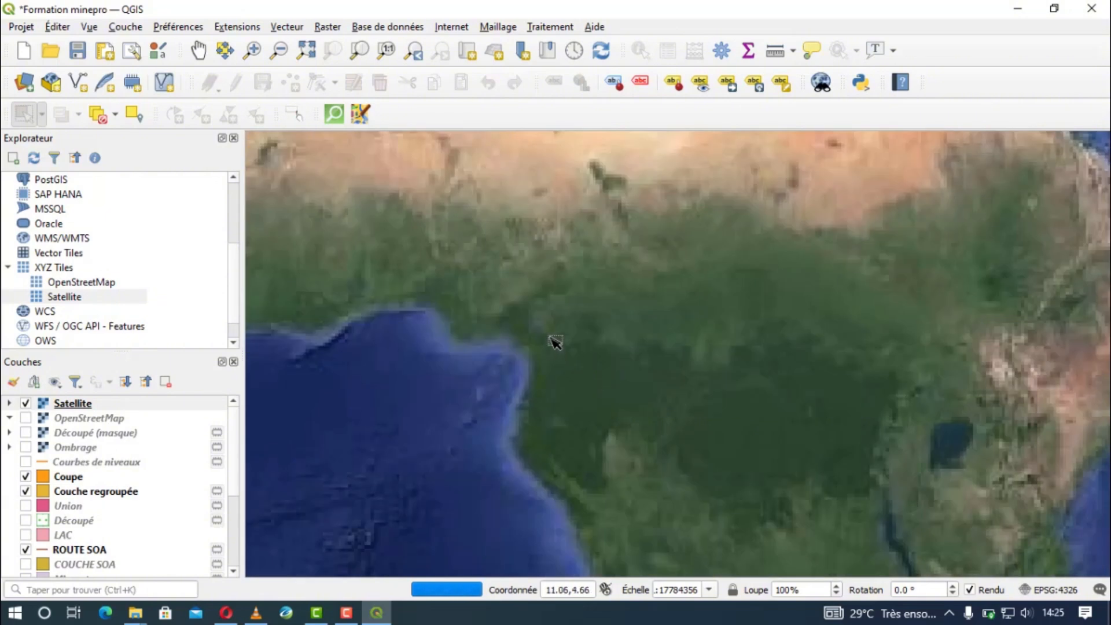
scroll(554, 342, "up", 2)
scroll(548, 330, "down", 2)
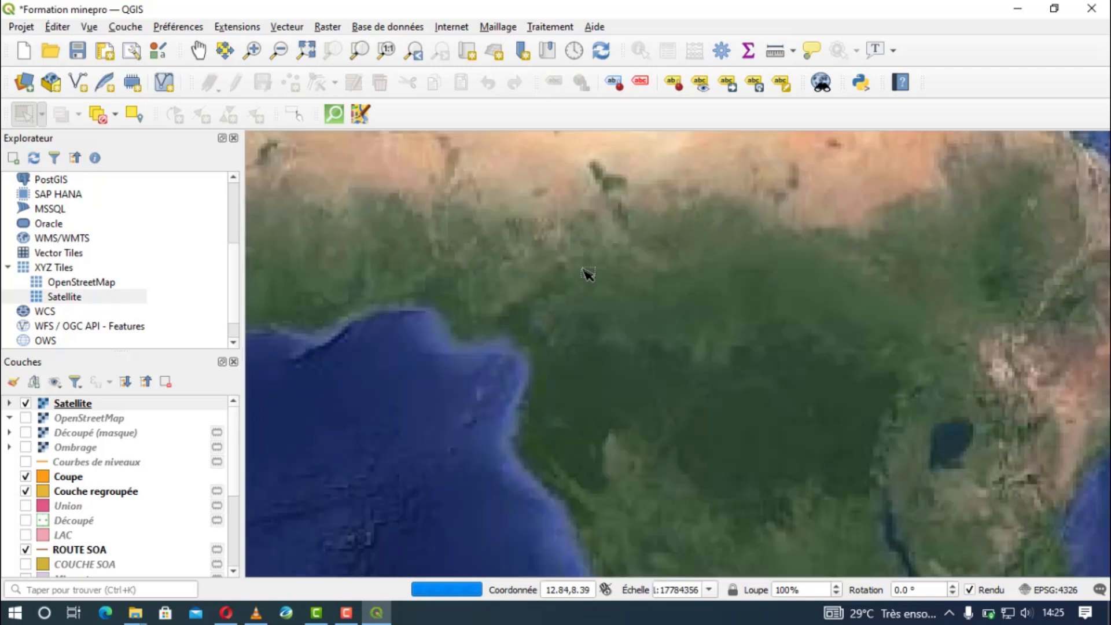
left_click_drag(585, 268, 581, 397)
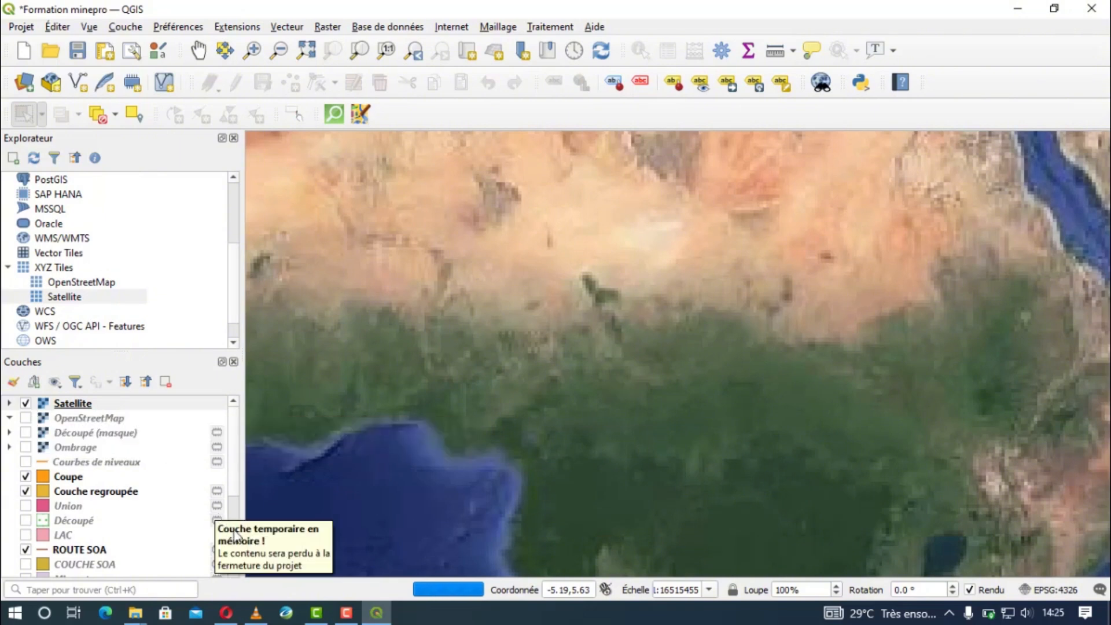
- Switch to the Opera browser and highlight the Roadmap entry with its tile URL in the hatarilabs tutorial
mouse_move(226, 612)
left_click(258, 525)
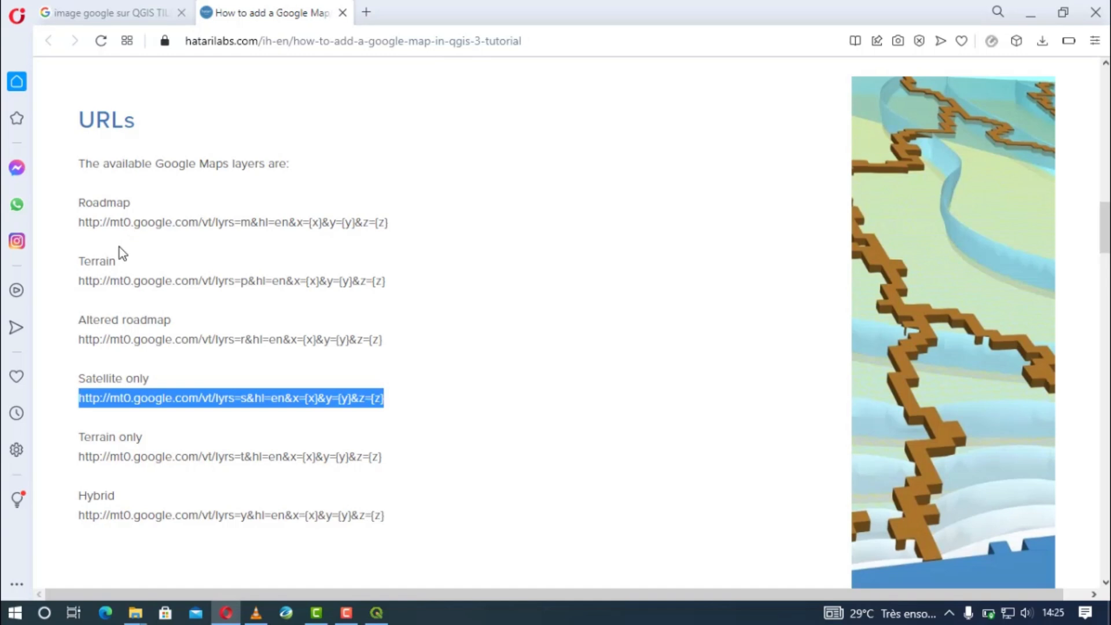
left_click_drag(85, 206, 392, 225)
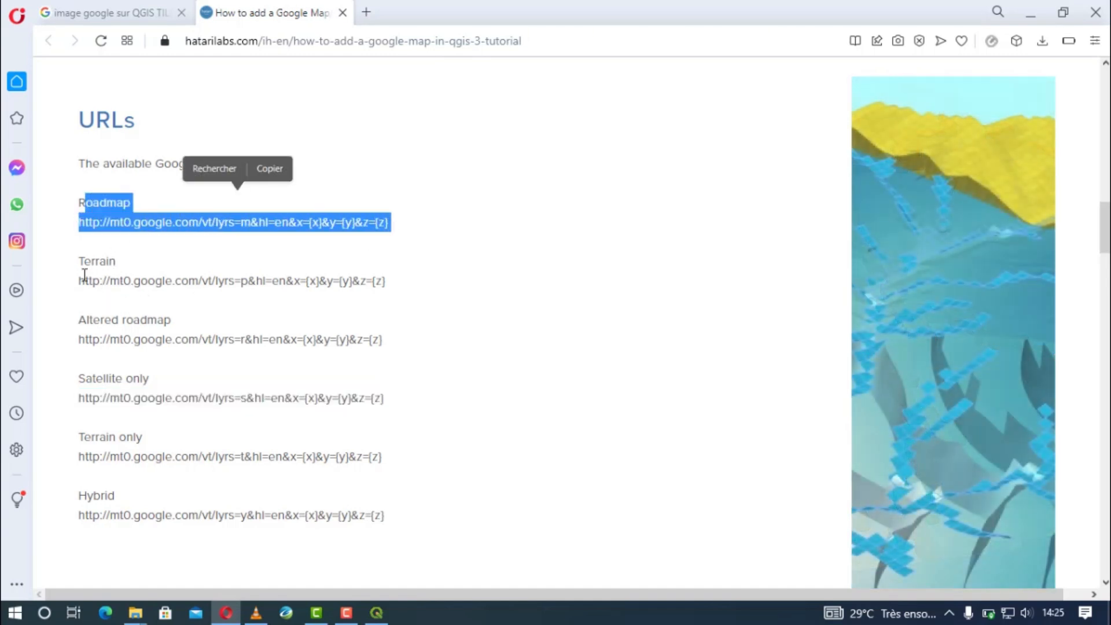
- Highlight the Terrain, Altered roadmap, Satellite only, Terrain only and Hybrid entries one after another in the tutorial's URL list
left_click_drag(84, 261, 372, 307)
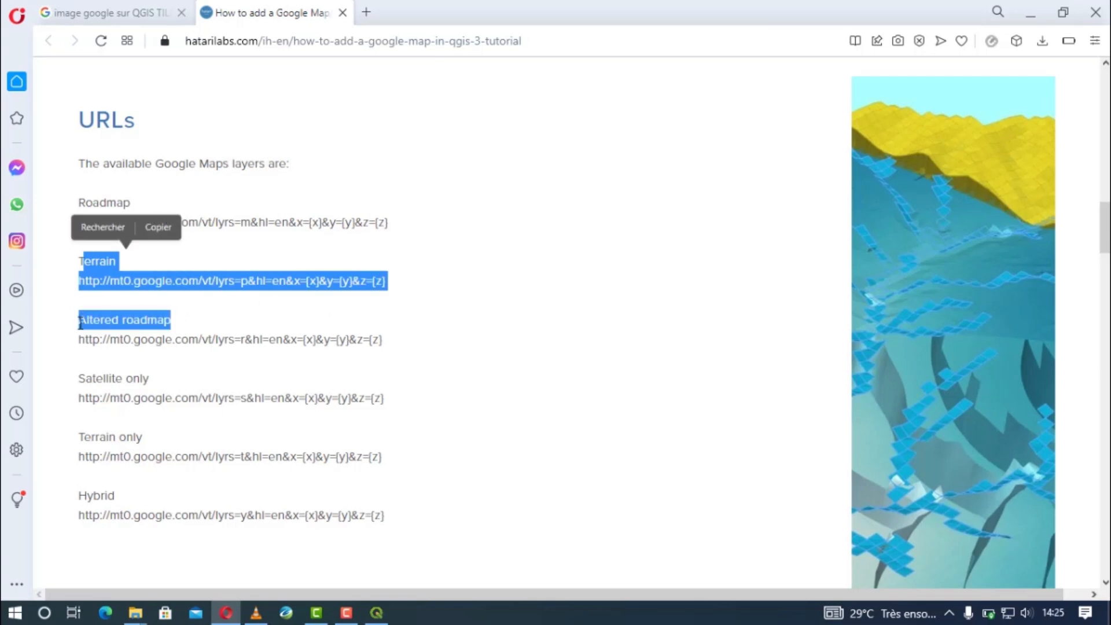
left_click_drag(81, 322, 234, 350)
left_click_drag(78, 379, 168, 422)
left_click_drag(79, 429, 143, 439)
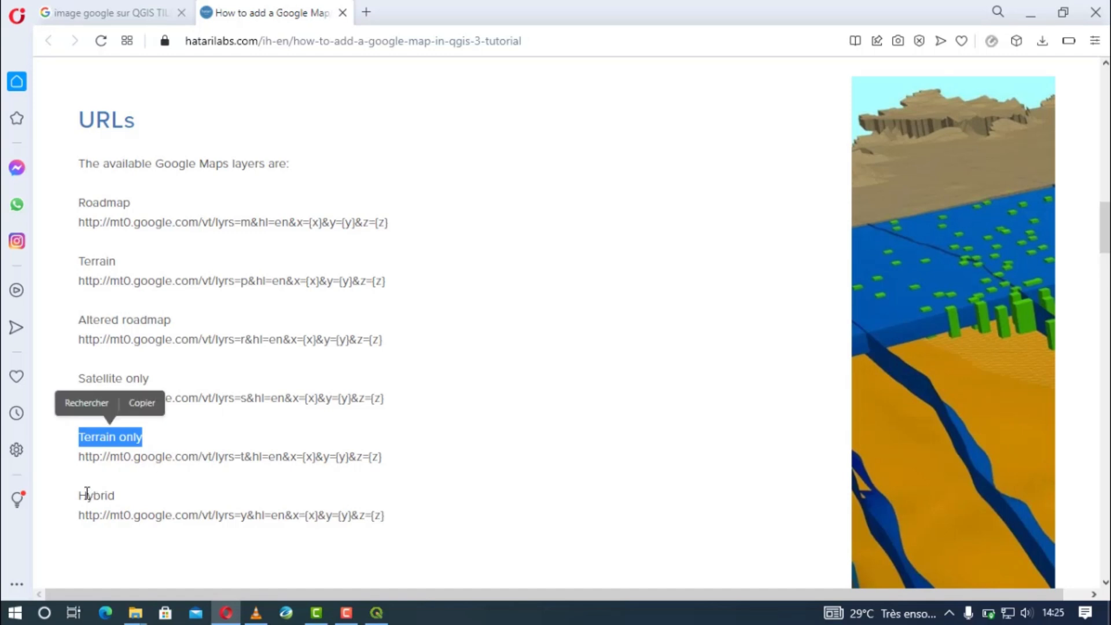
left_click_drag(87, 492, 405, 509)
left_click(405, 509)
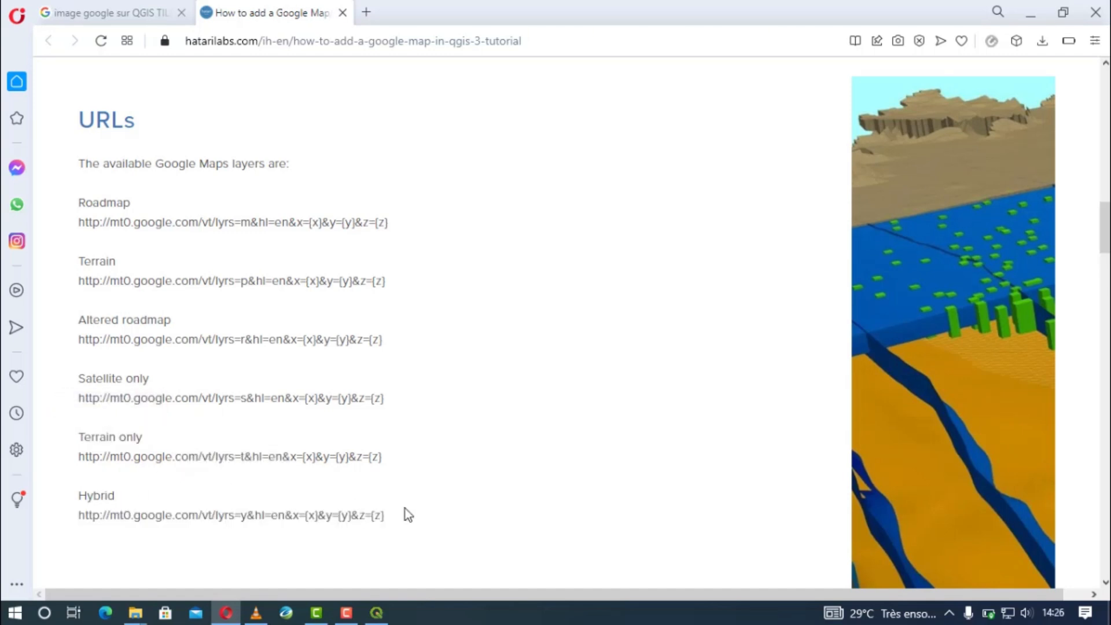
- Look over the tutorial page from the Tutorial section back up to its title and the QGIS example image
scroll(265, 338, "down", 2)
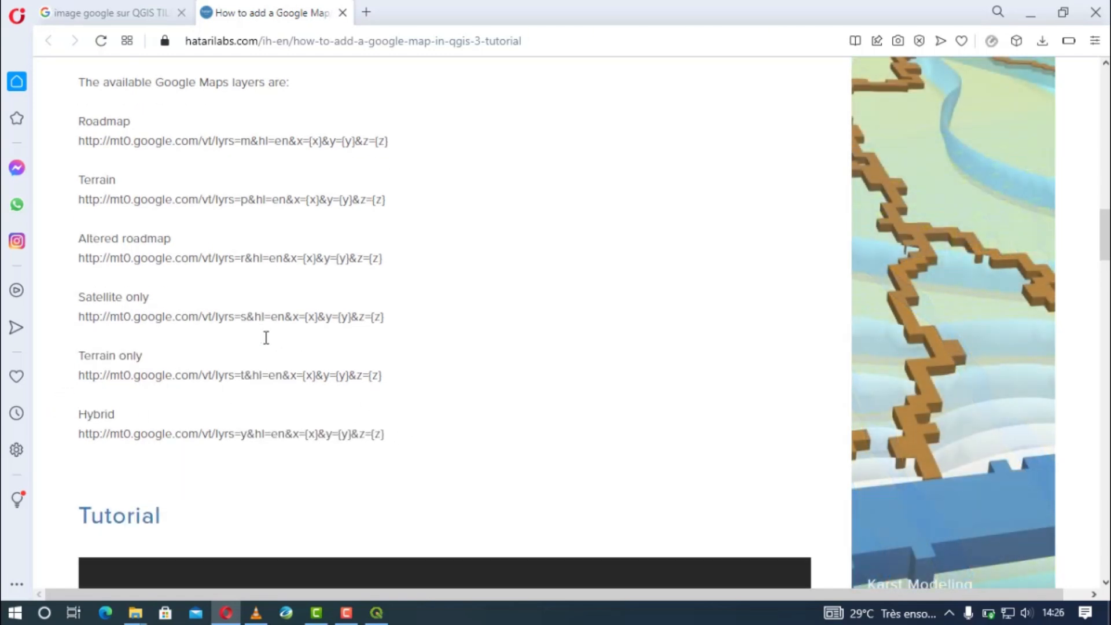
scroll(265, 342, "down", 5)
scroll(265, 338, "up", 14)
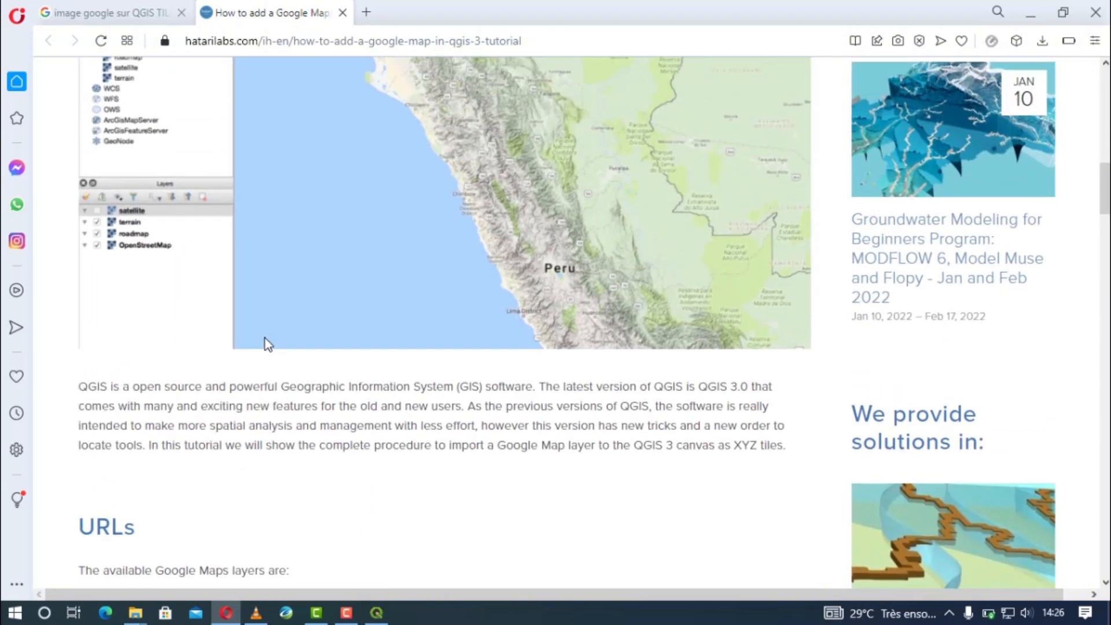
scroll(265, 338, "up", 4)
scroll(265, 338, "up", 2)
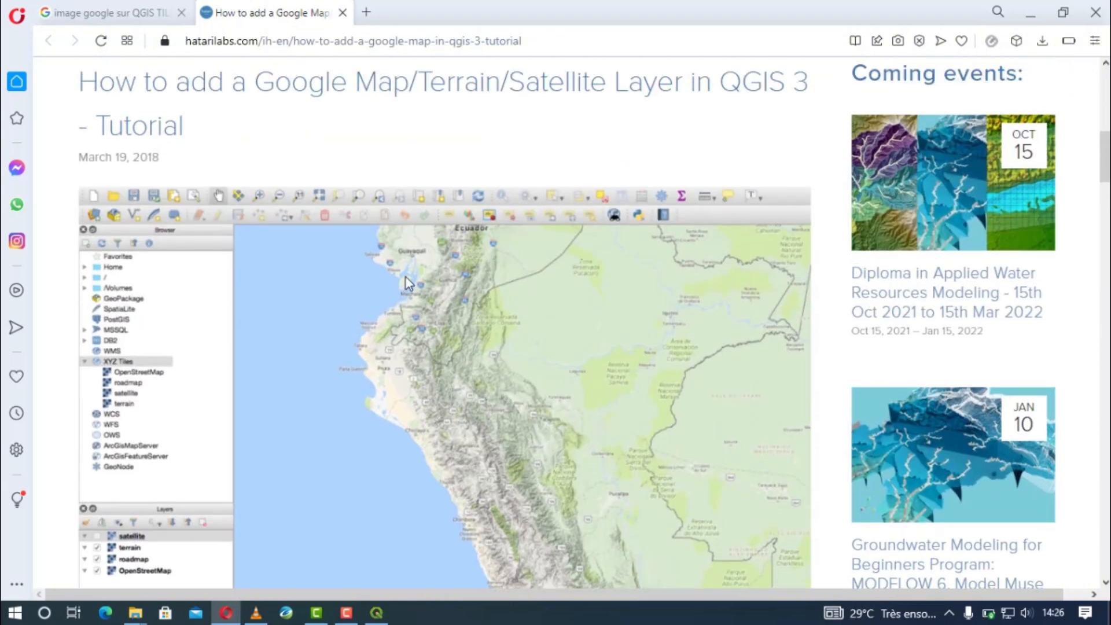
- Return to QGIS and examine the Satellite imagery around Cameroon and the Gulf of Guinea
left_click(1031, 14)
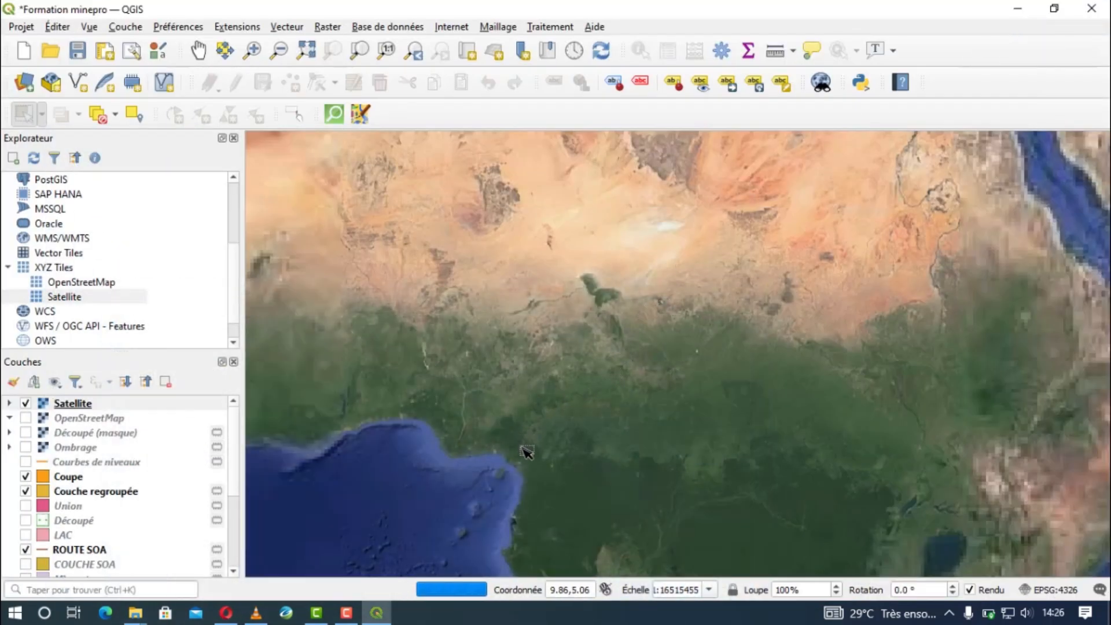
scroll(526, 453, "up", 1)
scroll(590, 441, "up", 1)
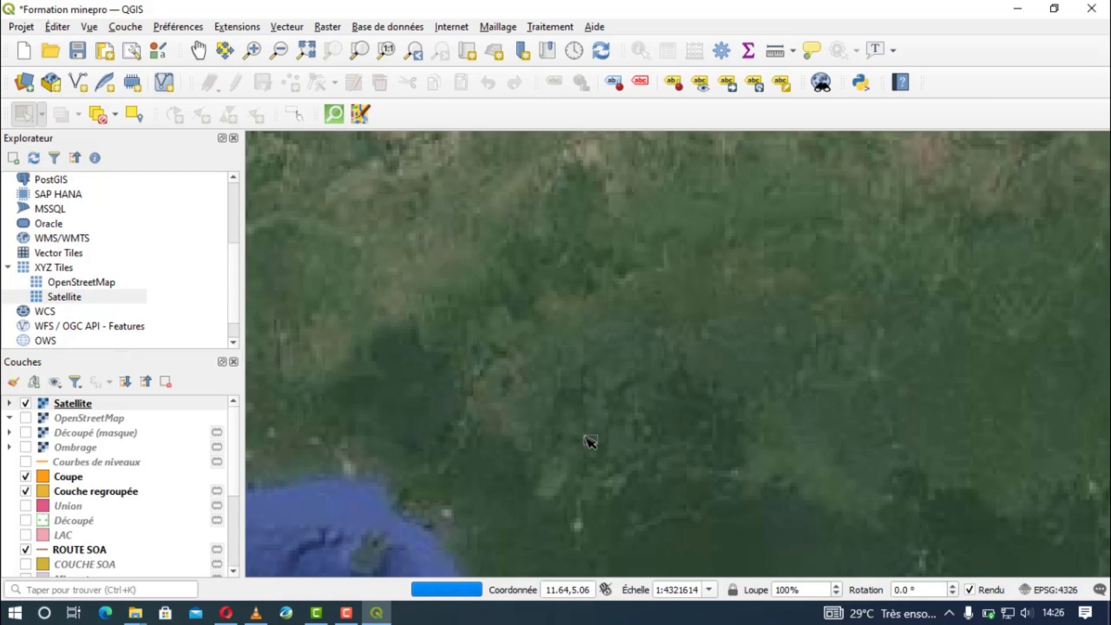
scroll(589, 441, "down", 1)
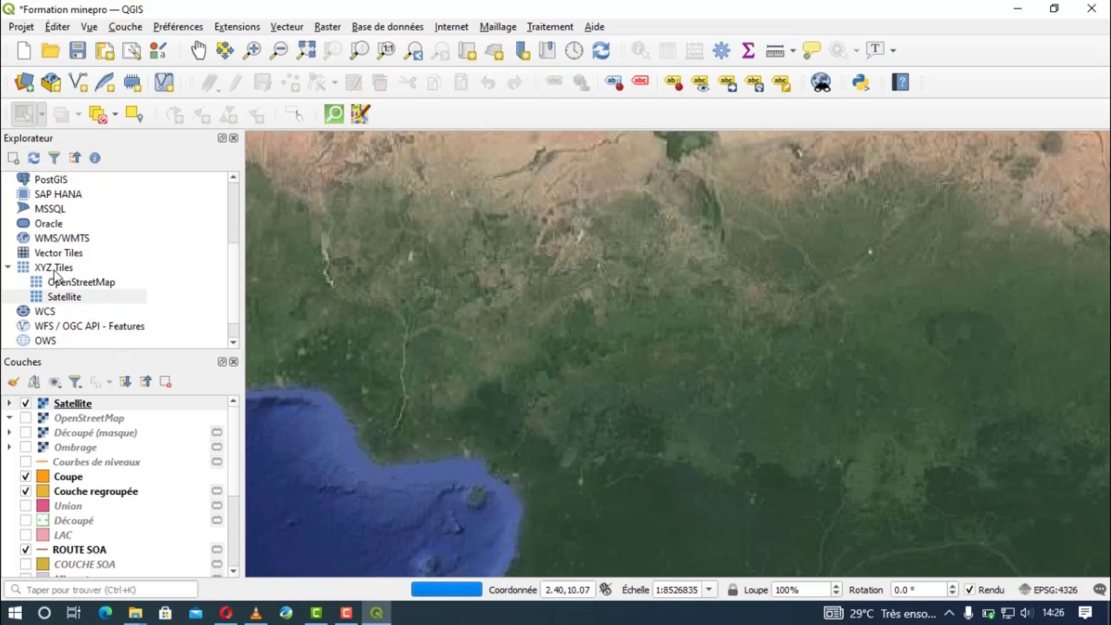
- Hide the Satellite layer and show the OpenStreetMap layer instead
left_click(68, 283)
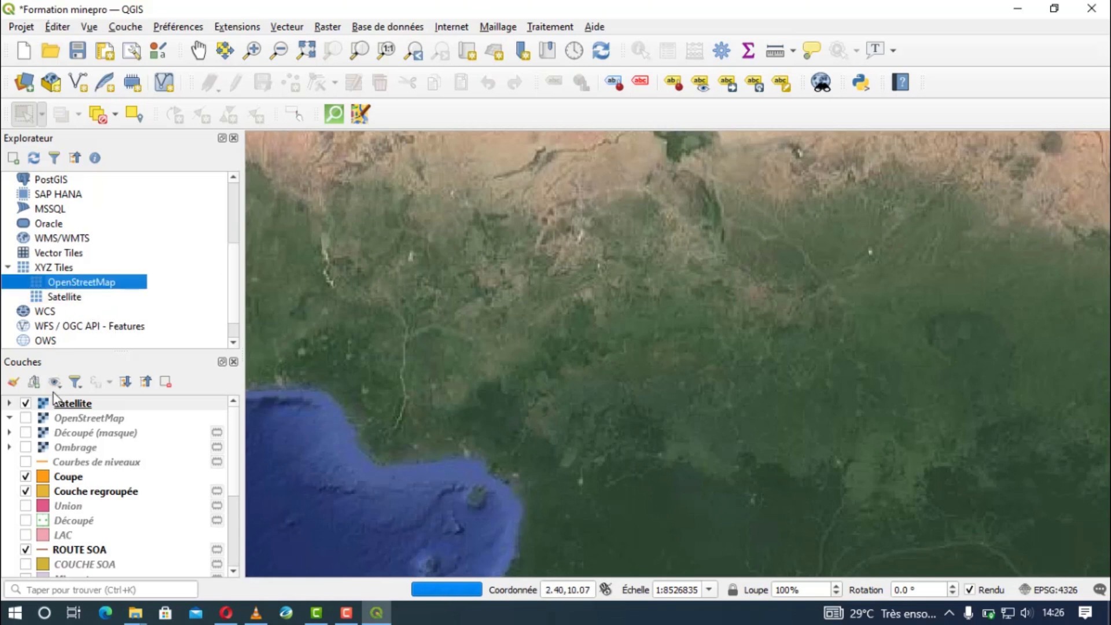
left_click(26, 403)
left_click(29, 420)
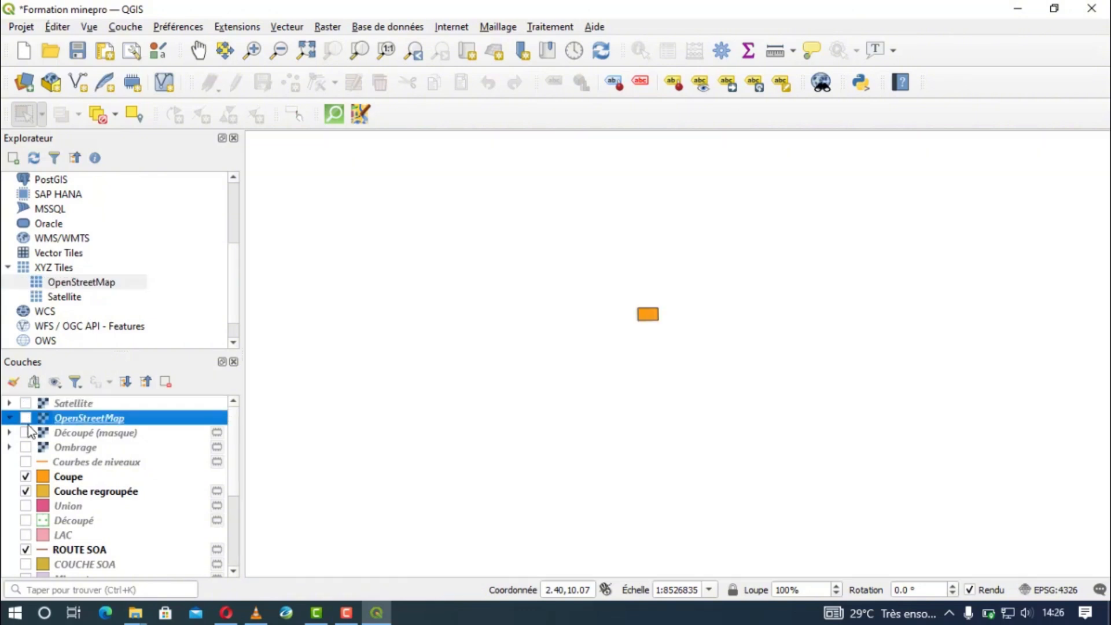
left_click(27, 419)
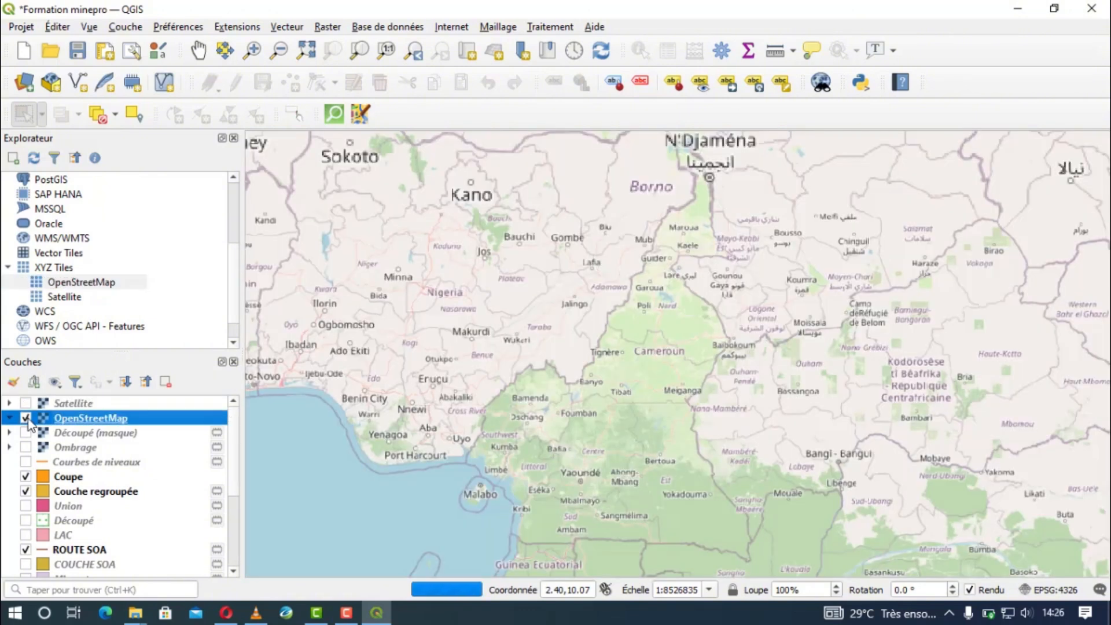